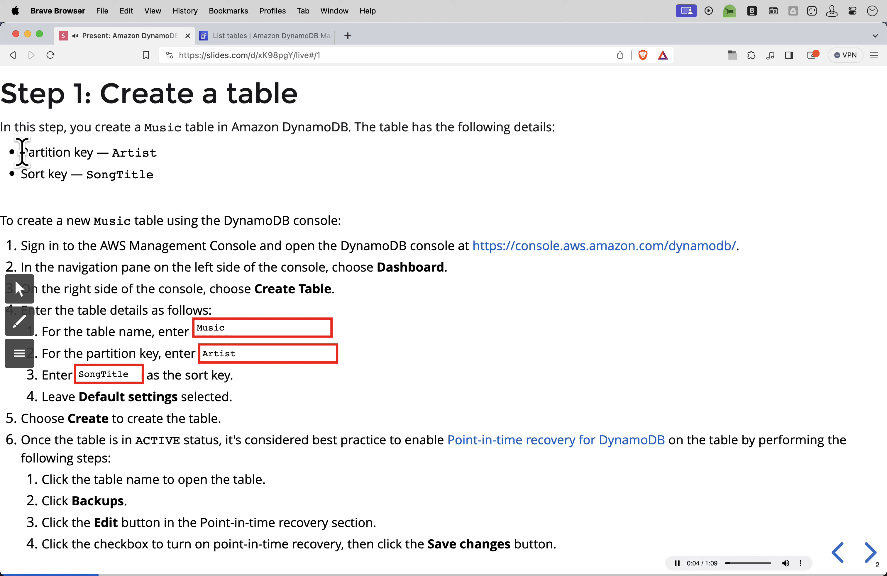
Read the Music table's key details on the slide and open the linked DynamoDB console in a new browser tab
drag(22, 152, 170, 159)
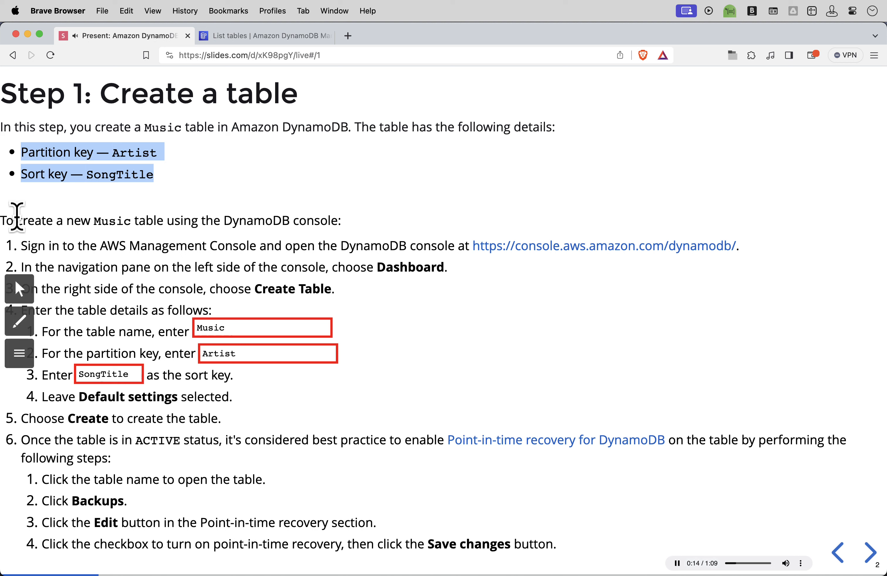
drag(17, 221, 353, 226)
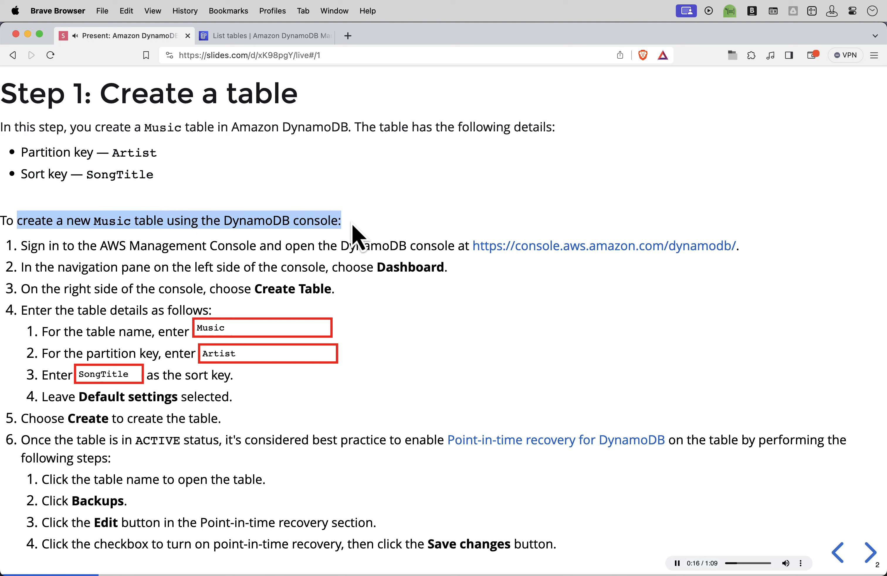
drag(37, 246, 470, 245)
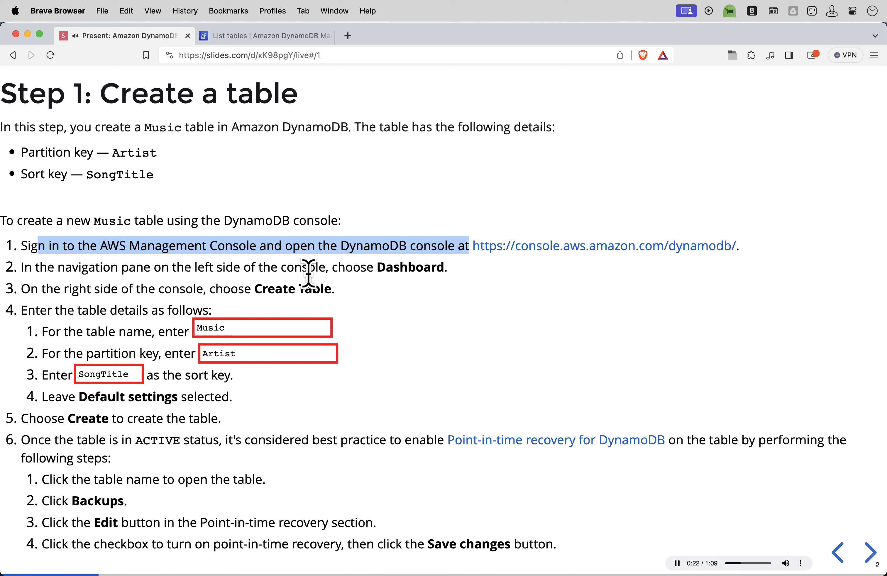
click(599, 248)
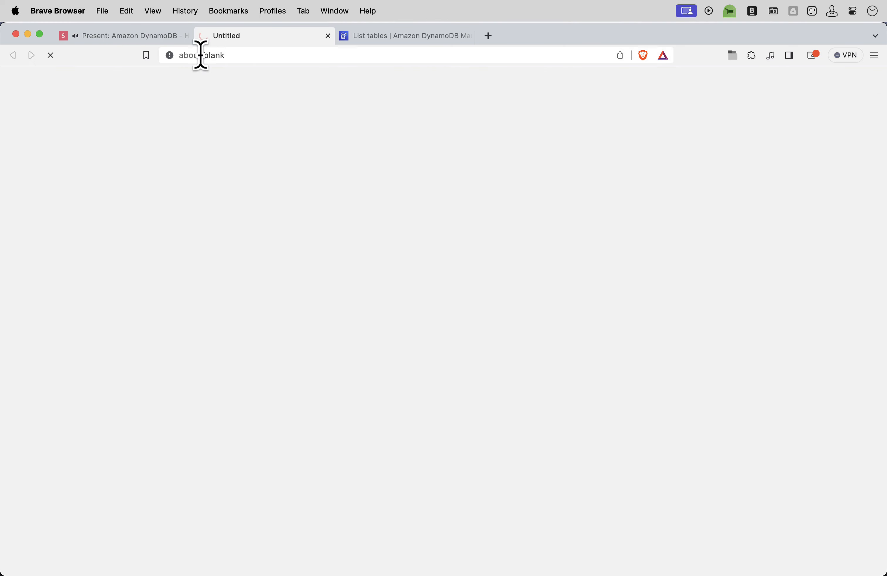
Return to the slides and read the instructions for creating the Music table with its partition key, sort key and default settings
click(169, 35)
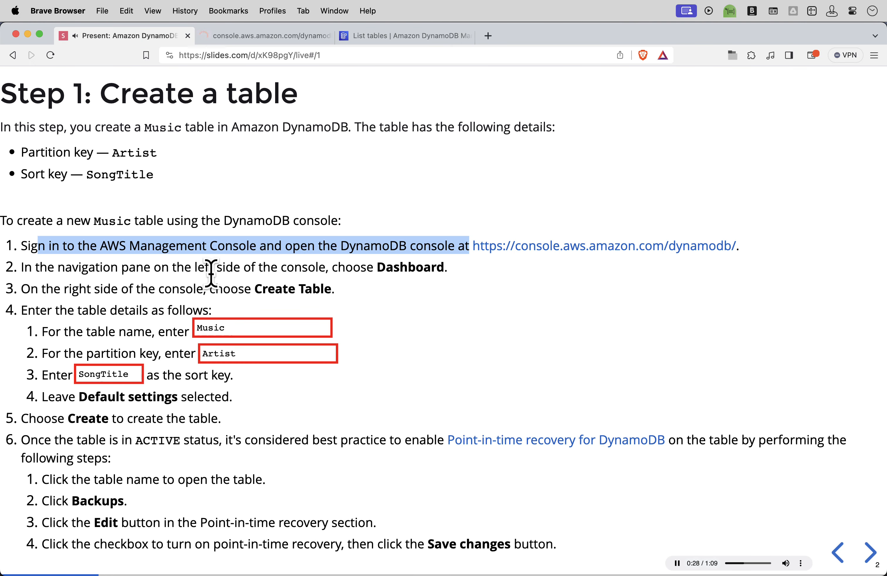
drag(32, 267, 490, 275)
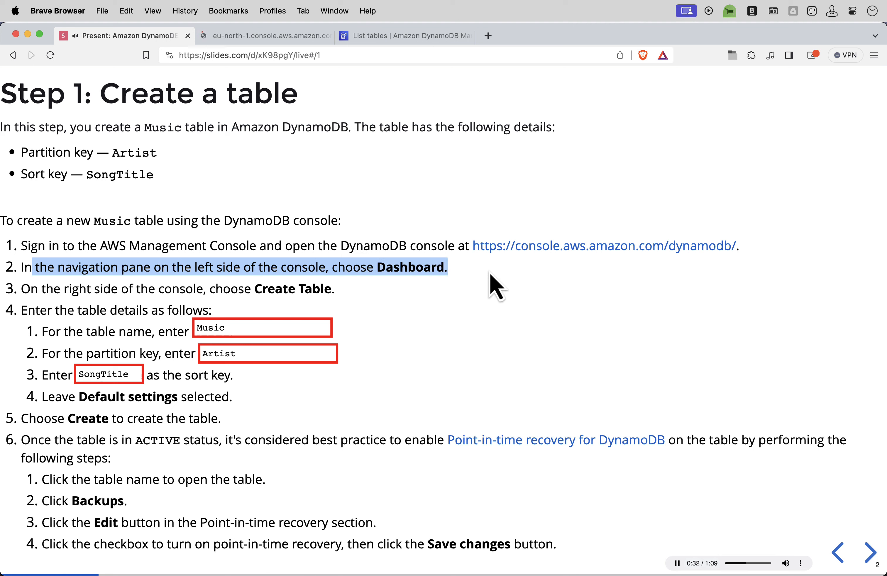
drag(38, 289, 384, 293)
click(73, 310)
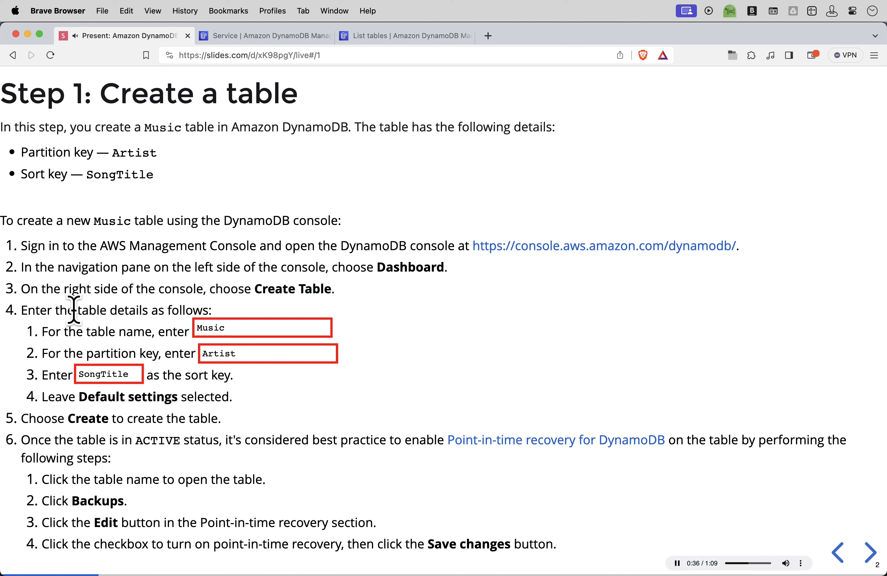
drag(74, 310, 178, 304)
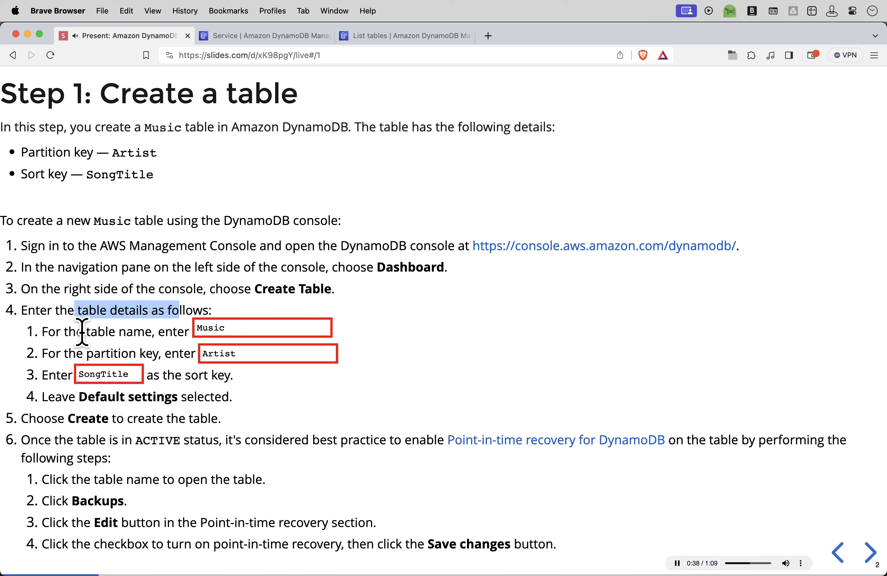
drag(82, 332, 176, 329)
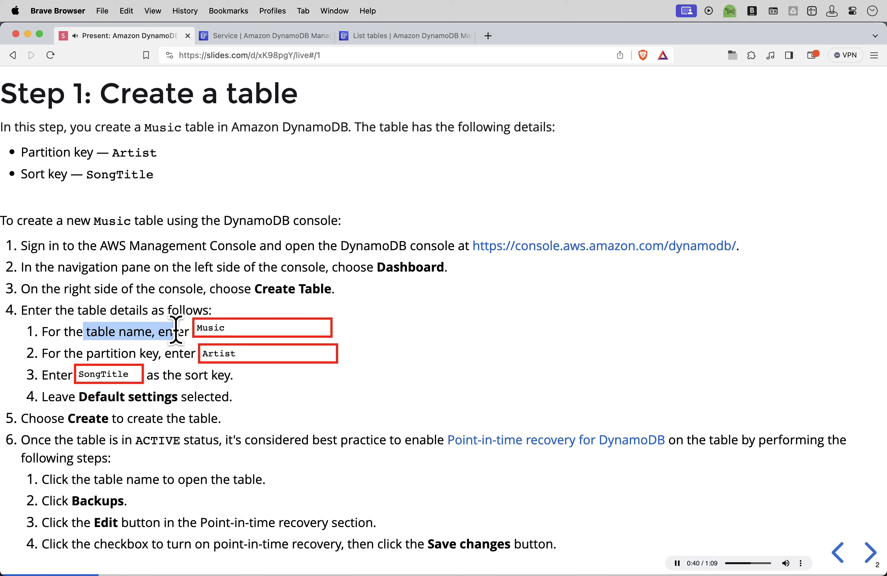
drag(93, 353, 174, 352)
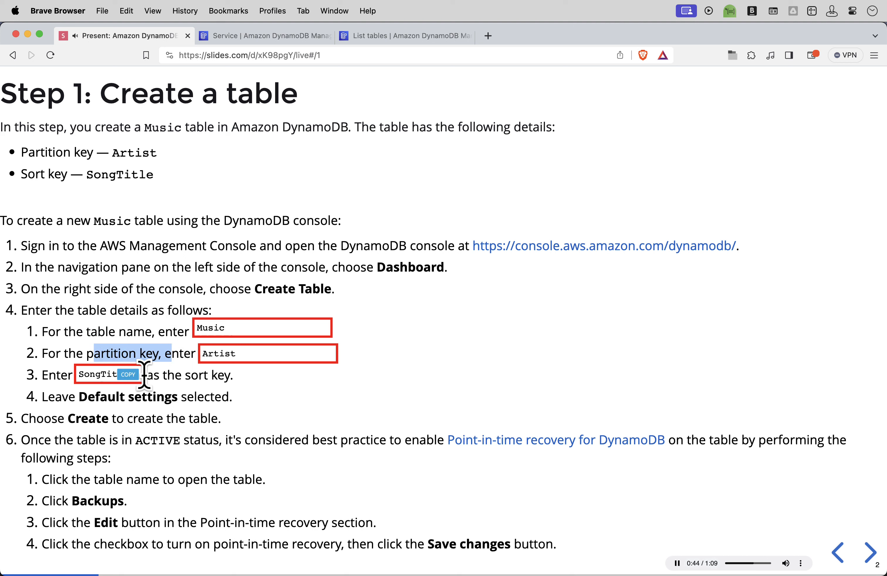
drag(79, 397, 250, 400)
drag(44, 419, 234, 419)
Read the slide's best-practice instructions for enabling point-in-time recovery on the active table
drag(74, 440, 277, 485)
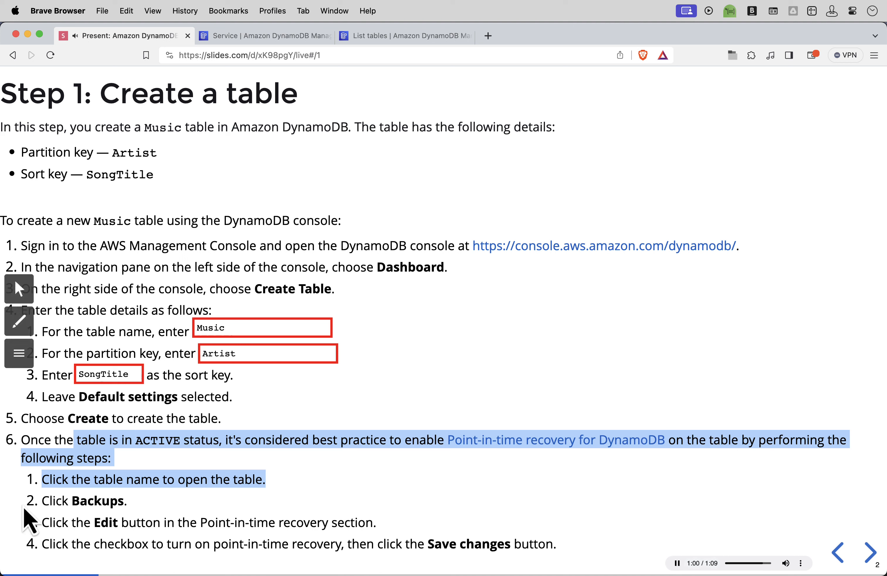
drag(40, 501, 141, 506)
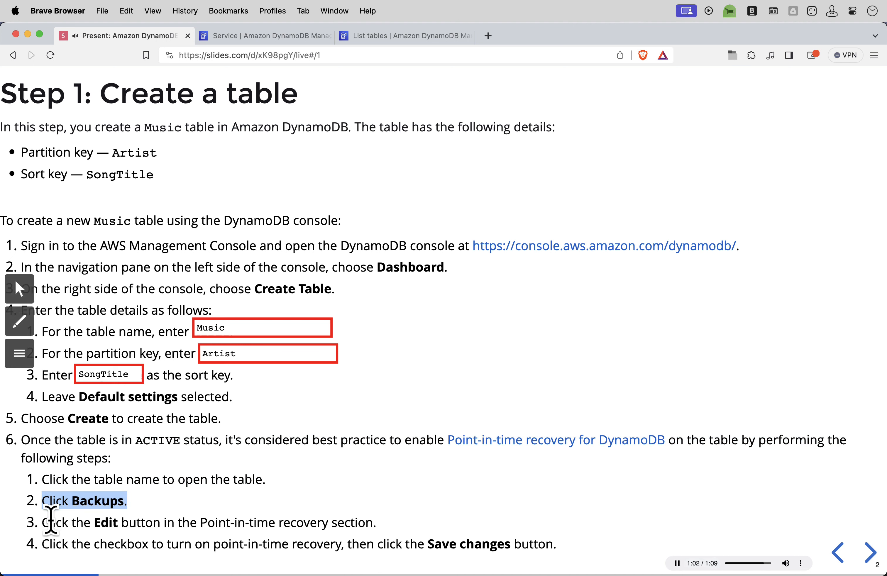
drag(52, 522, 406, 531)
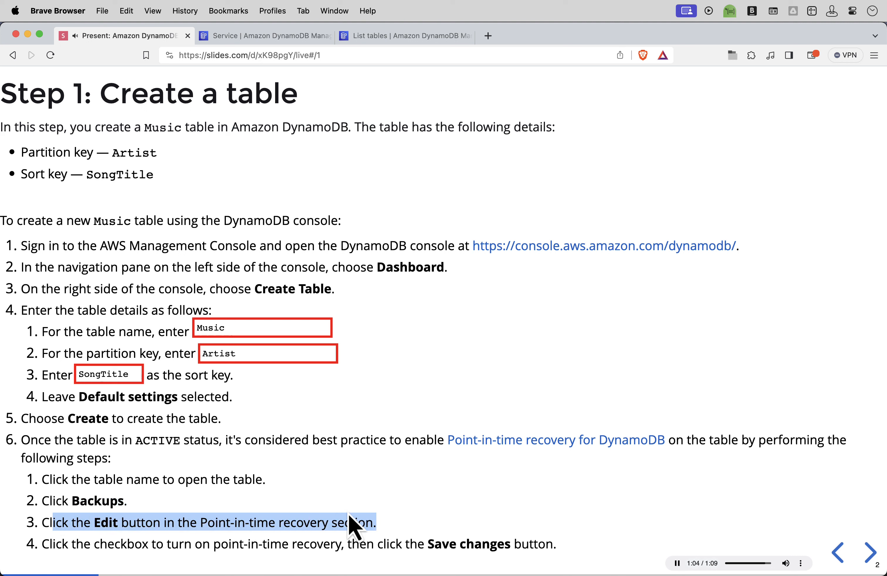
drag(49, 544, 560, 542)
click(580, 536)
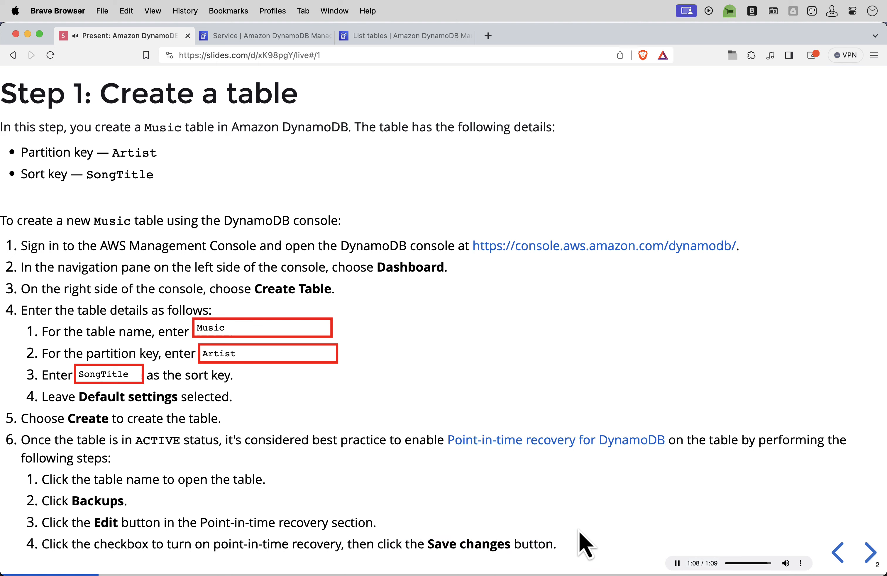
Switch to the DynamoDB console and change its region to N. Virginia (us-east-1)
click(276, 38)
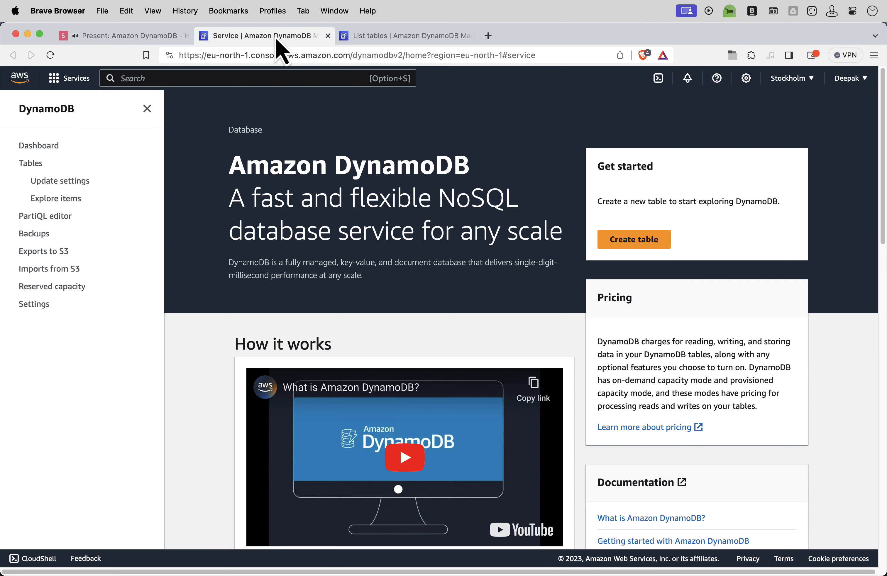
click(778, 86)
click(696, 115)
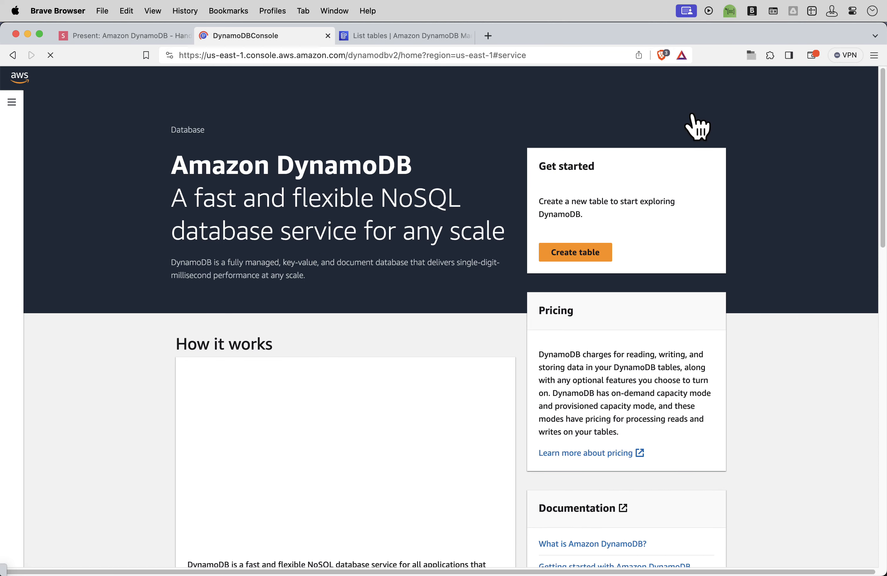
Start a new table from the DynamoDB dashboard, named Music, with partition key Artist and sort key SongTitle
click(12, 102)
click(31, 145)
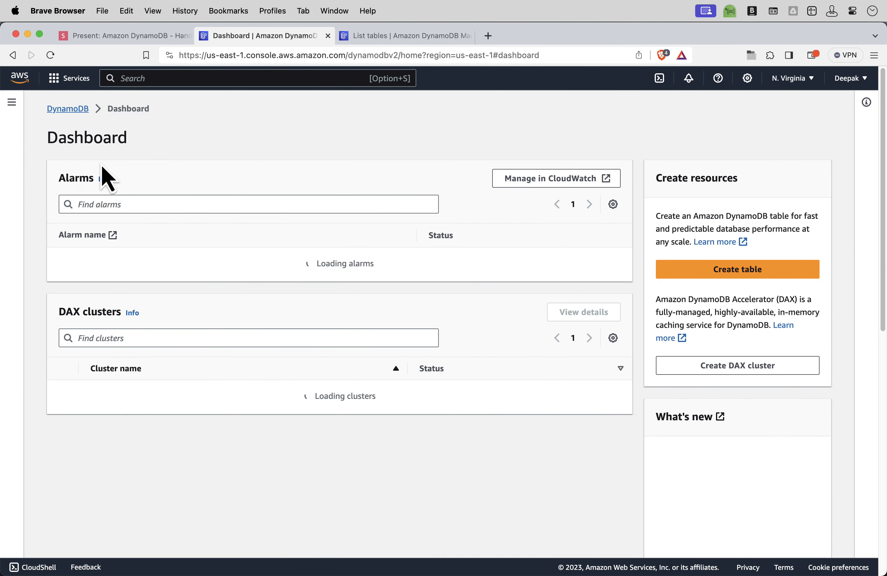
click(724, 278)
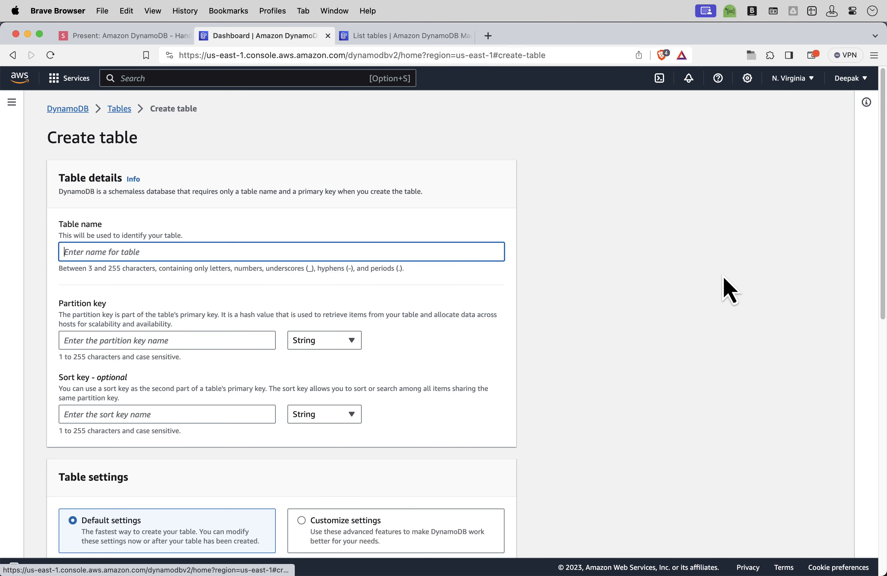
click(181, 258)
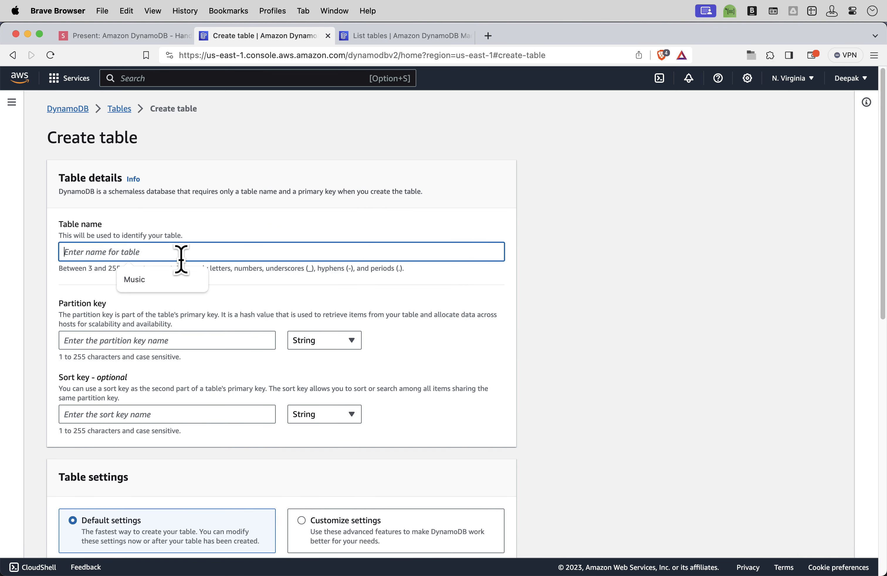
click(159, 277)
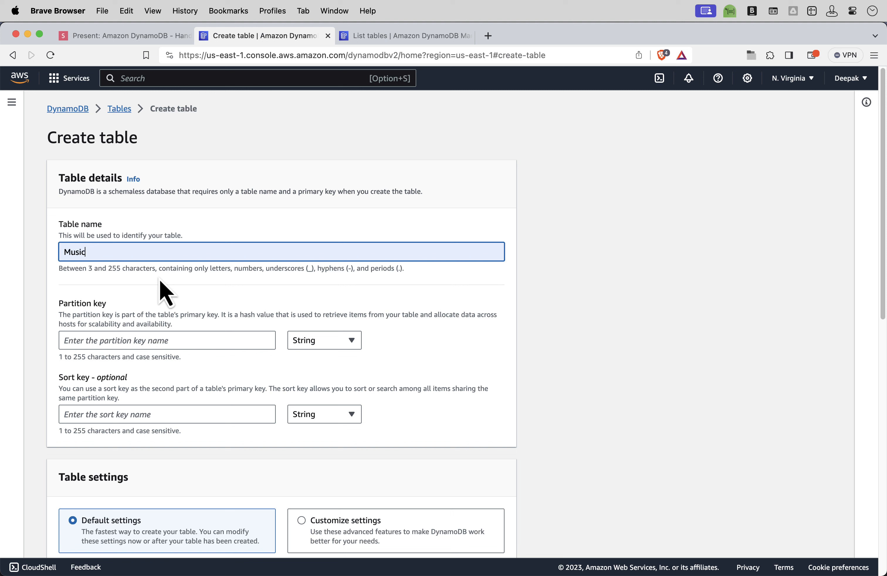
click(122, 335)
click(154, 367)
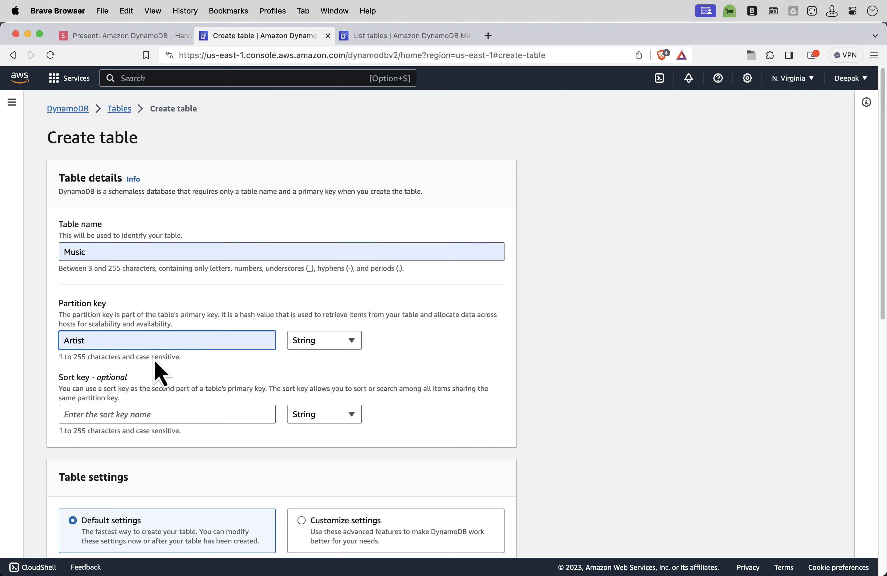
click(101, 416)
click(131, 446)
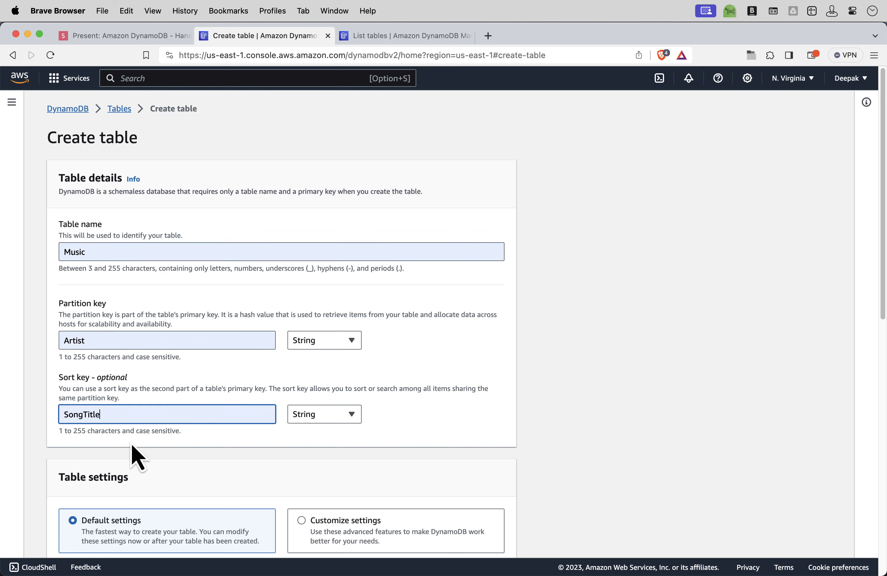
click(526, 443)
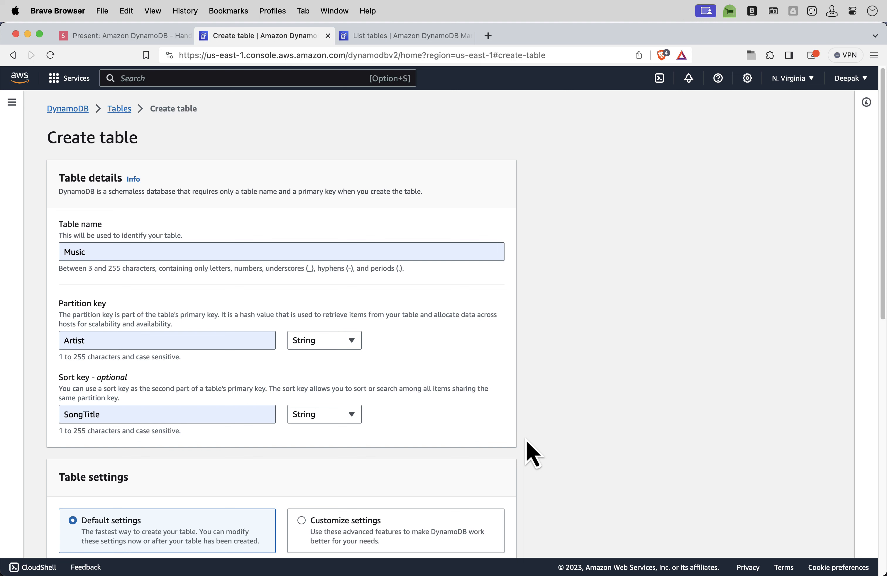
scroll(533, 451, down, 2)
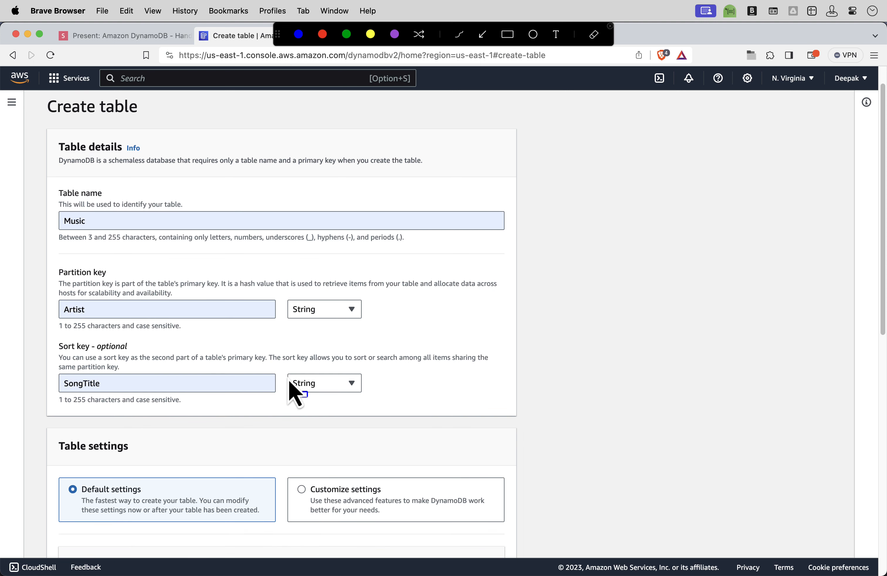
mouse_move(37, 190)
mouse_down()
mouse_move(219, 338)
mouse_move(520, 409)
mouse_up()
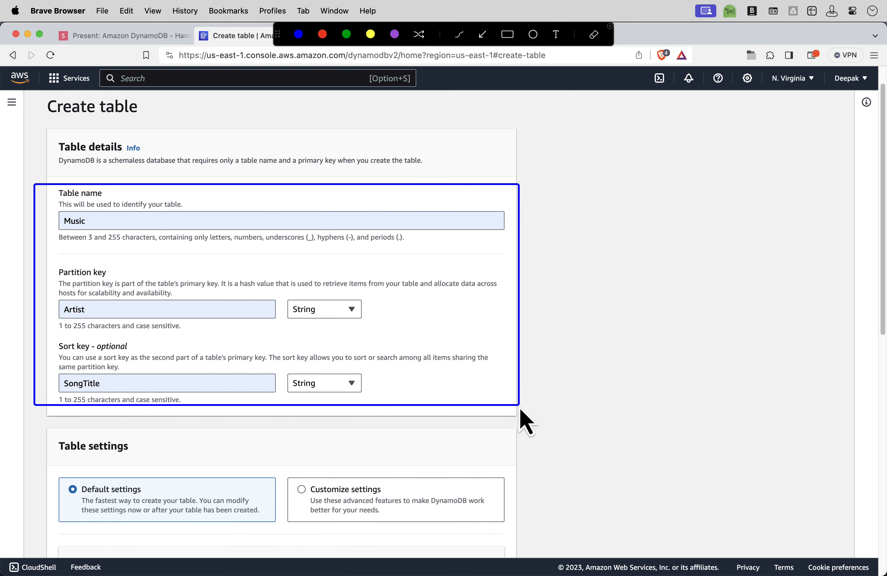
key(Escape)
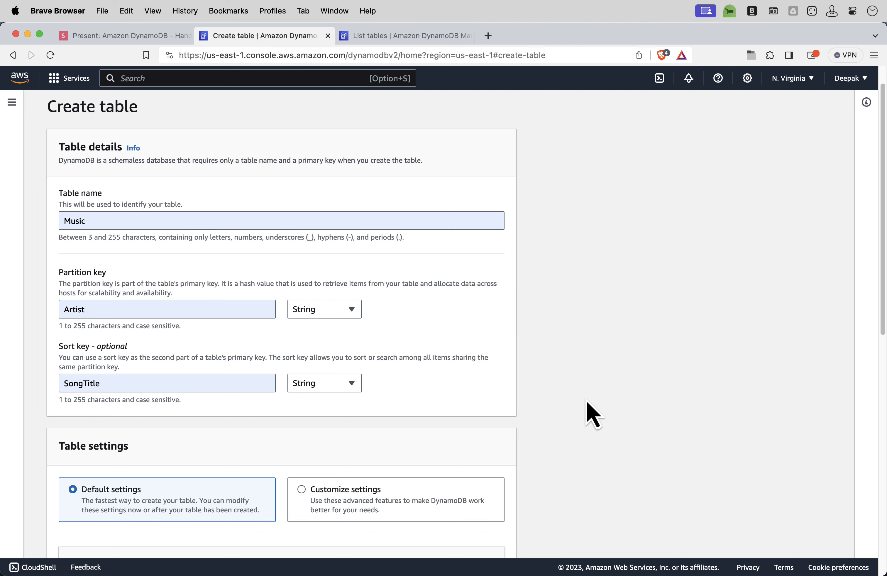
Create the Music table with the default settings and refresh the list of tables
scroll(593, 414, down, 10)
scroll(593, 413, down, 10)
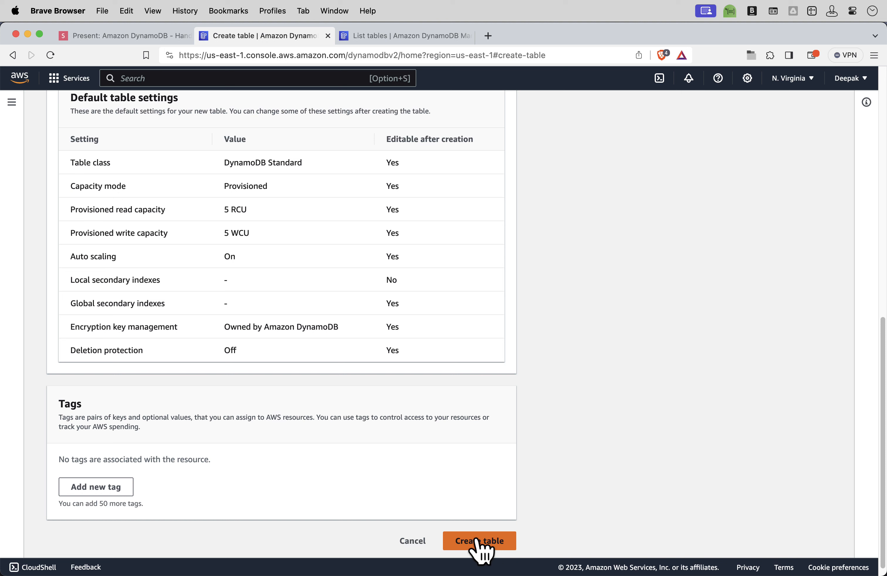
key(ctrl+a)
drag(429, 518, 544, 553)
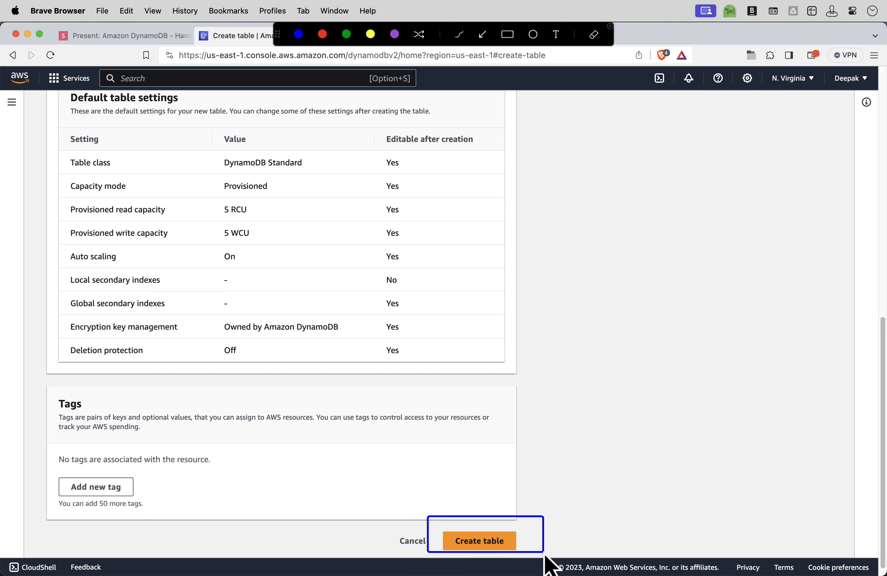
key(Escape)
click(490, 541)
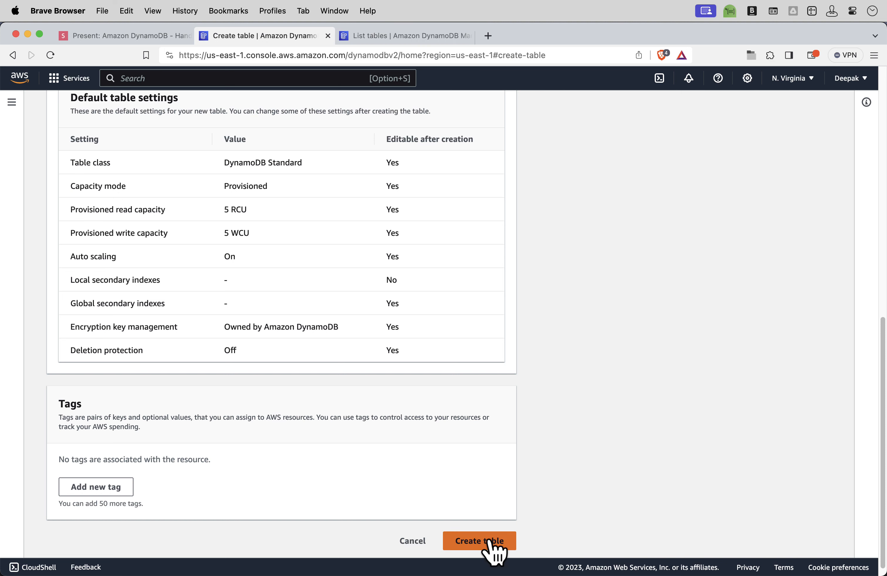
click(488, 541)
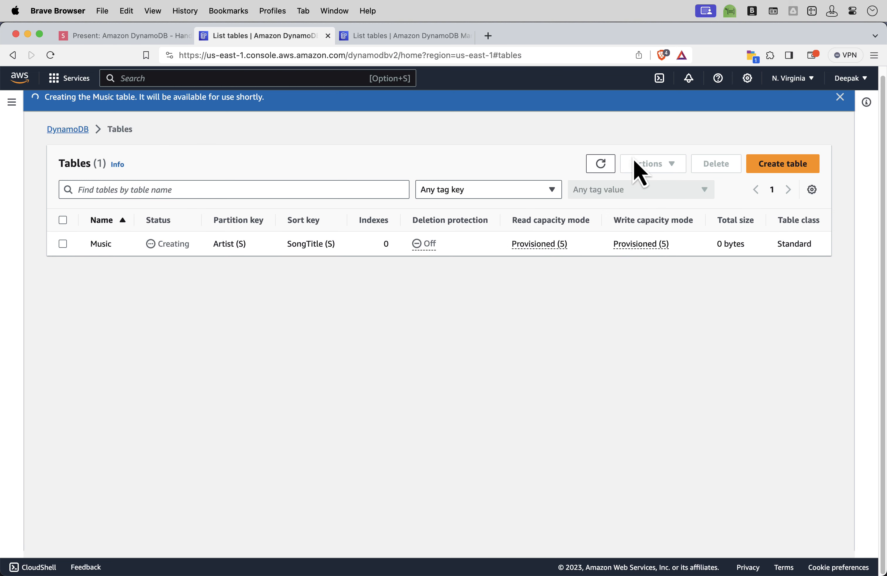
click(600, 164)
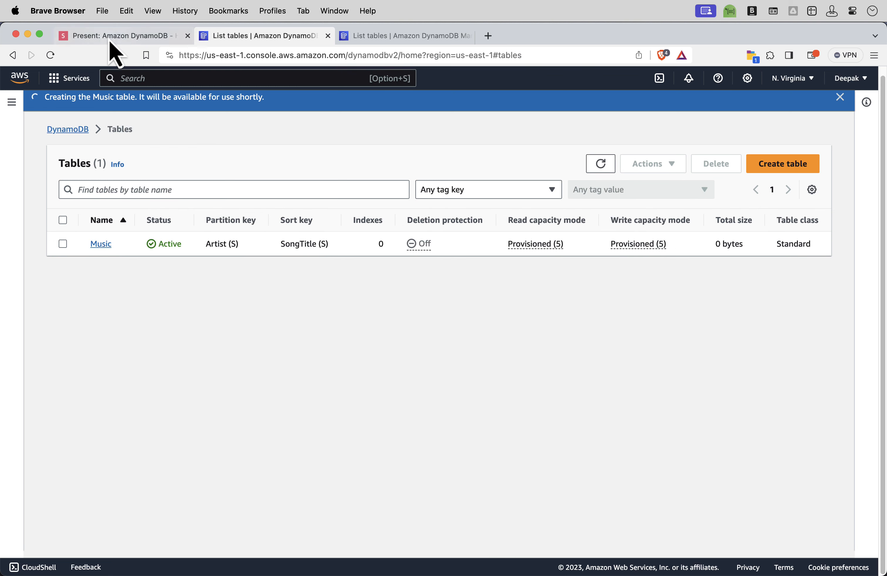
Switch to the tutorial slides, advance to the next slide and read its instructions for writing items to the Music table
click(111, 37)
key(Right)
drag(135, 81, 483, 90)
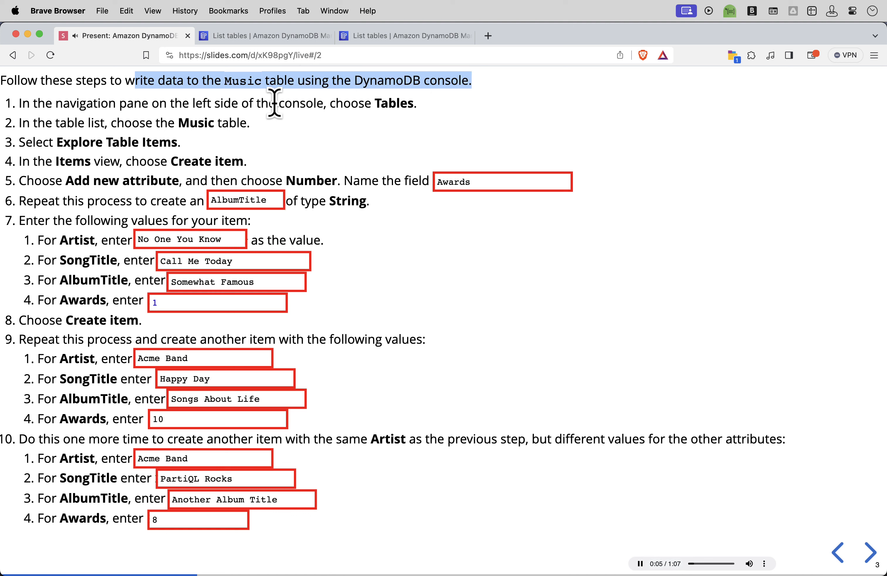
drag(57, 103, 425, 109)
drag(68, 122, 251, 126)
drag(49, 142, 180, 142)
drag(56, 161, 248, 162)
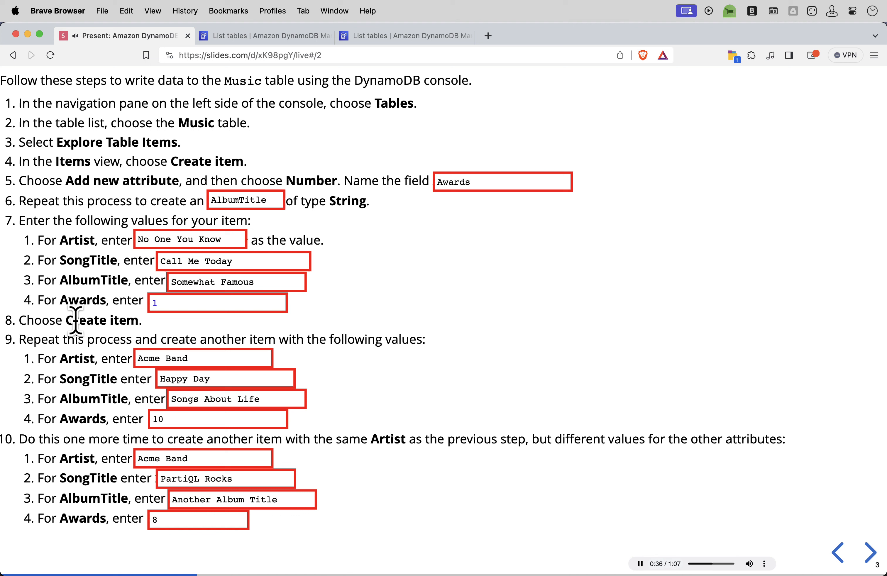
triple_click(80, 320)
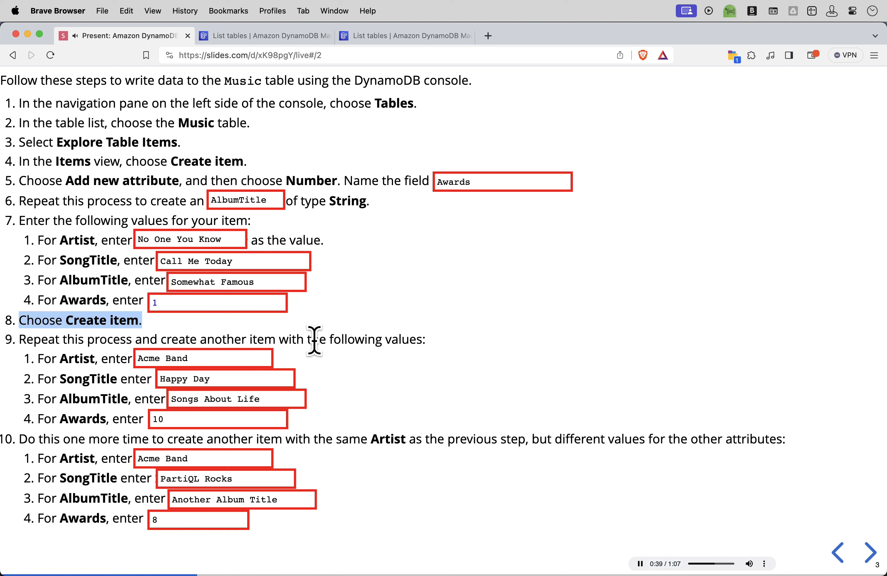
click(84, 356)
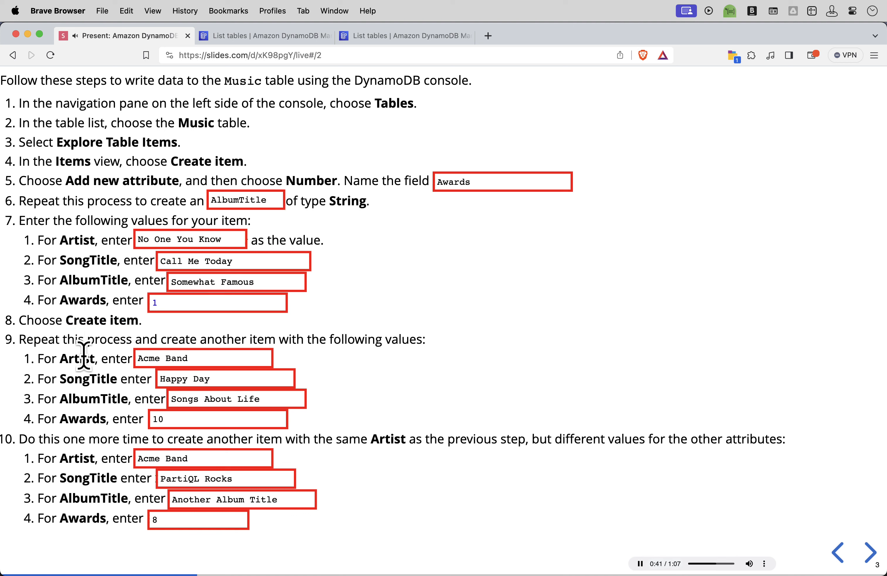
double_click(83, 374)
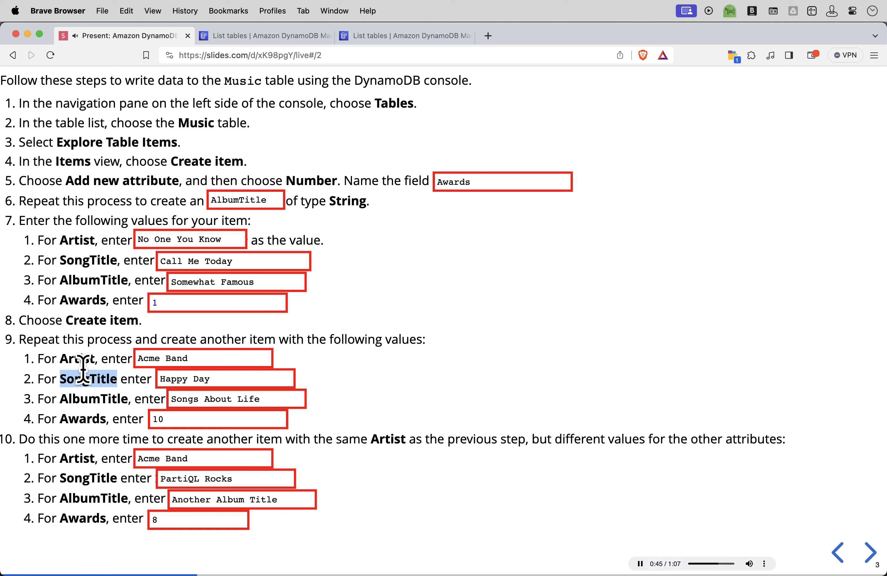
triple_click(84, 397)
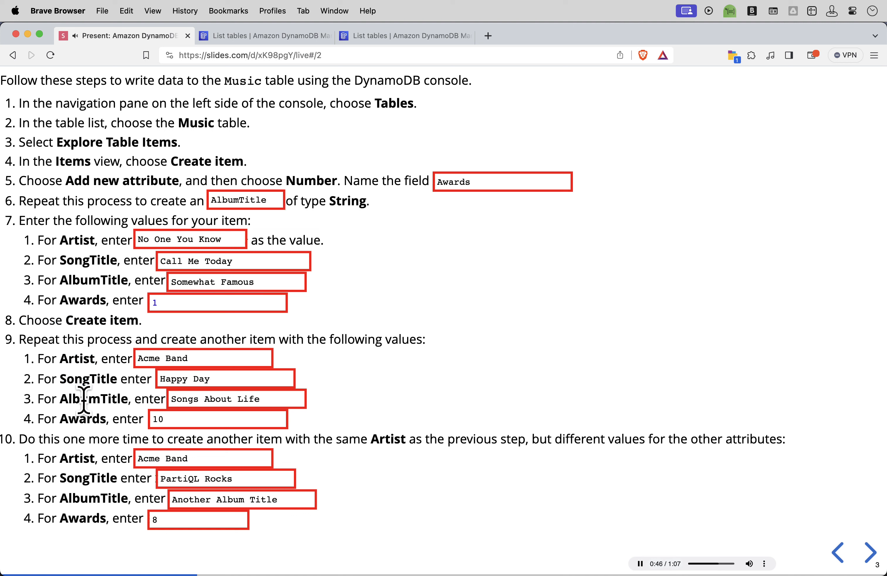
triple_click(83, 421)
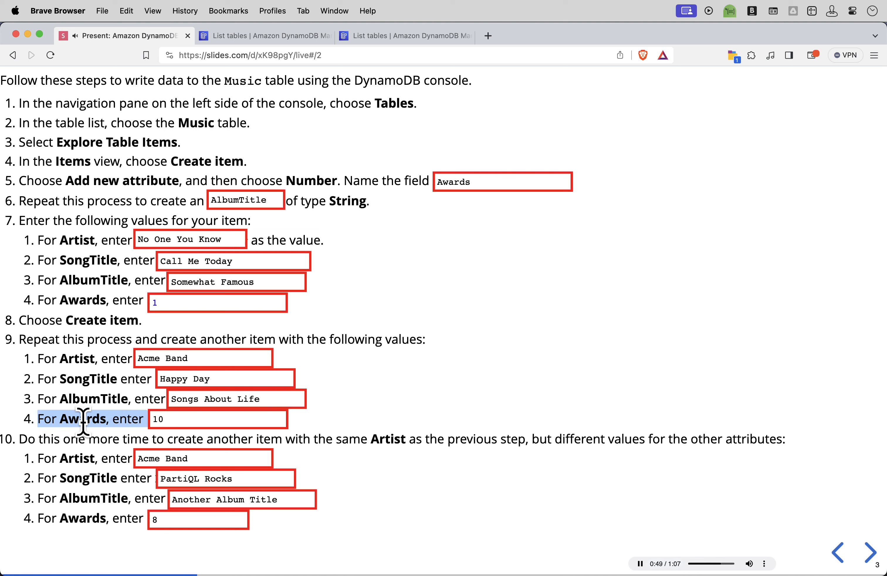
click(79, 454)
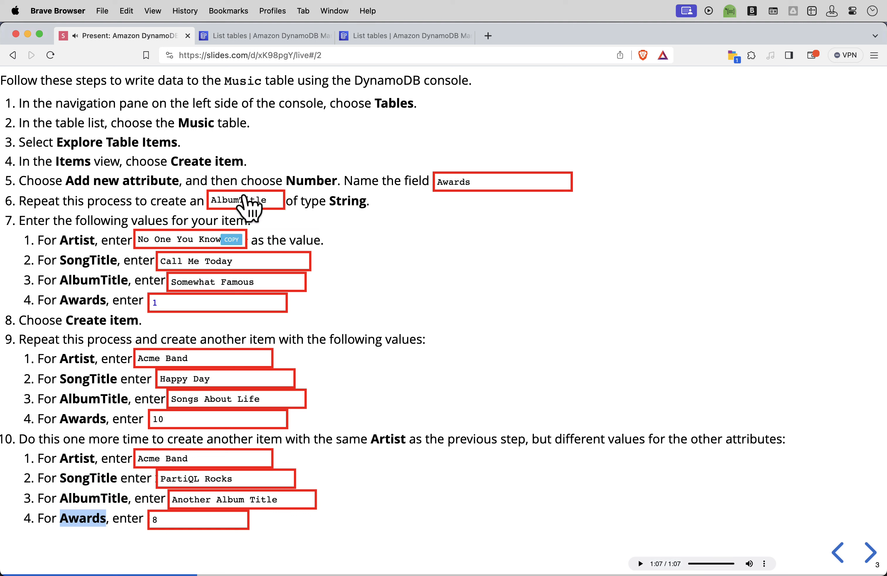
Return to the DynamoDB console, explore the Music table's items and start a new item
click(262, 41)
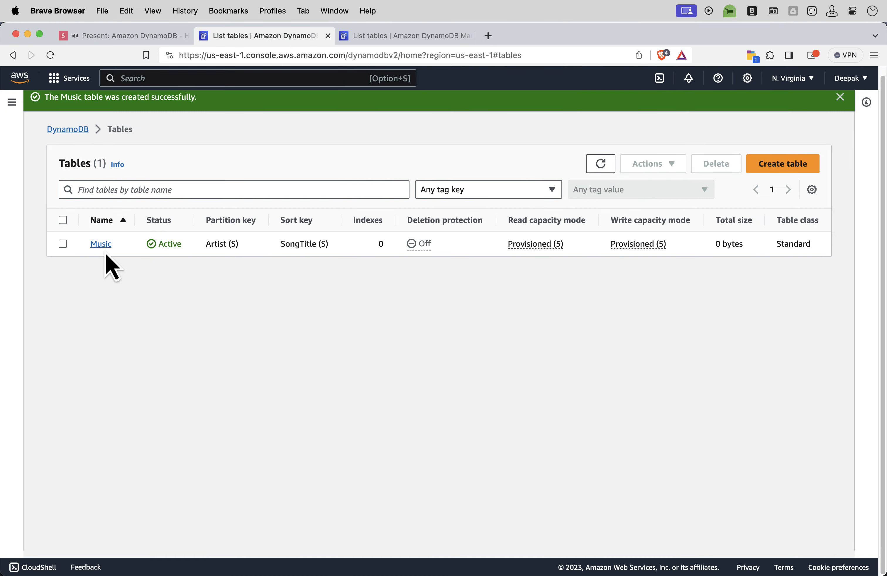
click(101, 245)
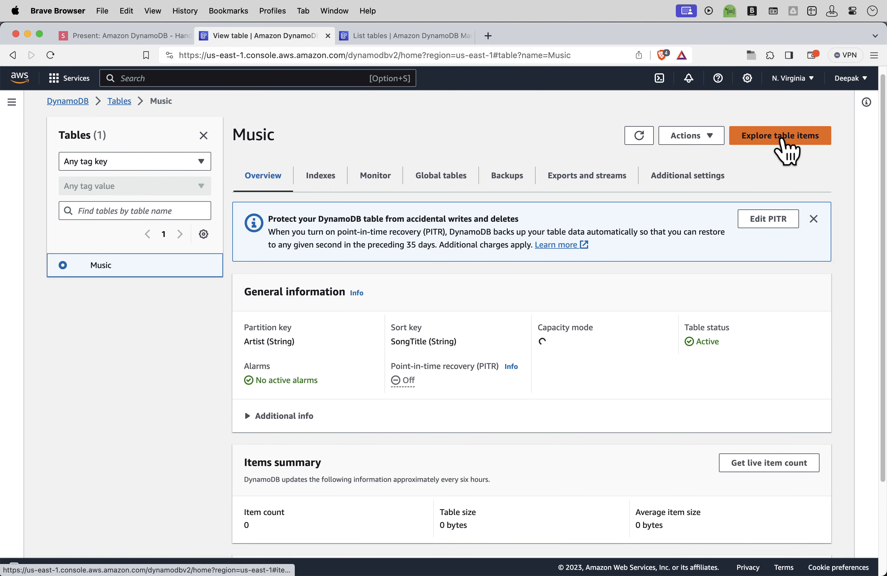
click(783, 139)
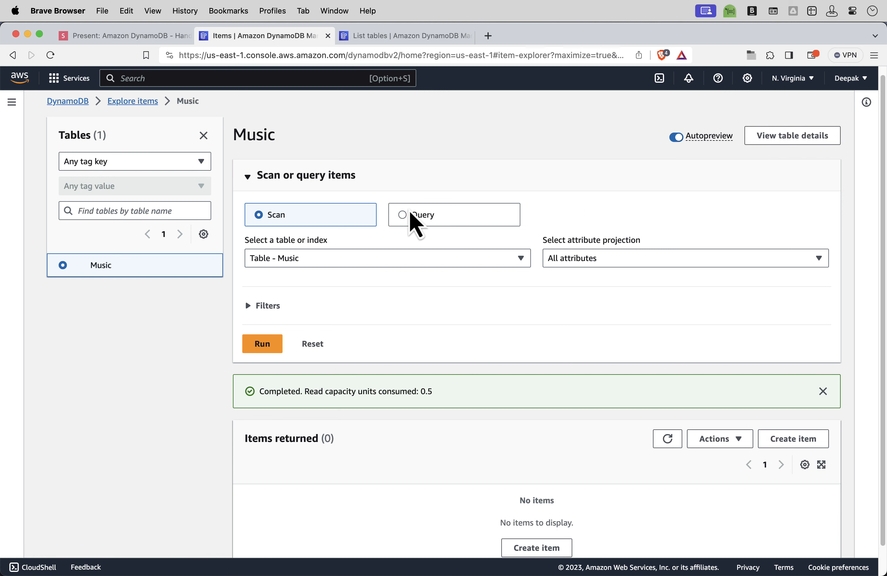
scroll(678, 301, down, 1)
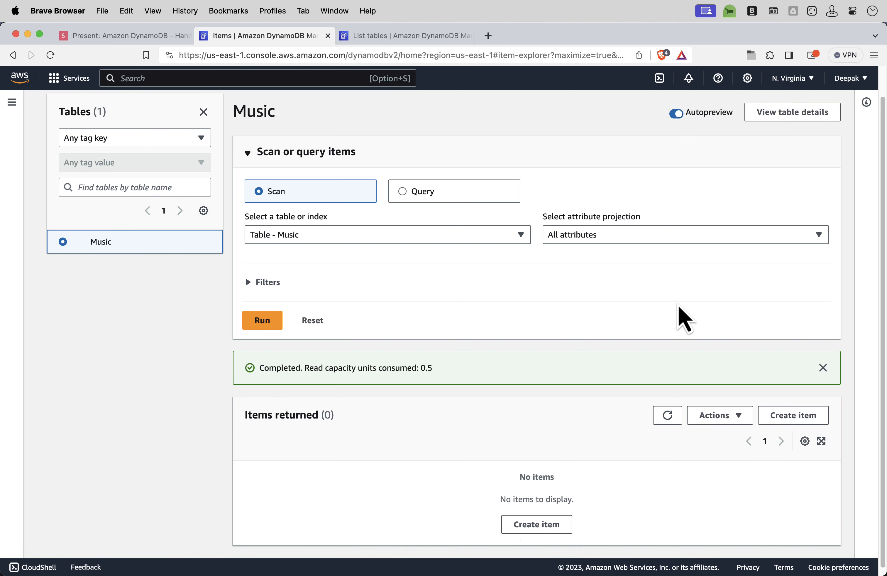
click(789, 416)
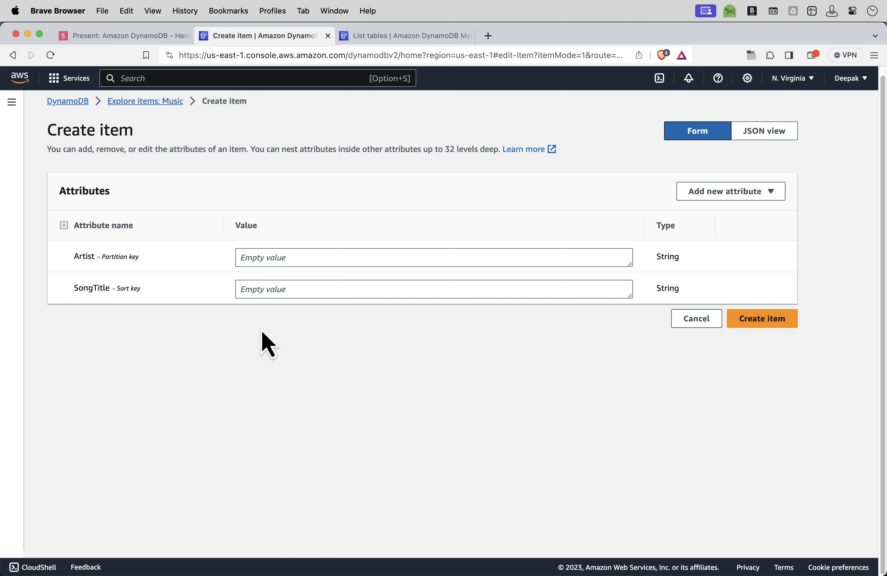
Add a String attribute named AlbumTitle to the new item
click(737, 193)
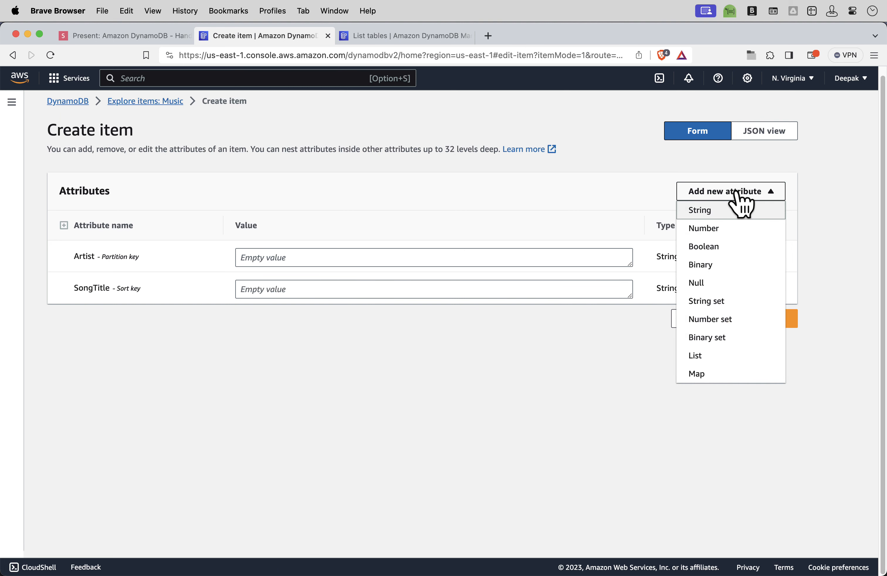
click(709, 212)
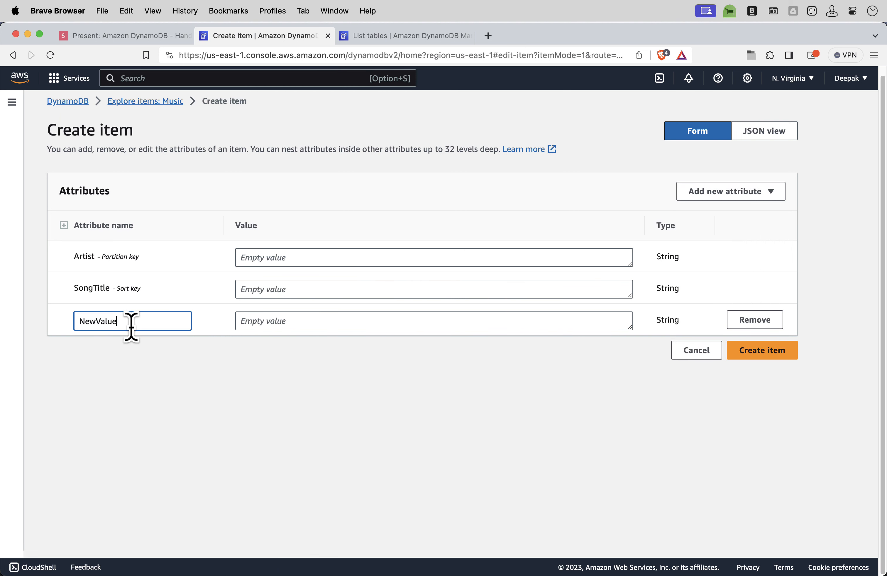
key(super+shift+v)
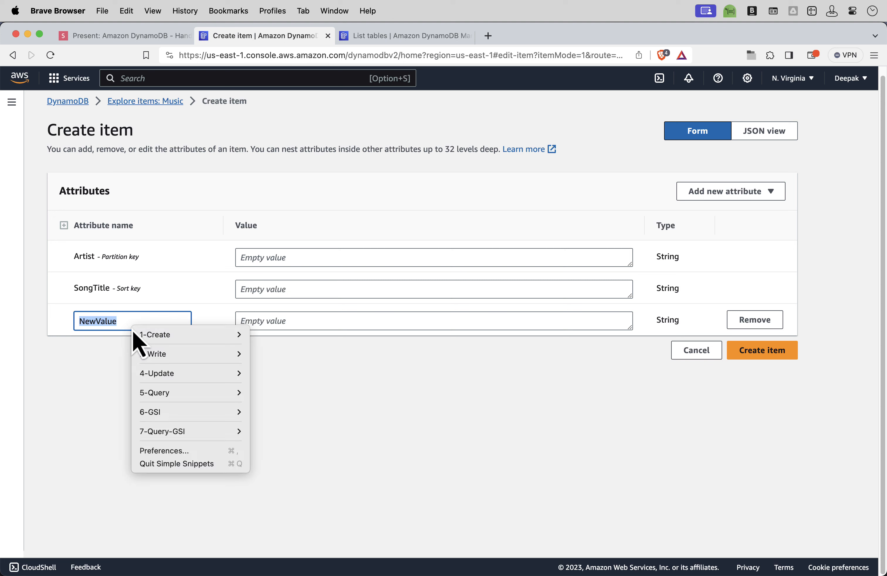
mouse_move(156, 353)
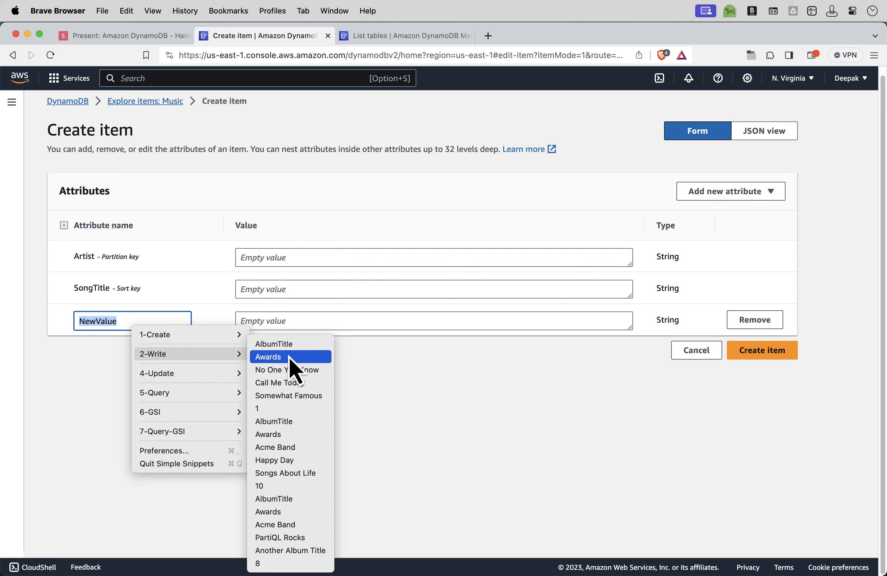
click(291, 344)
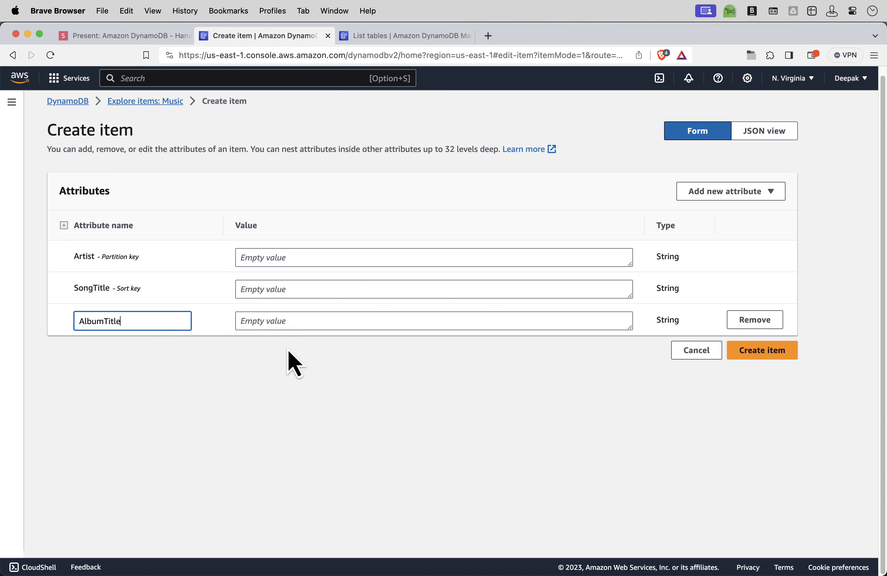
Add a Number attribute named Awards to the new item
click(715, 193)
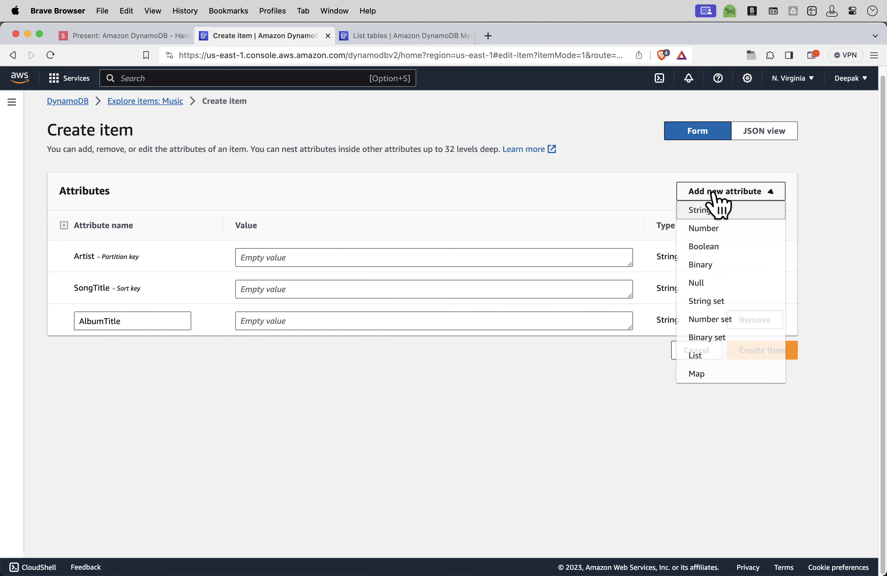
click(704, 227)
double_click(129, 356)
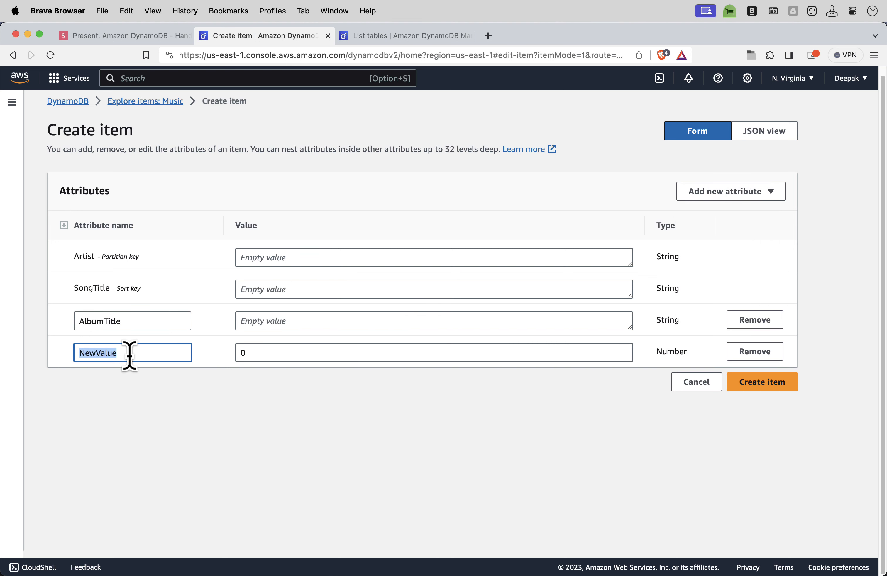
key(super+shift+v)
mouse_move(151, 383)
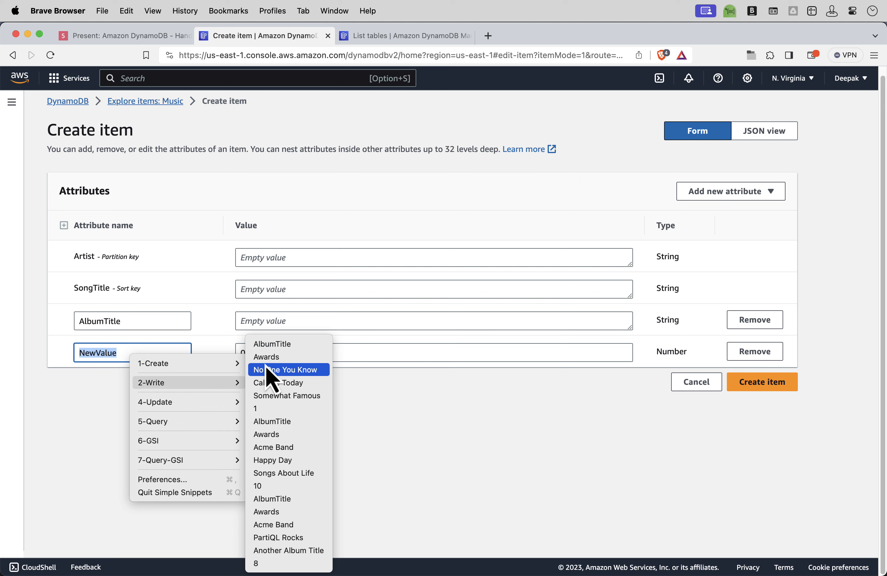
click(272, 357)
Set the item's Artist to No One You Know and its SongTitle to Call Me Today
click(262, 259)
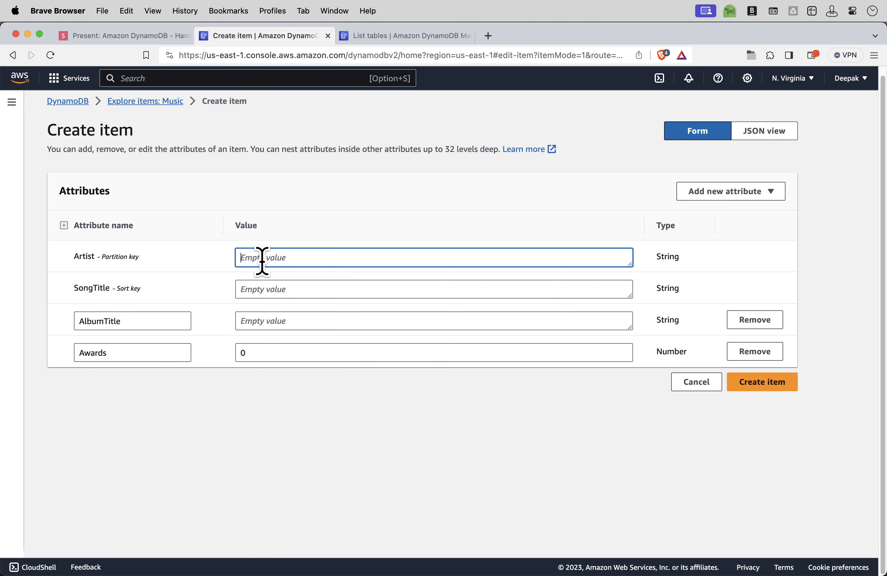
key(super+shift+v)
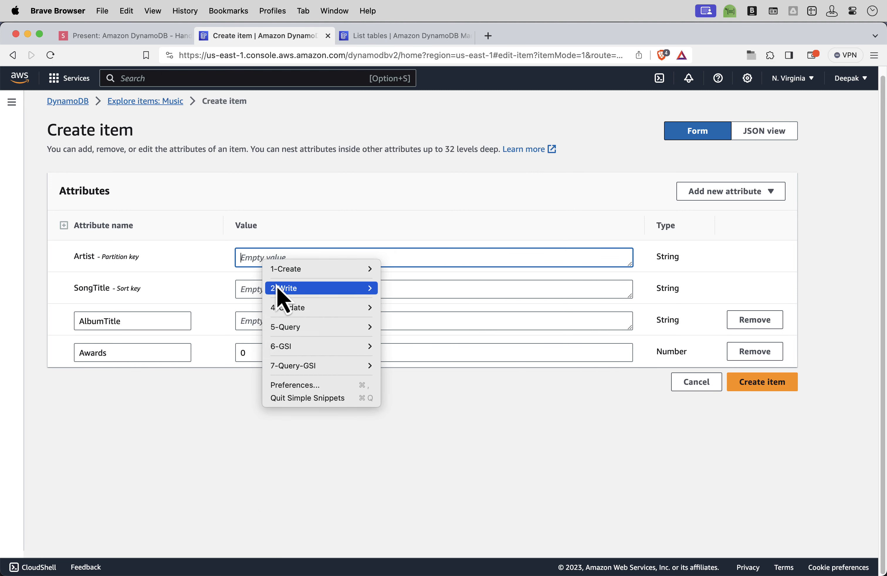
mouse_move(380, 287)
click(430, 315)
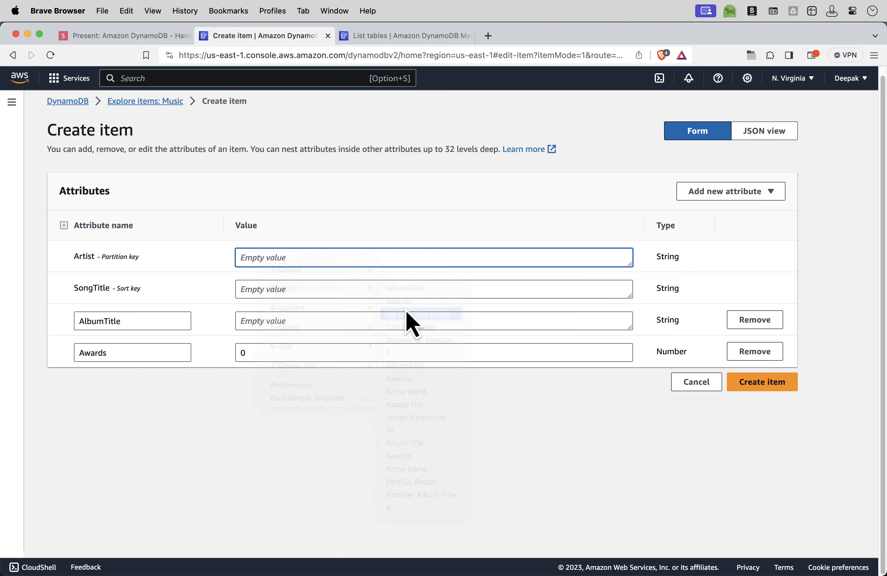
click(275, 288)
key(super+shift+v)
mouse_move(321, 318)
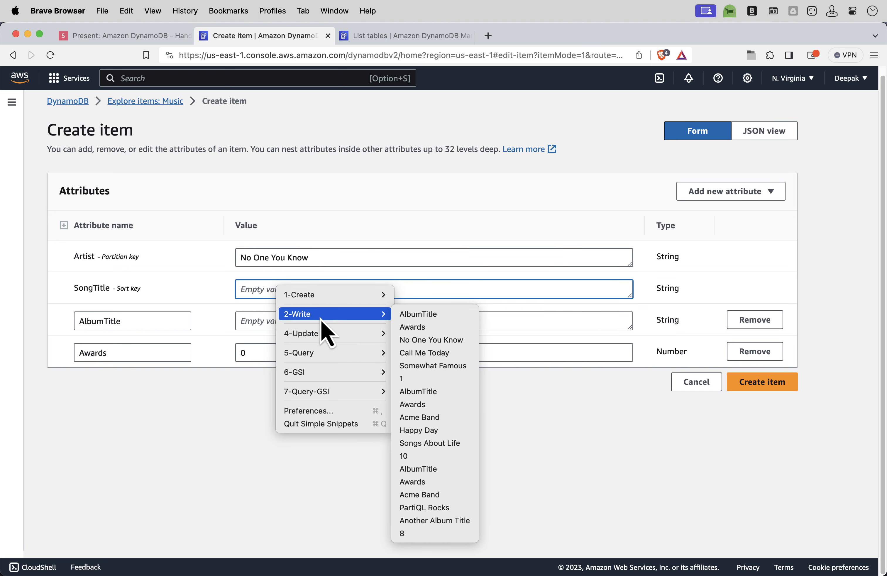
click(427, 352)
Set AlbumTitle to Somewhat Famous and Awards to 1, and create the item
click(271, 319)
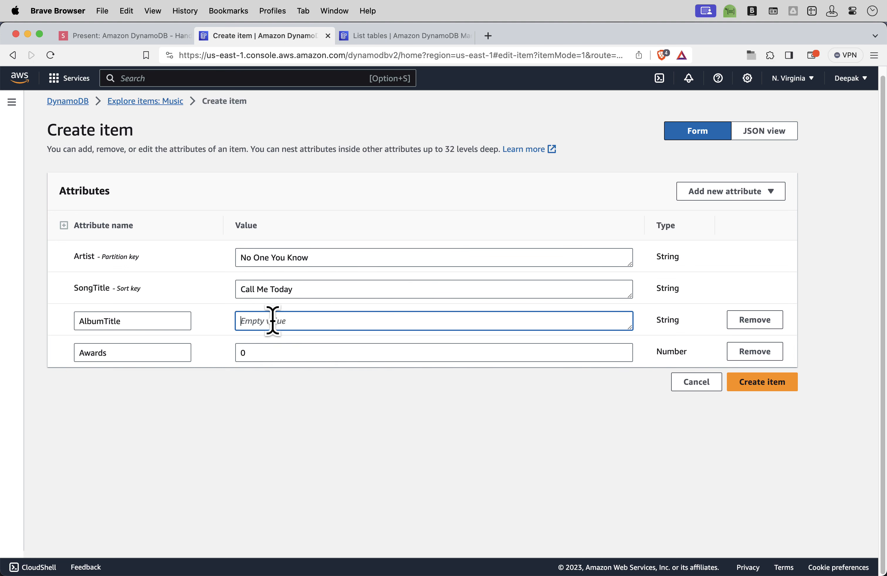
key(super+shift+v)
mouse_move(356, 349)
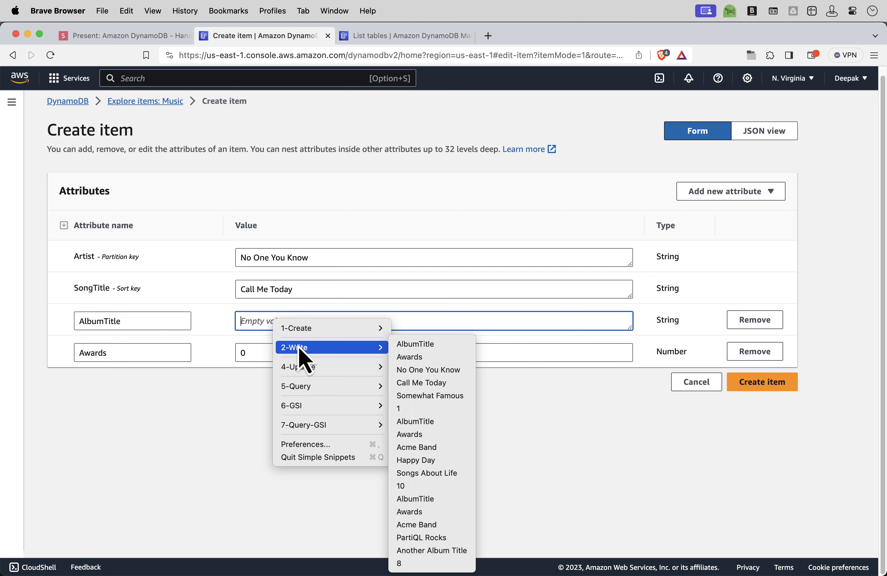
click(423, 394)
click(253, 350)
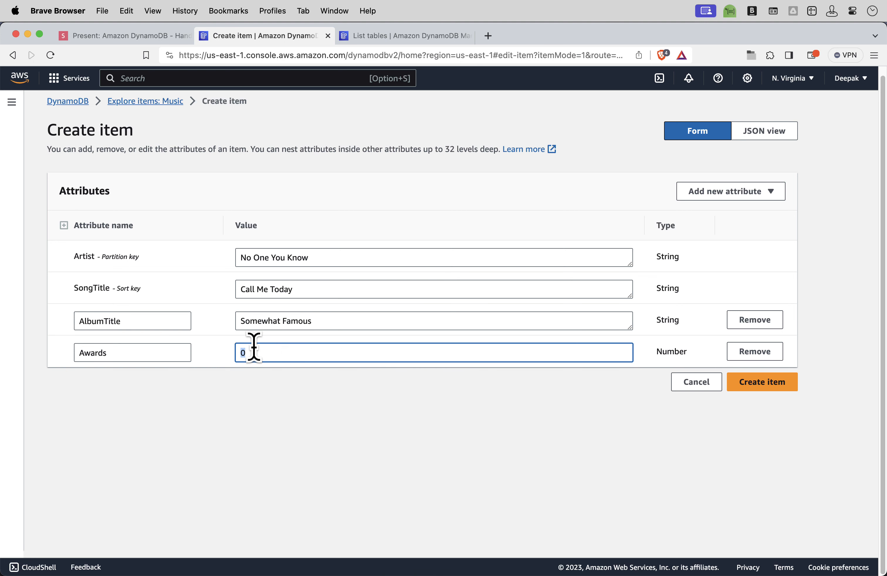
key(super+shift+v)
mouse_move(296, 374)
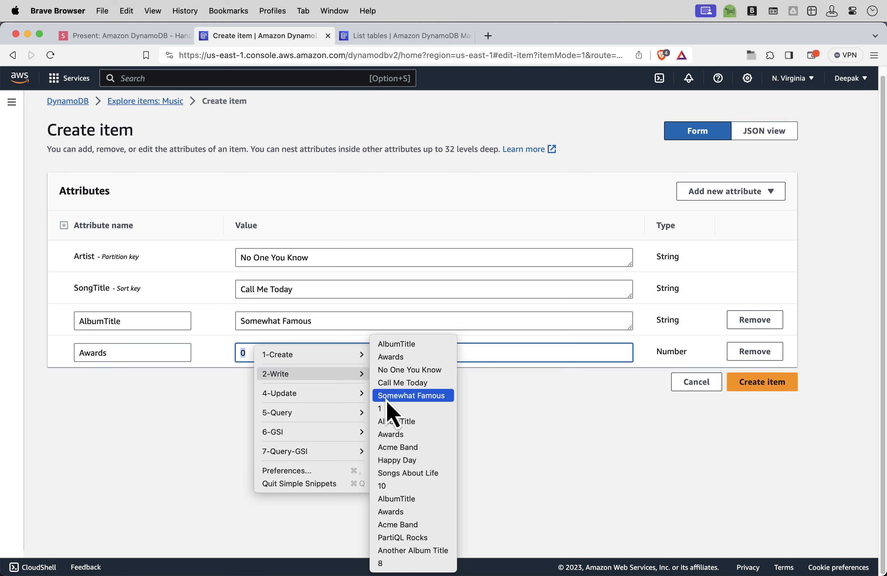
click(388, 409)
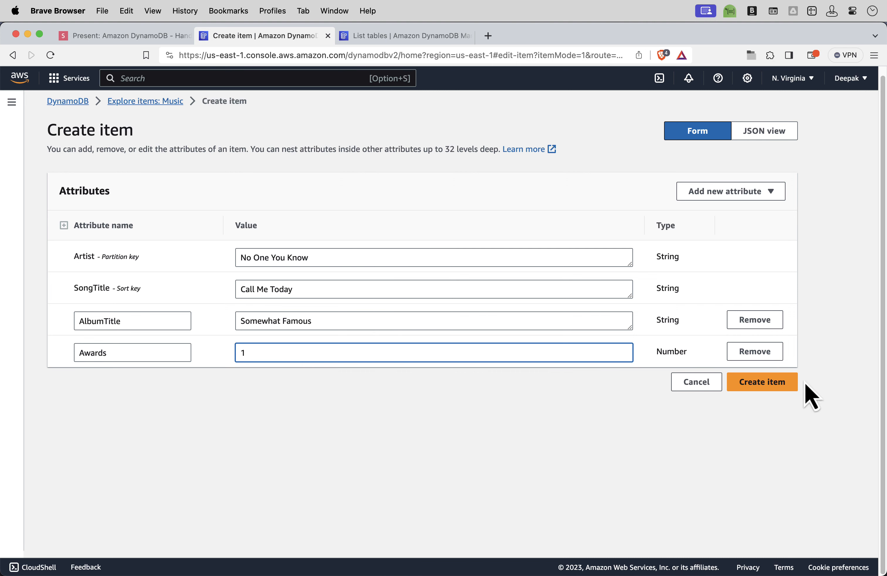
click(763, 386)
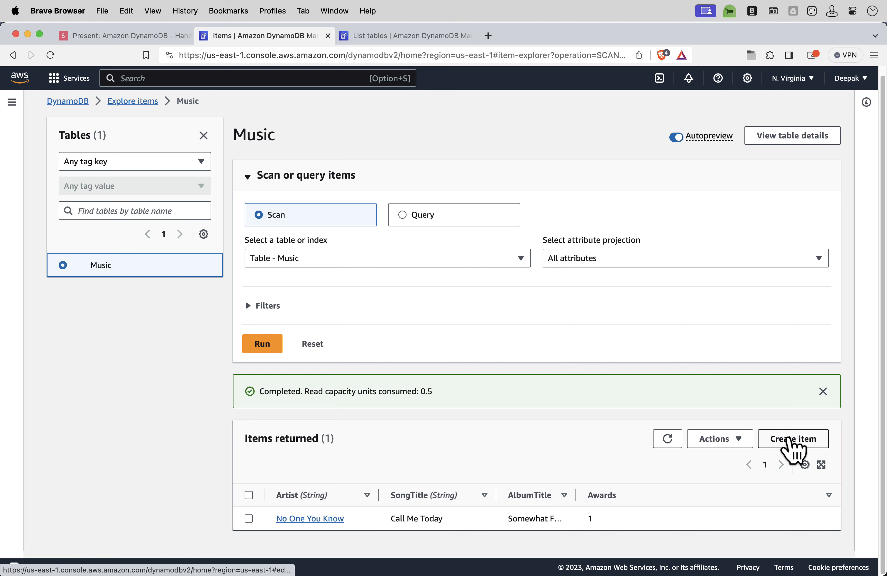
Start a second item in the Music table and add a String attribute named AlbumTitle to it
click(791, 440)
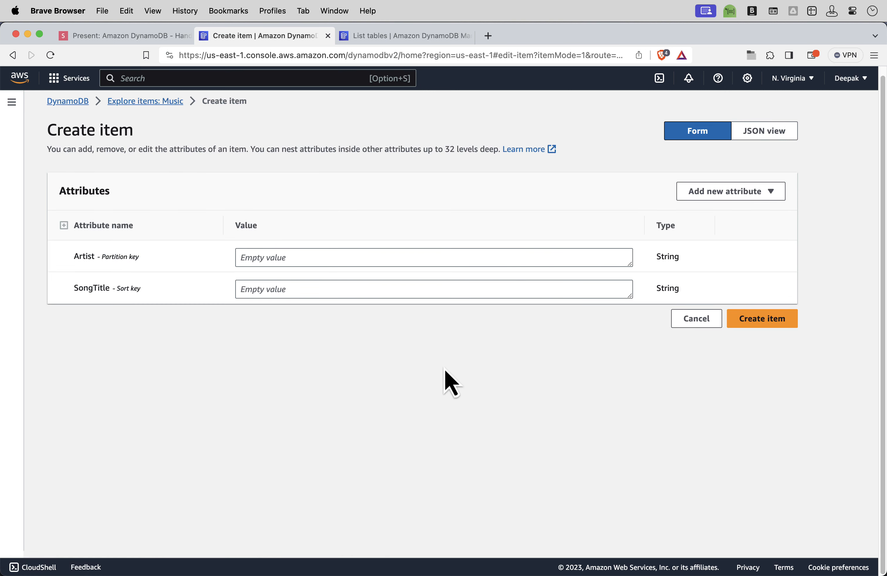
click(724, 195)
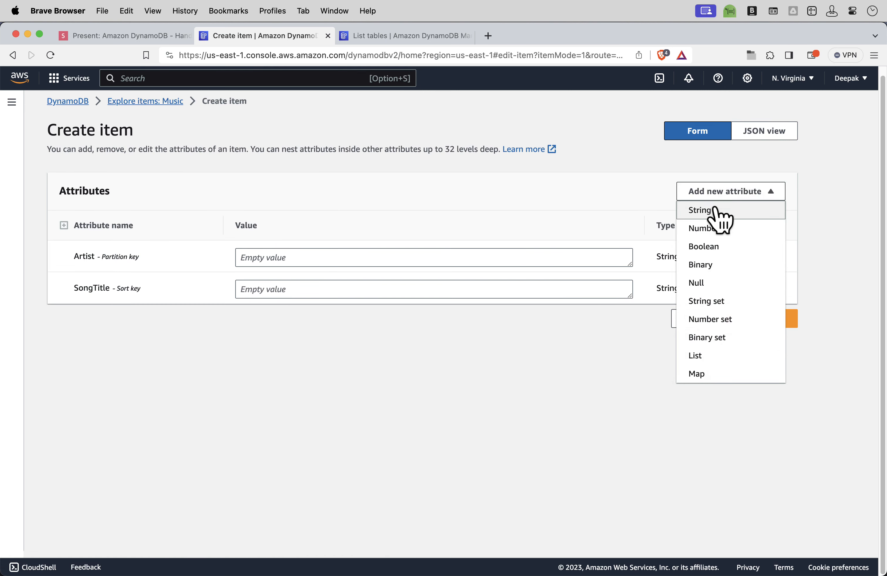
click(711, 211)
click(77, 315)
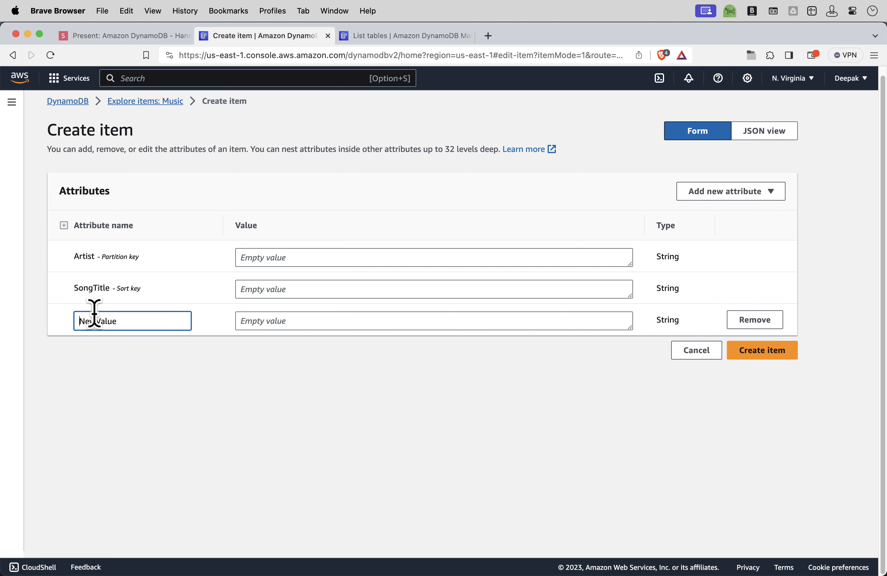
key(super+shift+s)
mouse_move(144, 340)
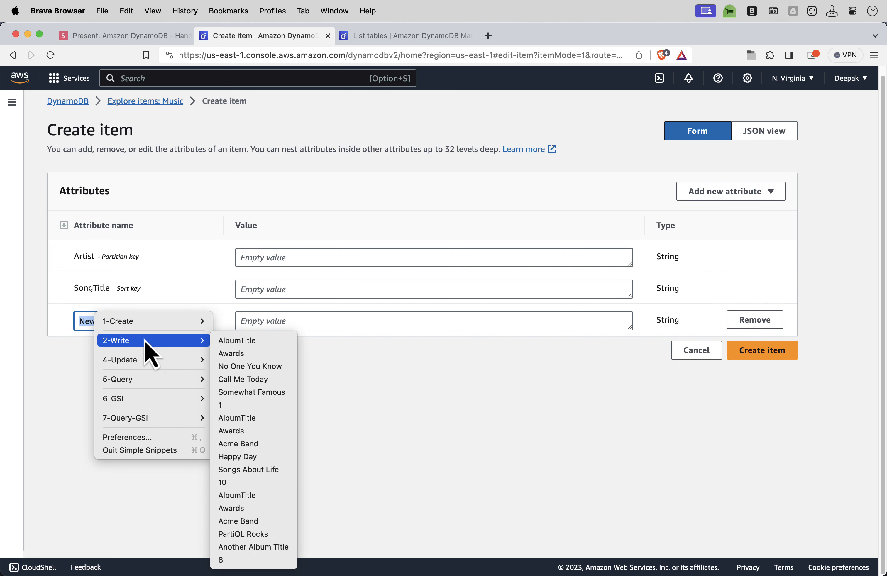
click(249, 418)
Add a Number attribute named Awards to the second item
click(739, 195)
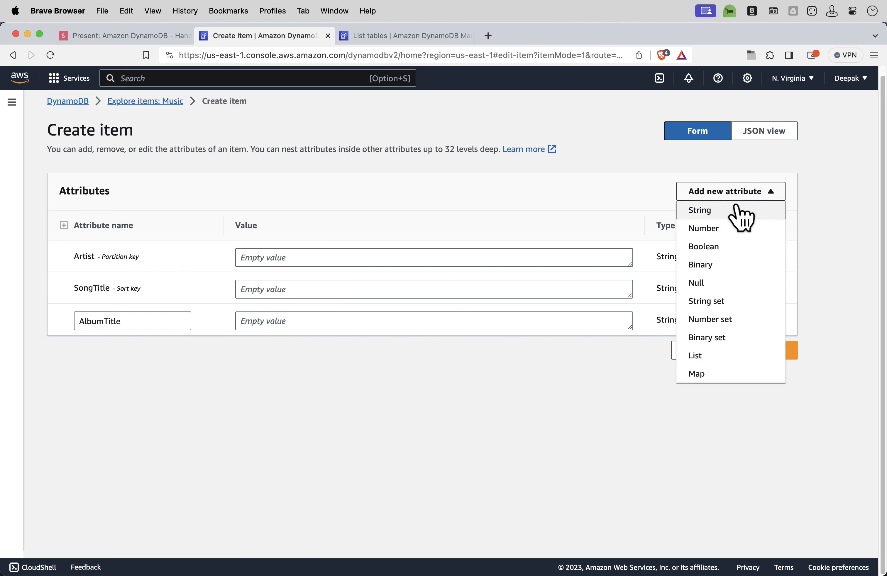
click(705, 229)
click(129, 355)
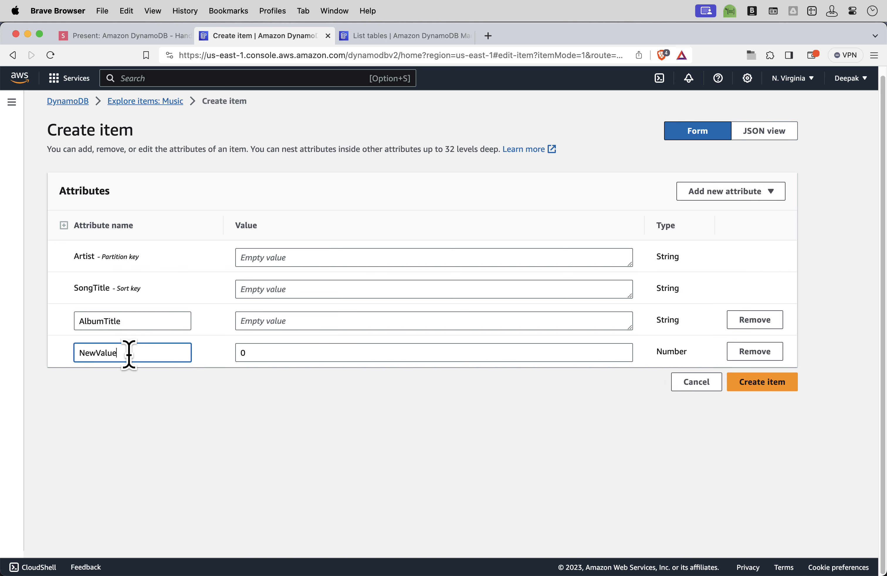
key(super+shift+v)
mouse_move(166, 381)
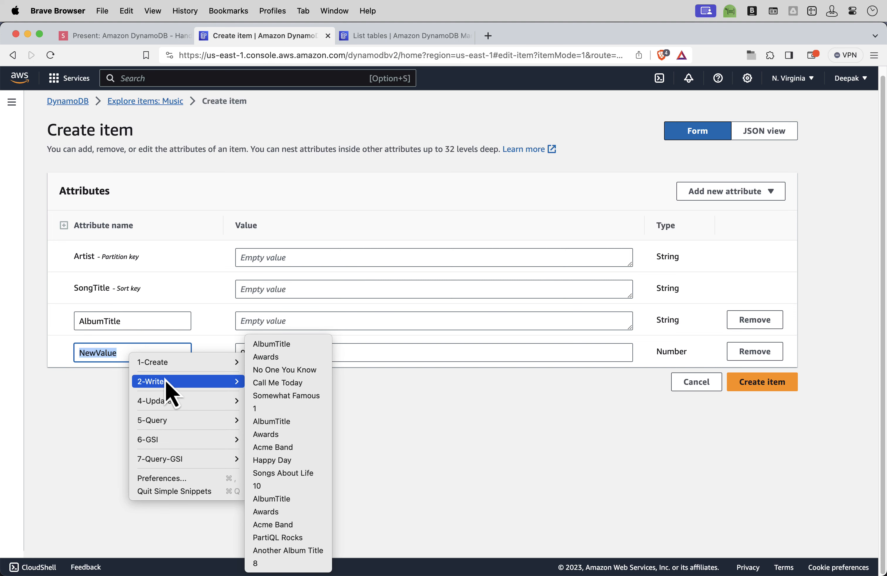
click(277, 435)
Set the second item's Artist to Acme Band and its SongTitle to Happy Day
click(268, 258)
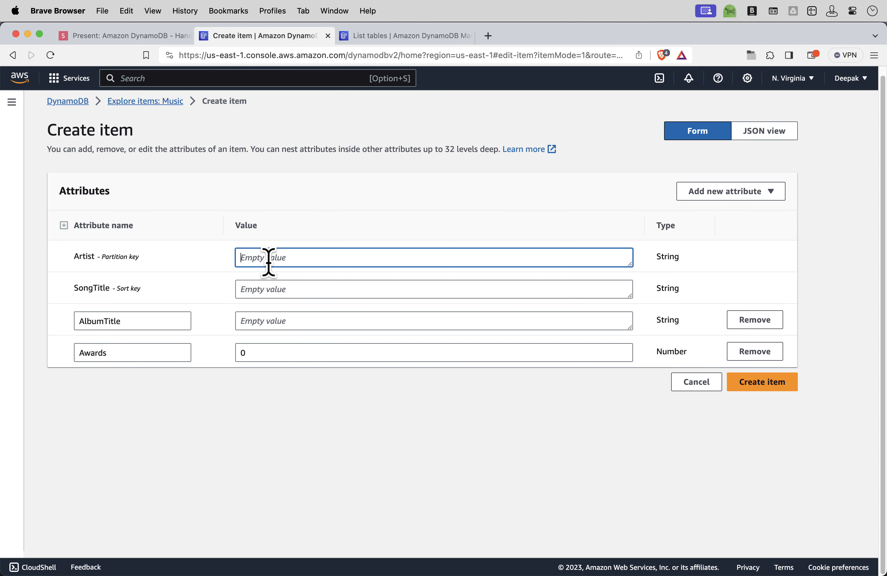
key(super+shift+v)
mouse_move(288, 290)
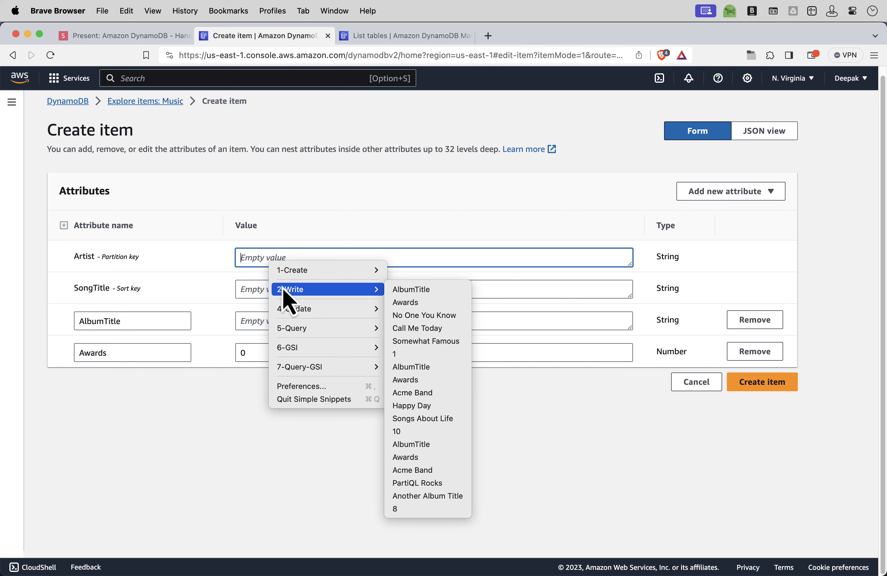
click(427, 393)
click(271, 290)
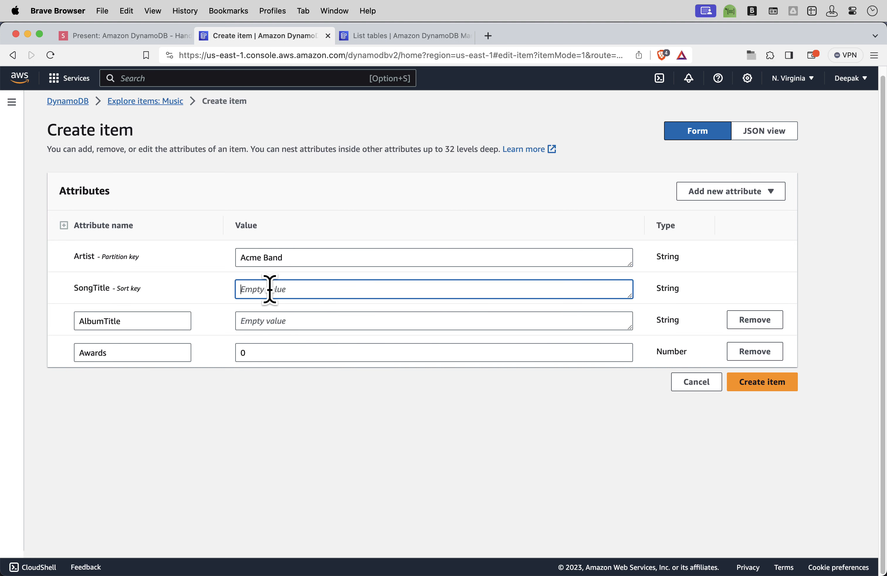
key(super+shift+v)
mouse_move(321, 318)
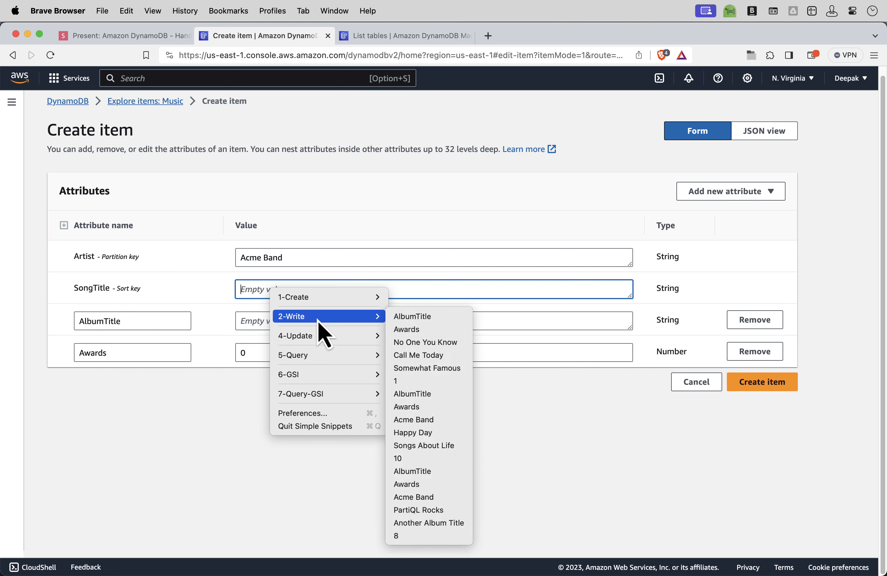
click(416, 434)
Set AlbumTitle to Songs About Life and Awards to 10, and create the item
click(258, 321)
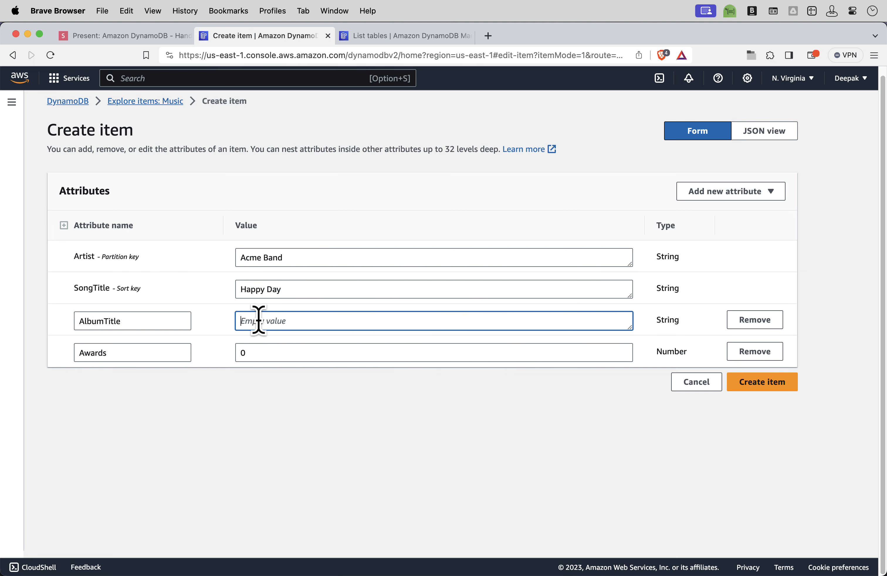
key(super+shift+v)
mouse_move(311, 350)
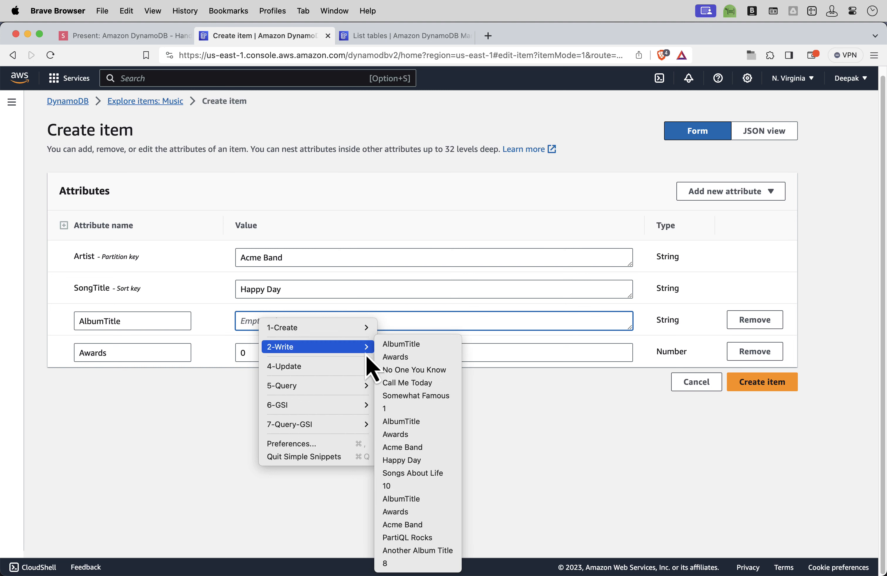
click(419, 473)
key(Tab)
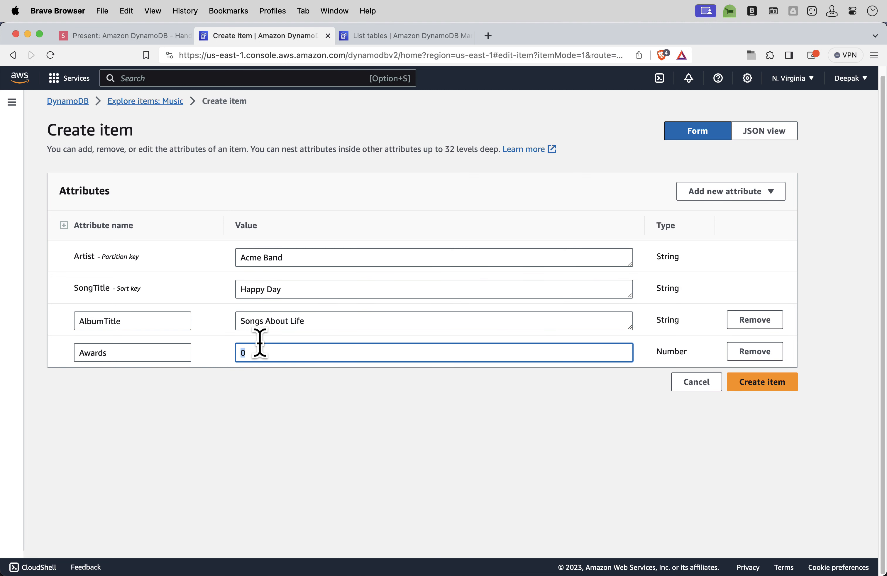
key(super+shift+v)
mouse_move(286, 370)
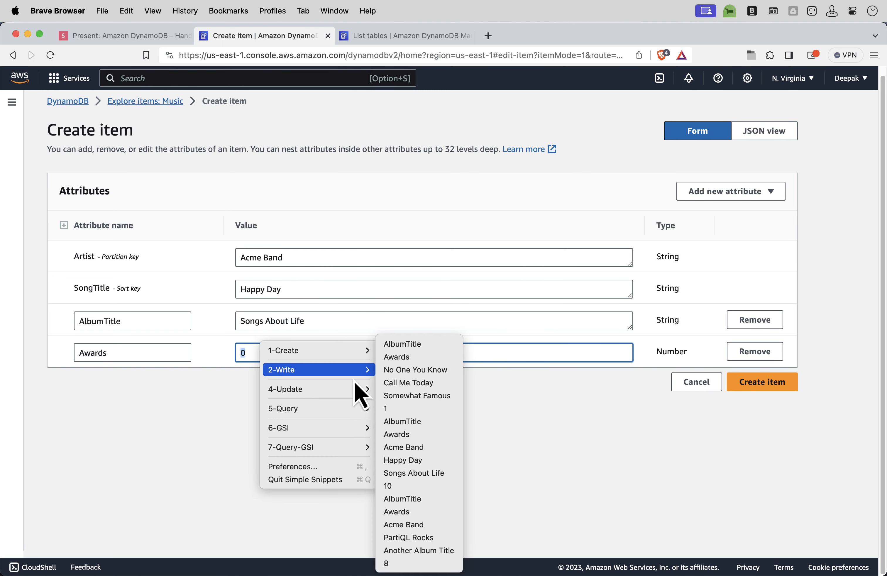
click(398, 486)
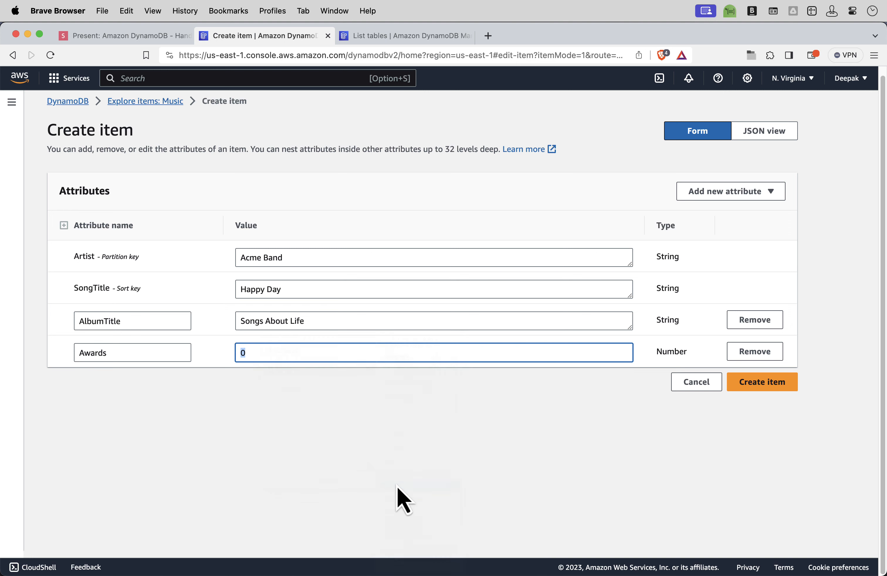
click(766, 386)
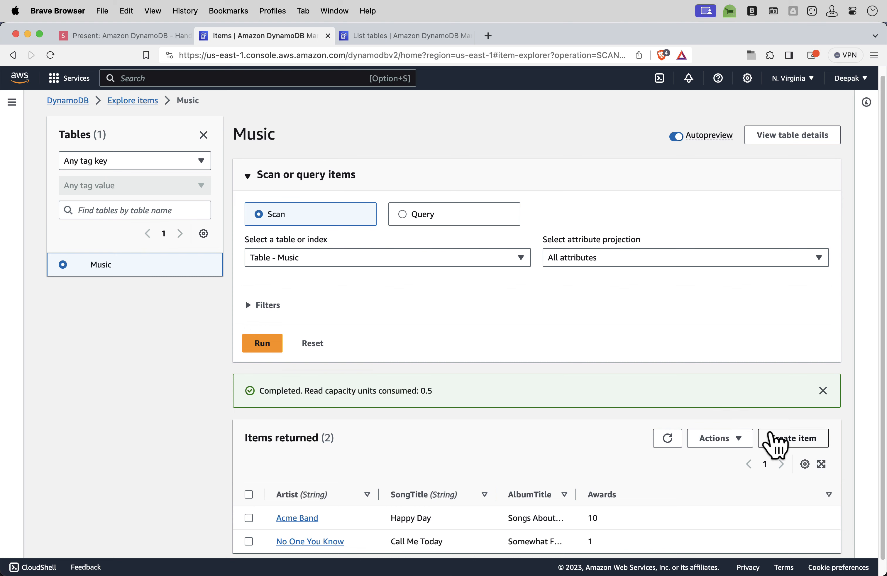
Start a third item in the Music table and add a String attribute named AlbumTitle to it
click(798, 441)
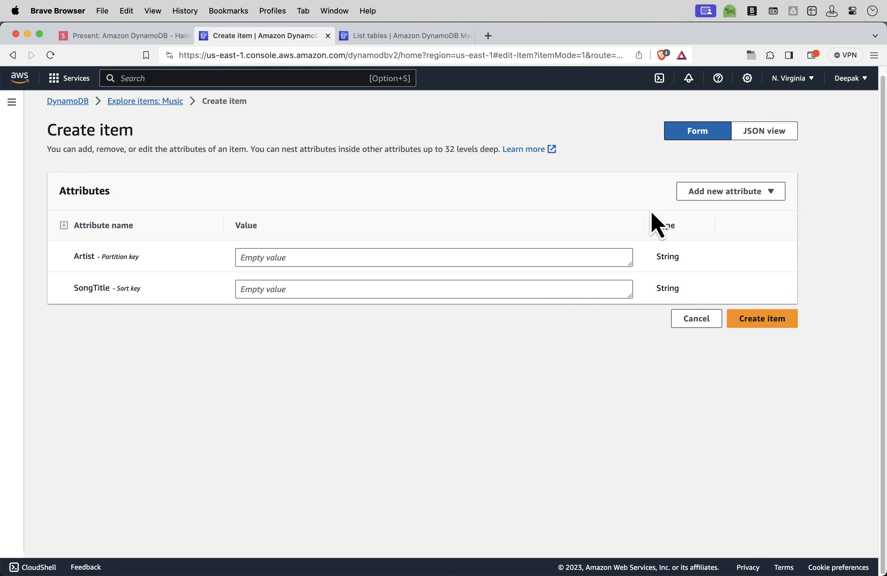
click(725, 191)
click(707, 212)
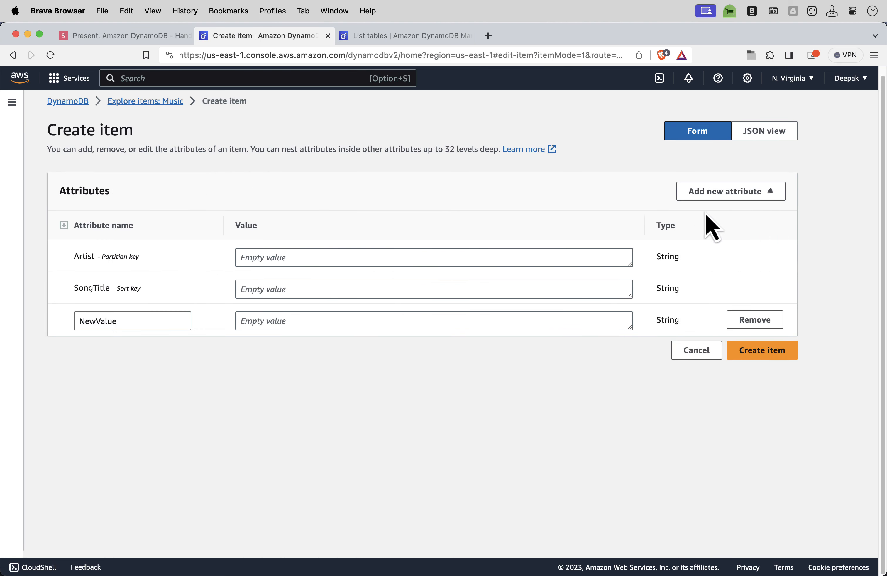
click(158, 320)
key(super+shift+v)
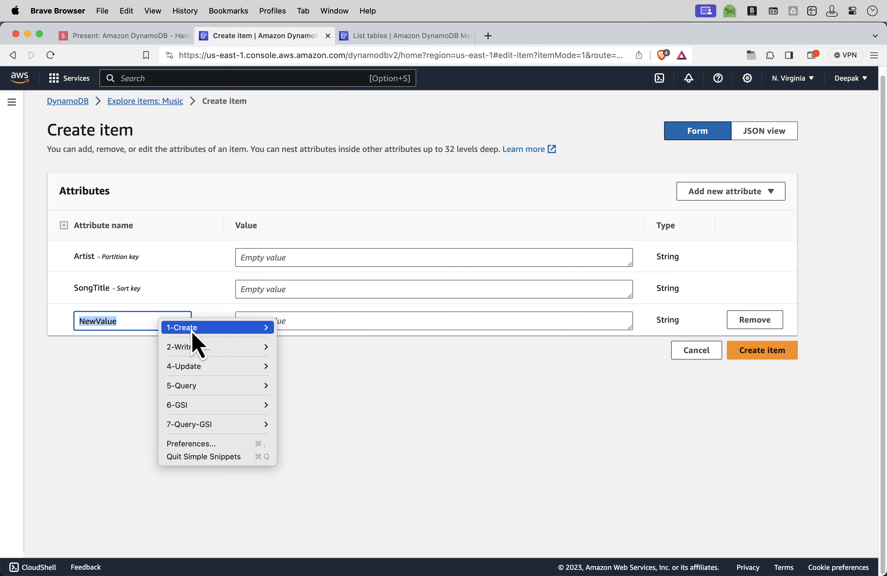
mouse_move(195, 348)
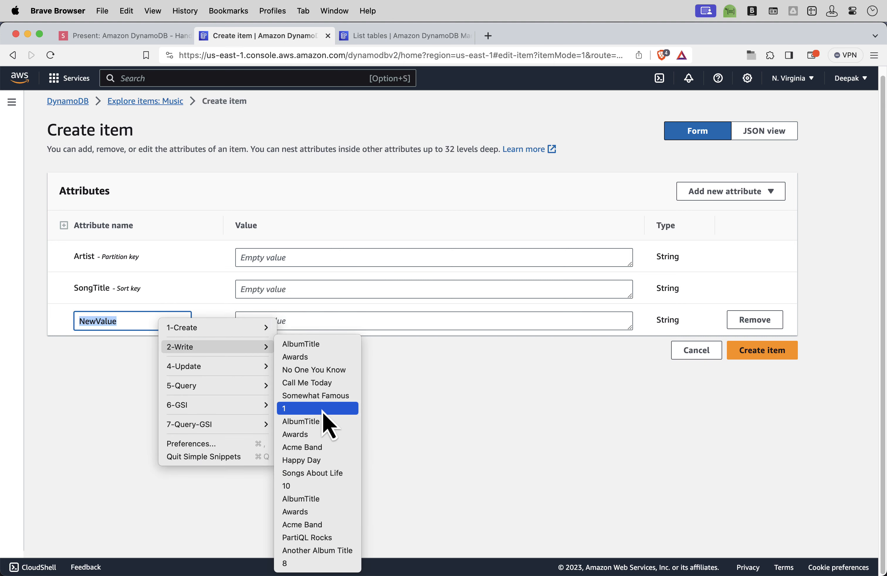
click(307, 502)
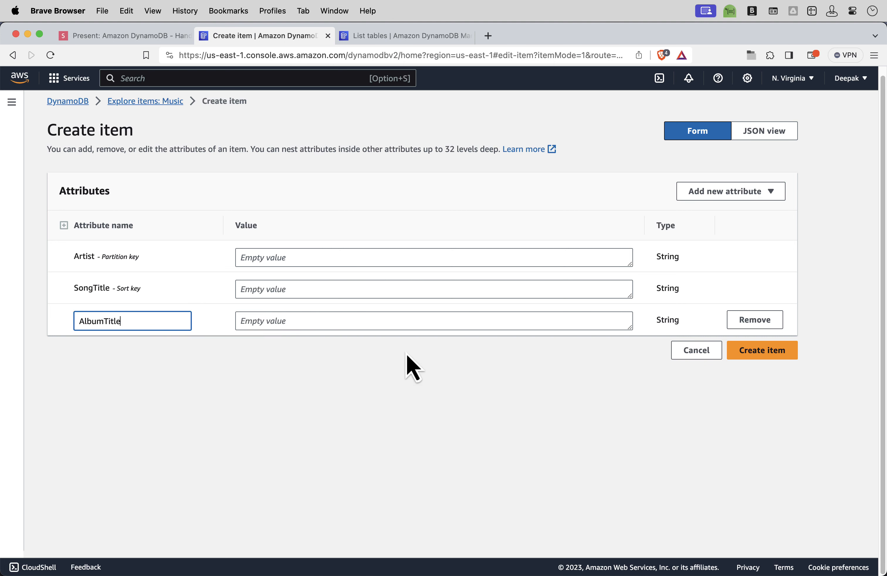
Add a Number attribute named Awards to the third item
click(715, 192)
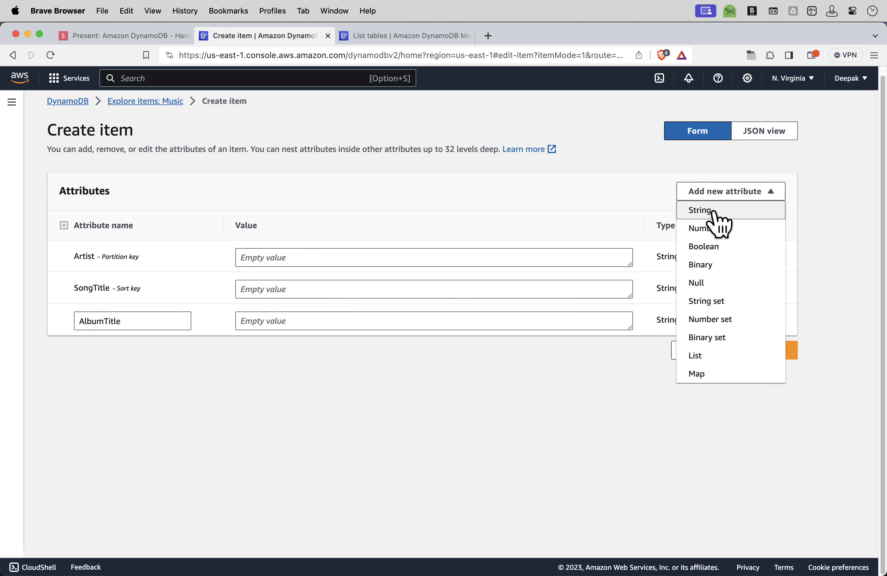
click(704, 226)
double_click(169, 347)
key(super+shift+v)
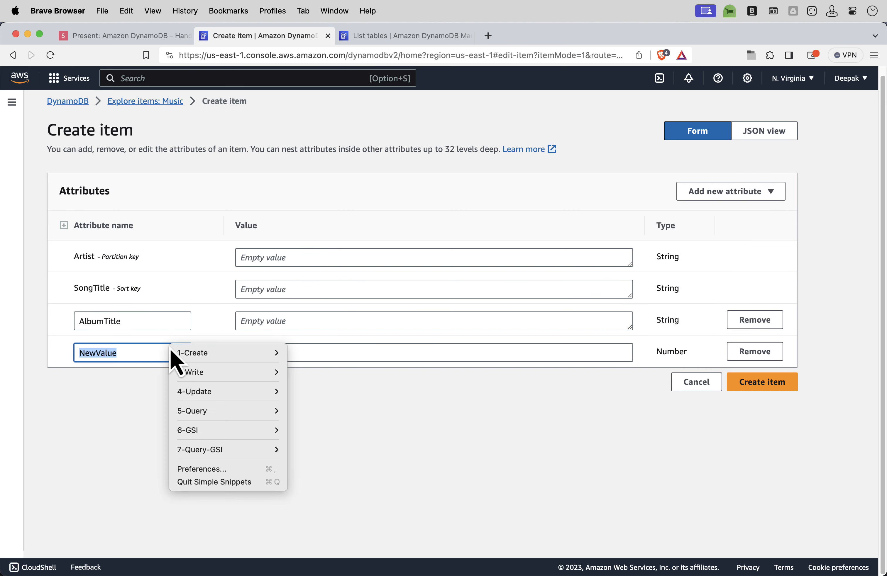
mouse_move(211, 371)
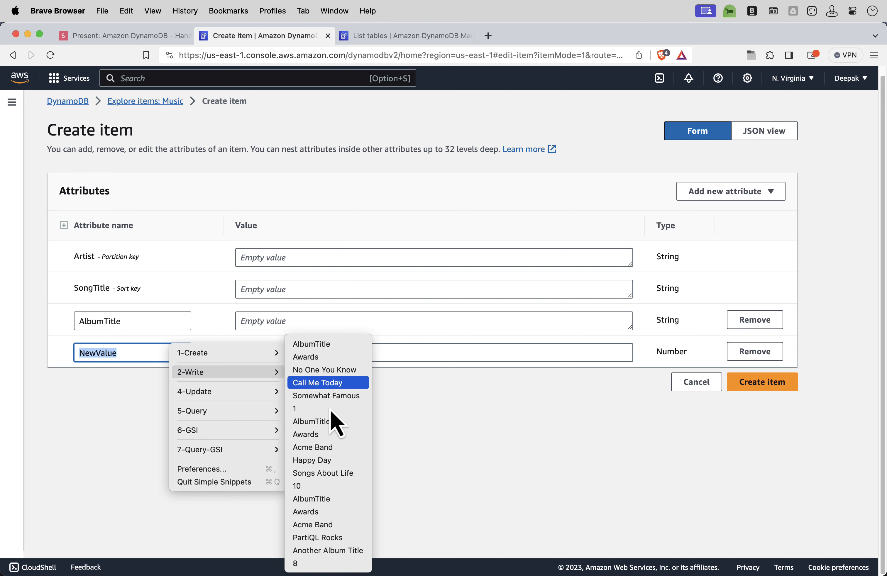
click(316, 513)
Set the third item's Artist to Acme Band and its SongTitle to PartiQL Rocks
click(294, 257)
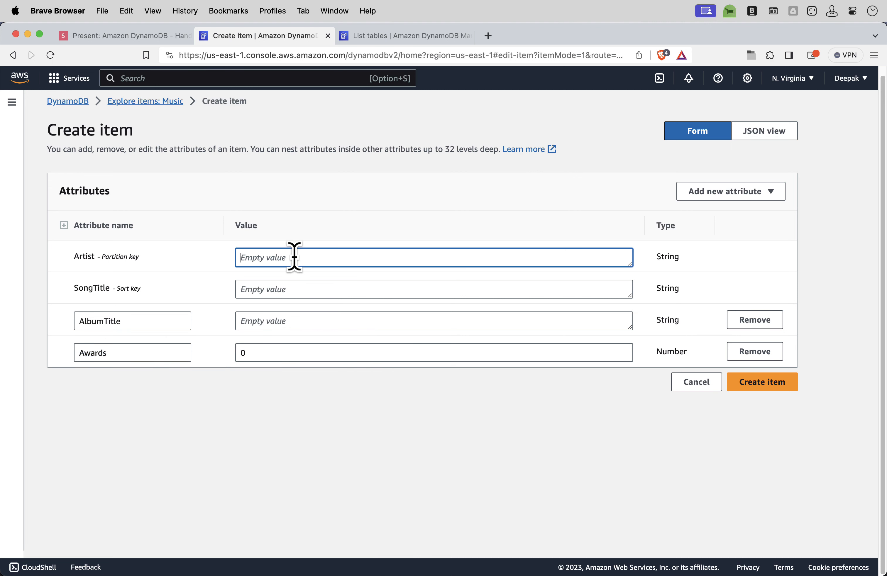
key(super+shift+v)
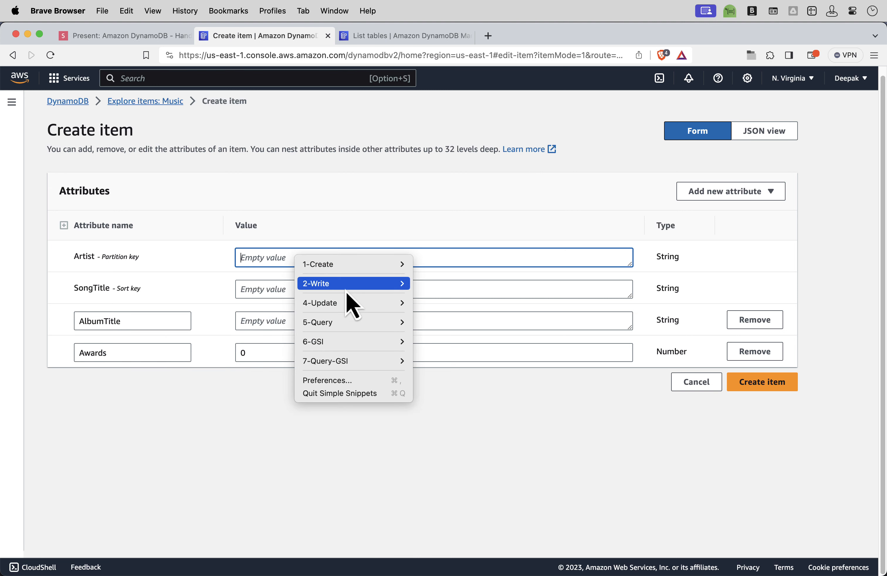
mouse_move(380, 288)
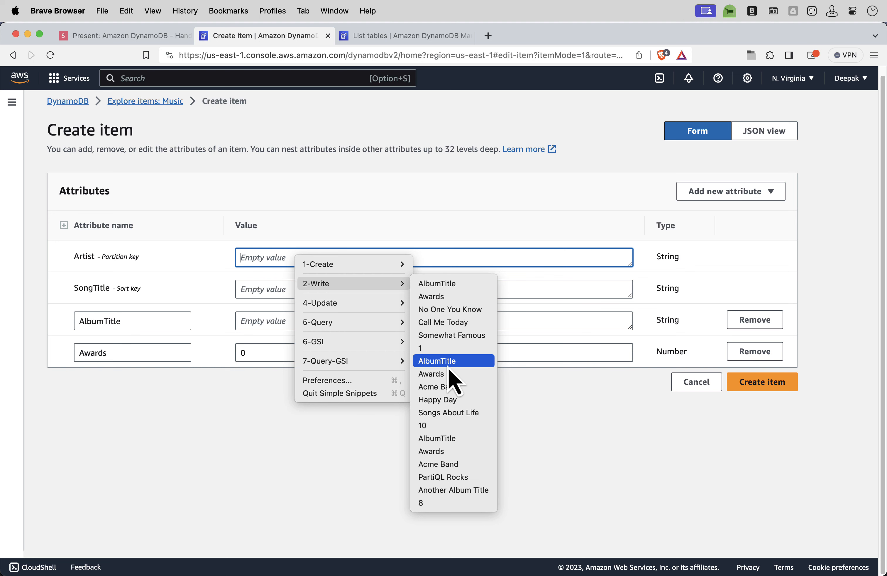
click(449, 465)
click(287, 294)
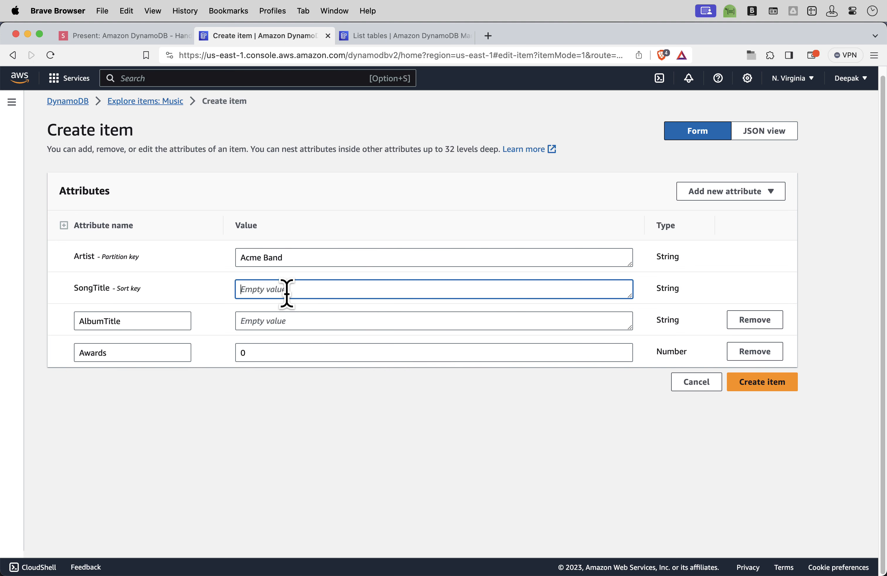
key(super+shift+v)
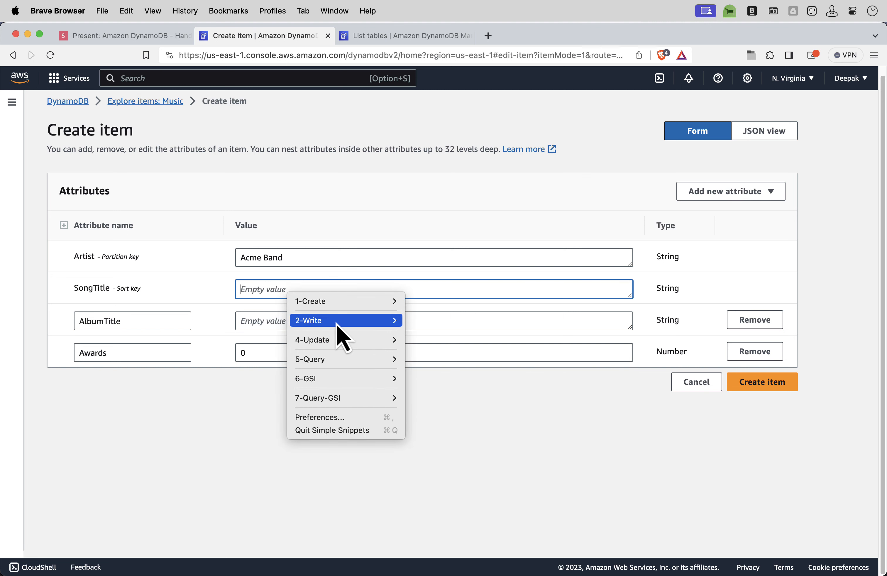
mouse_move(338, 321)
click(434, 514)
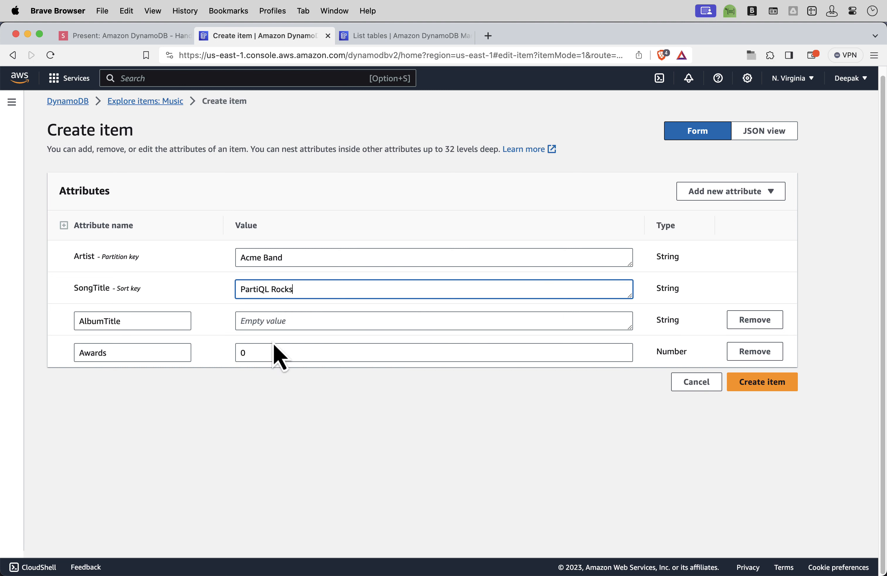
Set the third item's AlbumTitle to Another Album Title and its Awards to 8
click(278, 321)
key(super+shift+v)
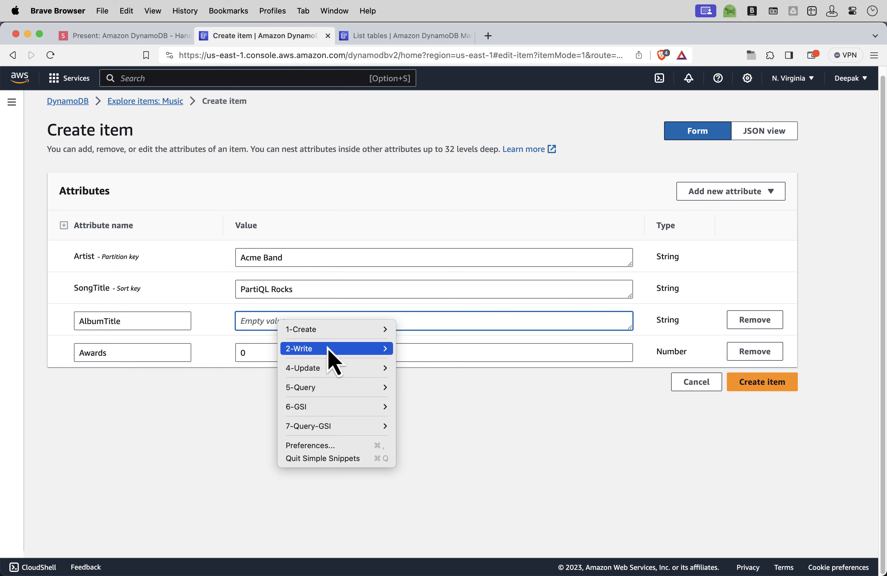
mouse_move(332, 356)
click(436, 551)
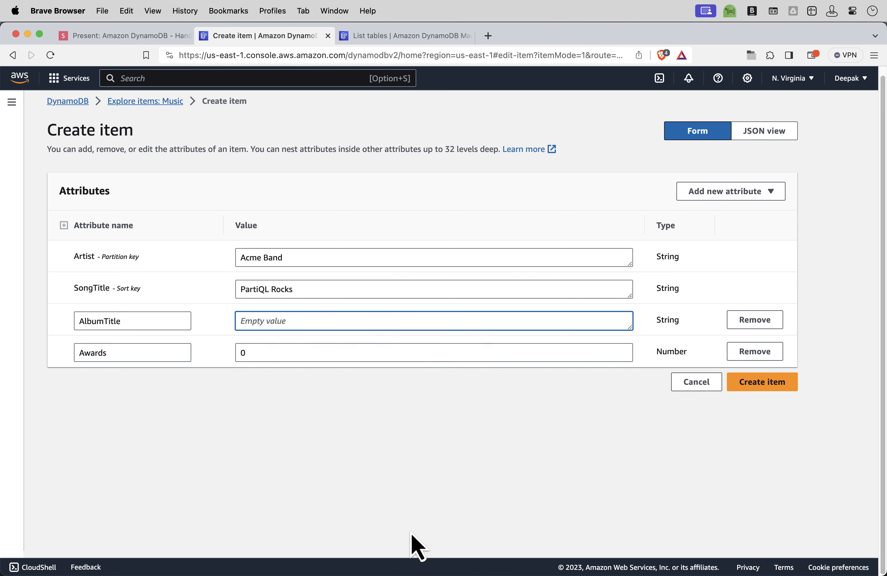
double_click(277, 348)
key(super+shift+v)
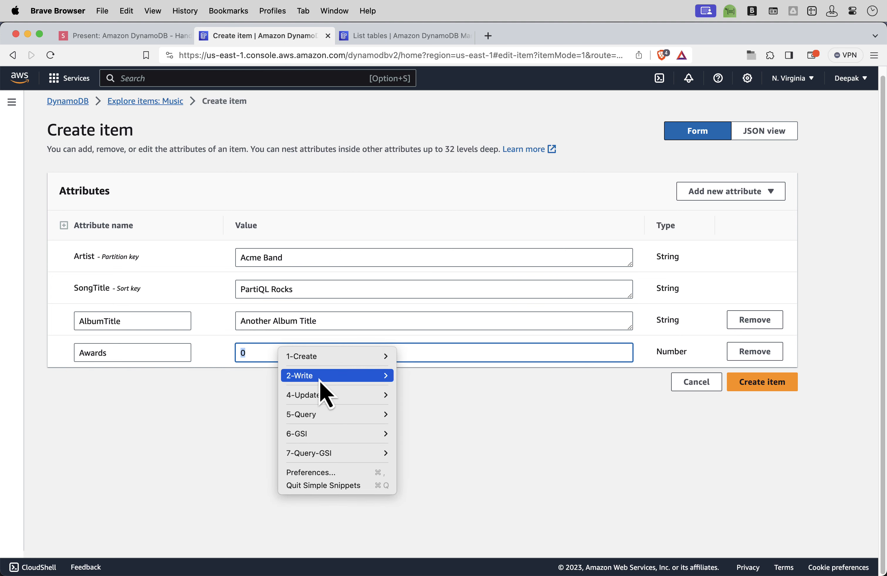
mouse_move(326, 378)
click(423, 564)
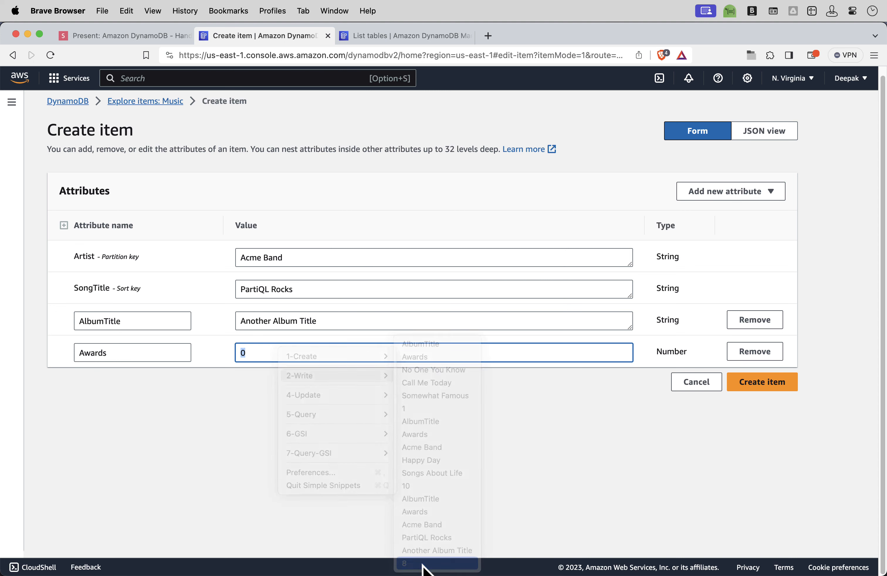
Save the third item to the Music table and outline the listed items and their column headers in blue
click(753, 386)
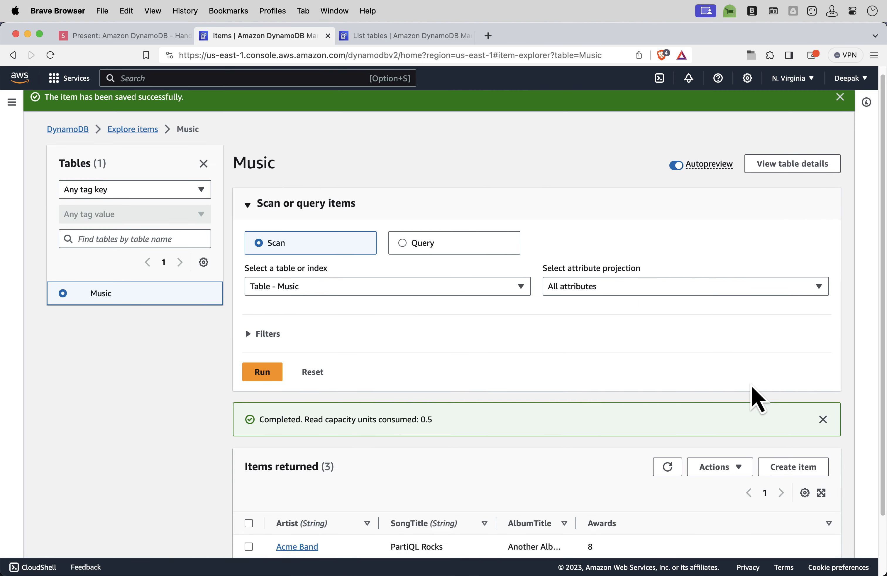
scroll(649, 349, down, 2)
key(ctrl+a)
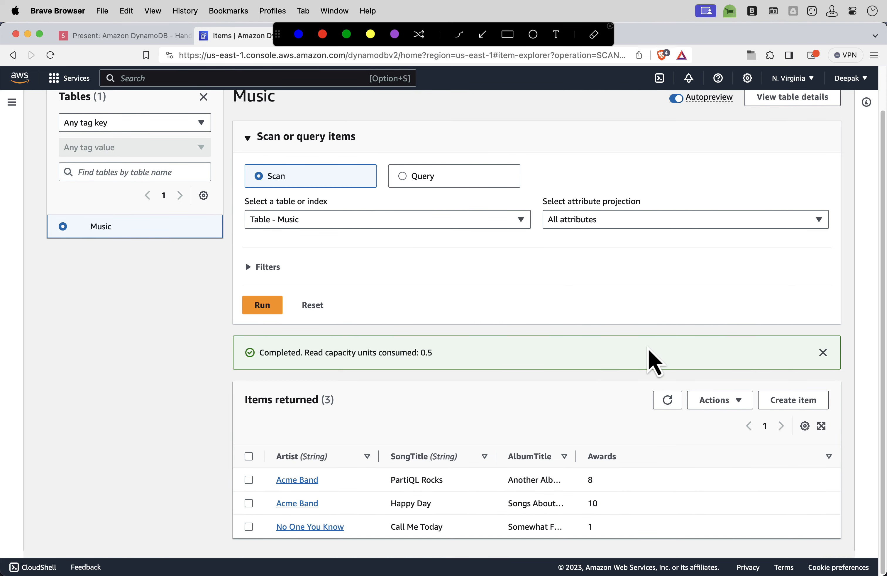
mouse_move(229, 433)
mouse_down()
mouse_move(611, 574)
mouse_move(673, 542)
mouse_up()
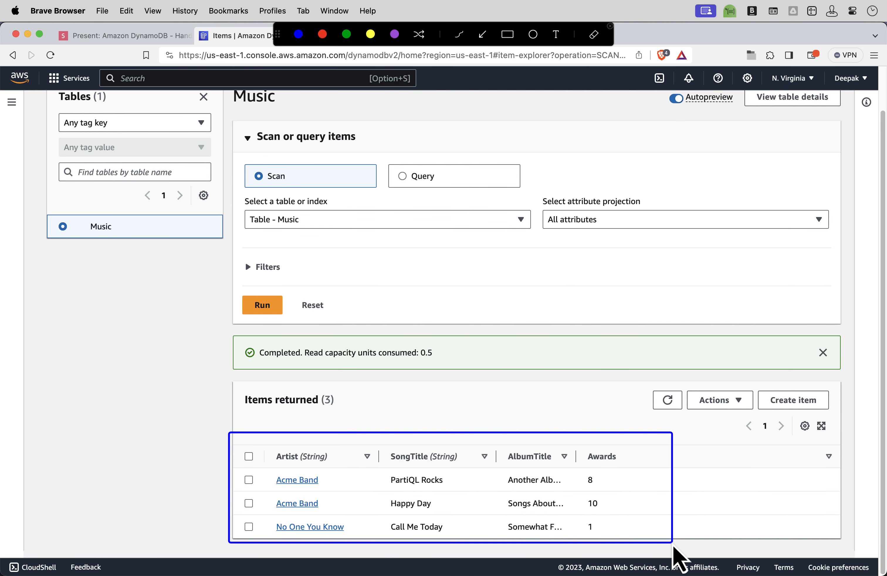
key(Escape)
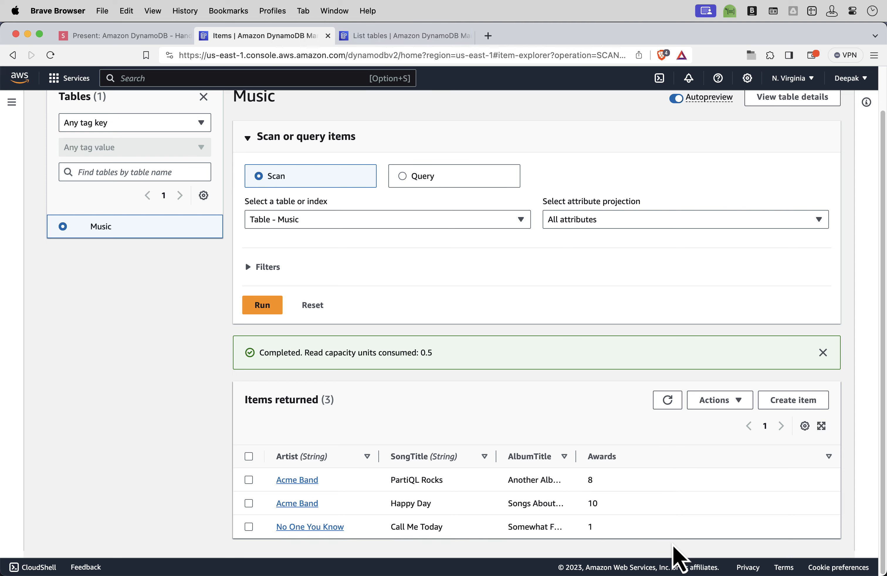
Switch to the tutorial slides and read the instructions for Step 3: Read data from a table
click(133, 37)
click(875, 562)
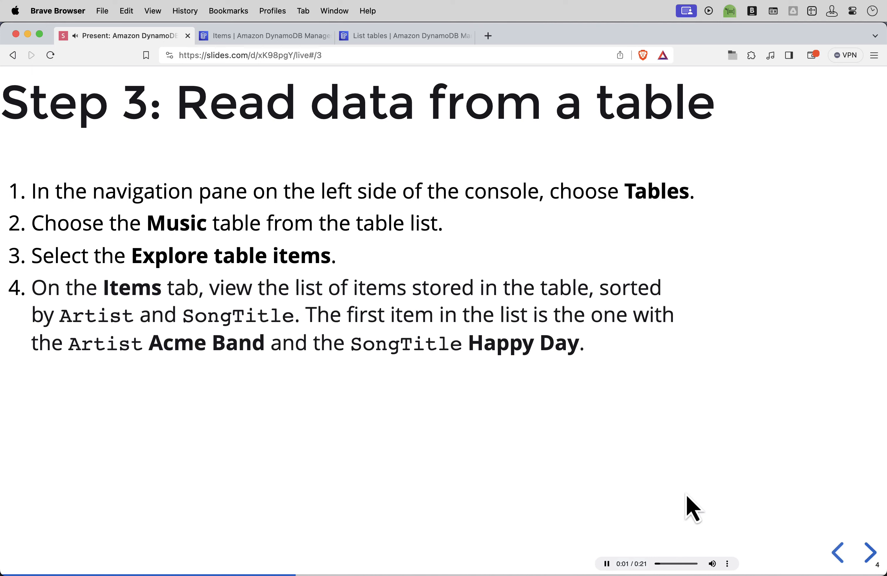
drag(73, 184, 687, 192)
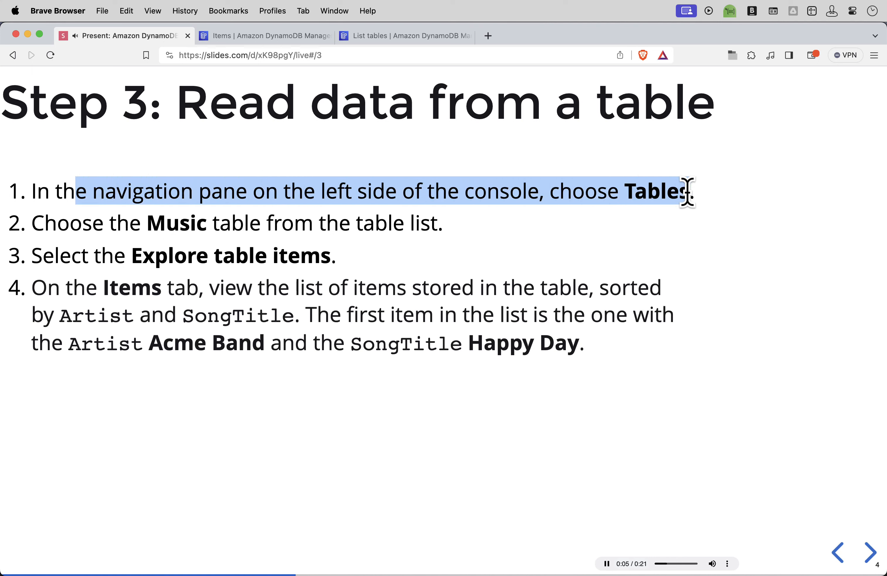
drag(56, 224, 471, 227)
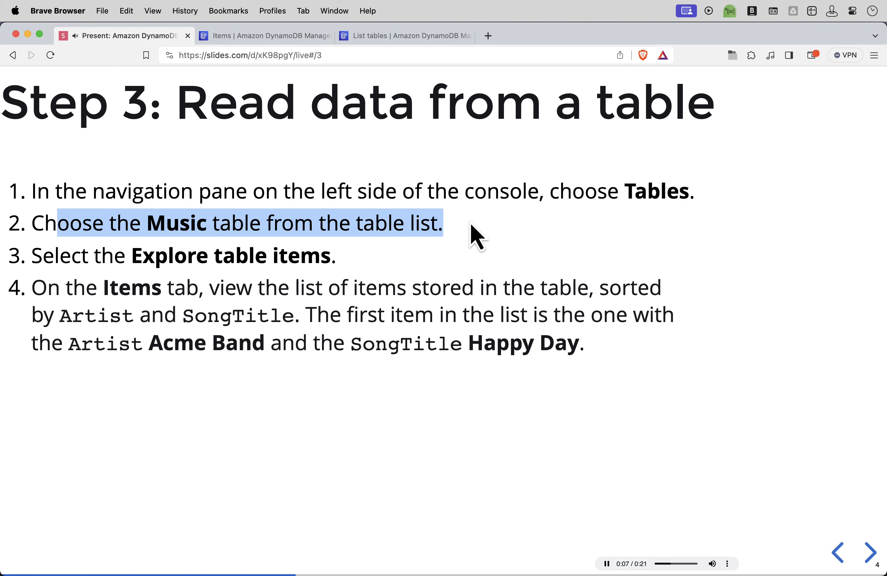
drag(47, 258, 385, 274)
drag(46, 288, 614, 347)
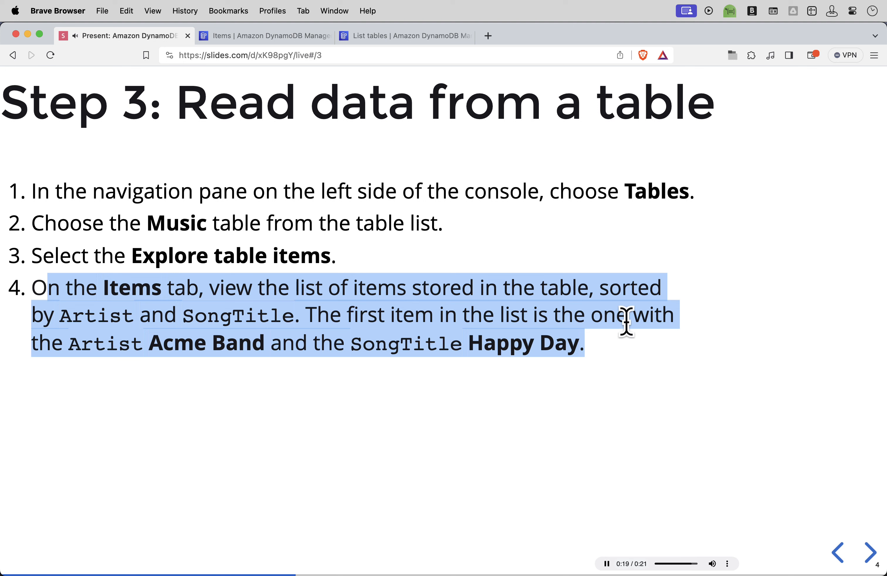
Return to the DynamoDB console, open the Music table from the table list and explore its items
click(265, 42)
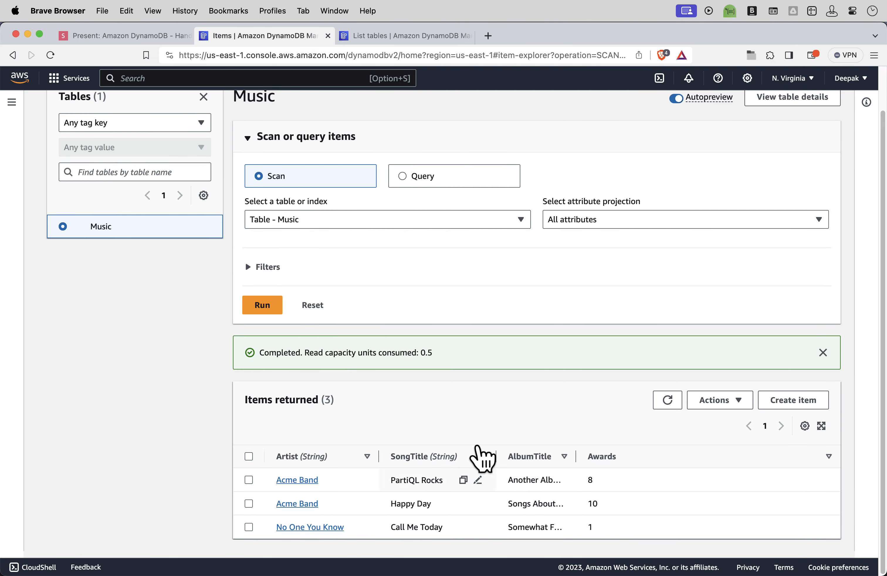
scroll(452, 382, up, 2)
click(146, 109)
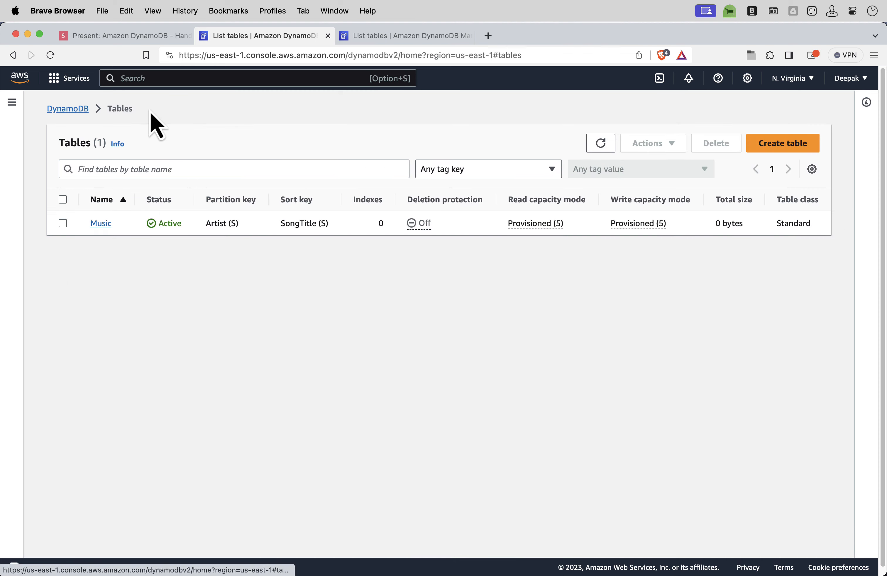
click(101, 223)
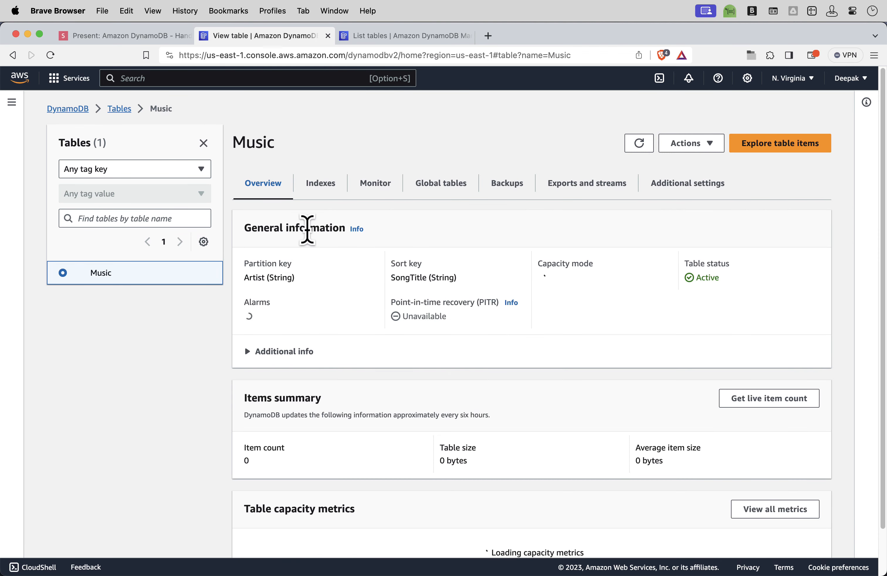
click(797, 148)
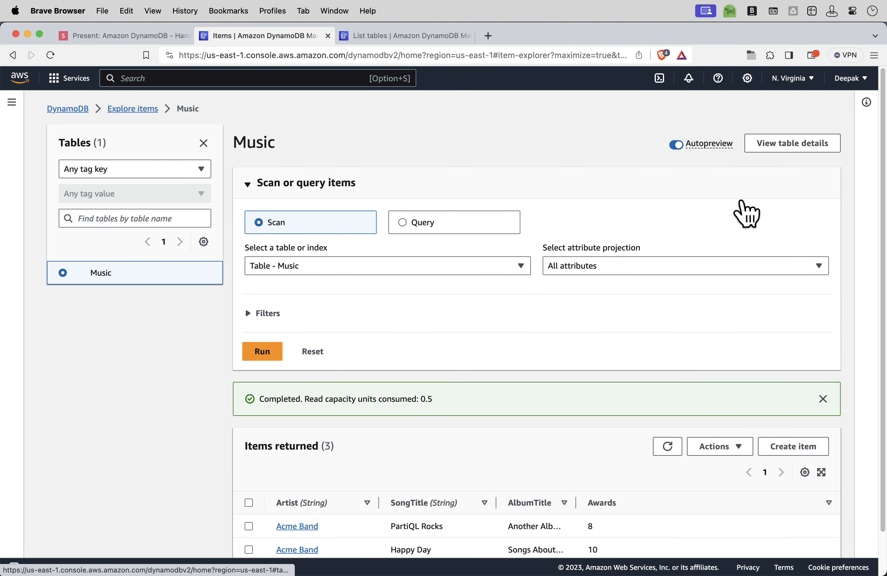
scroll(691, 275, down, 2)
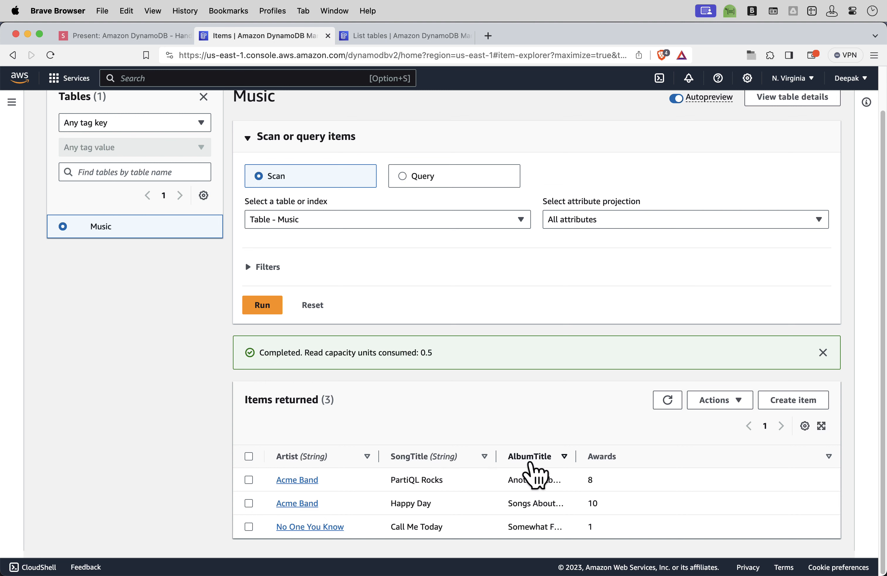
Sort the Music items by Awards in descending order and outline the sorted rows for review
click(829, 458)
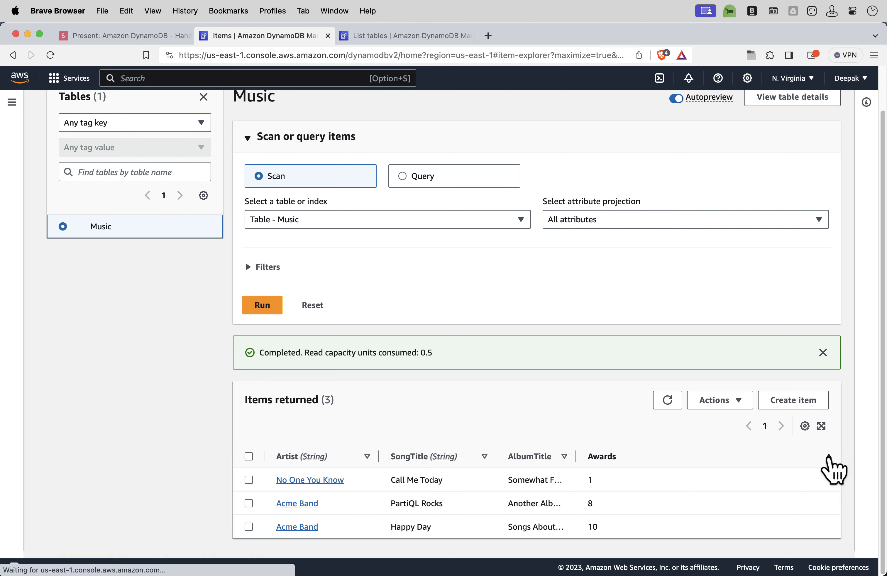
click(829, 458)
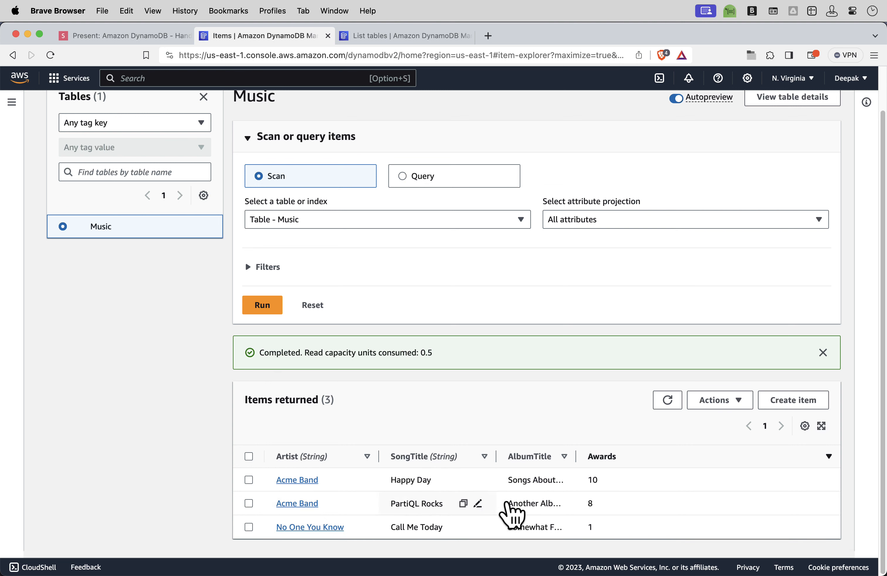
key(ctrl+a)
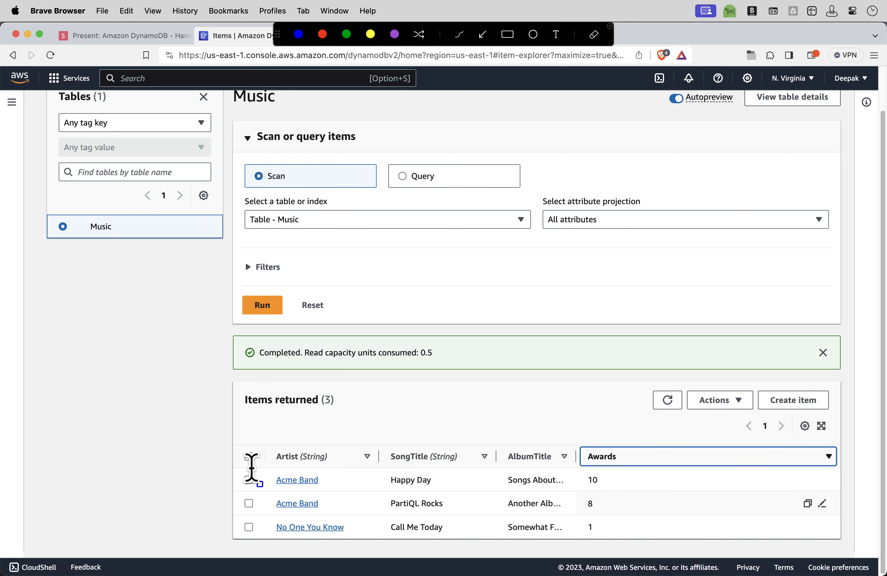
mouse_move(225, 453)
mouse_down()
mouse_move(491, 531)
mouse_move(685, 545)
mouse_up()
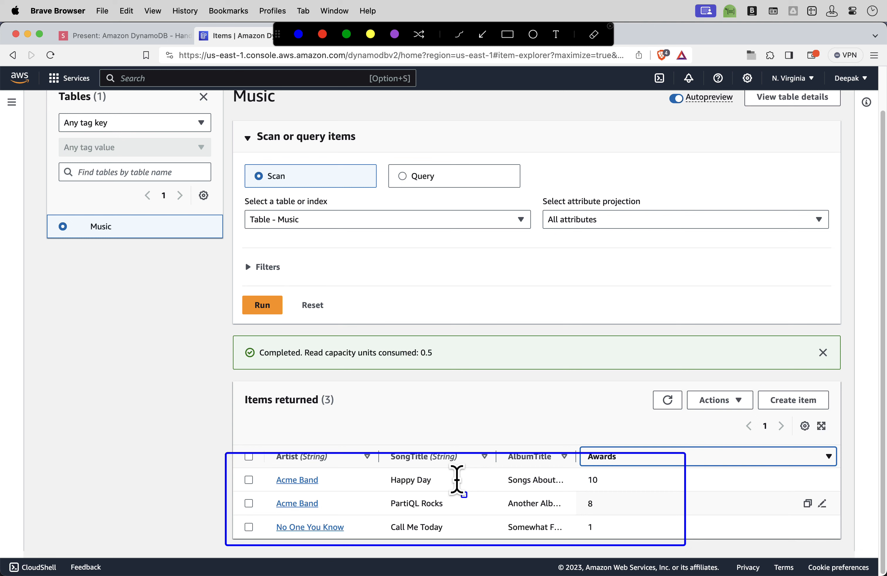
key(Escape)
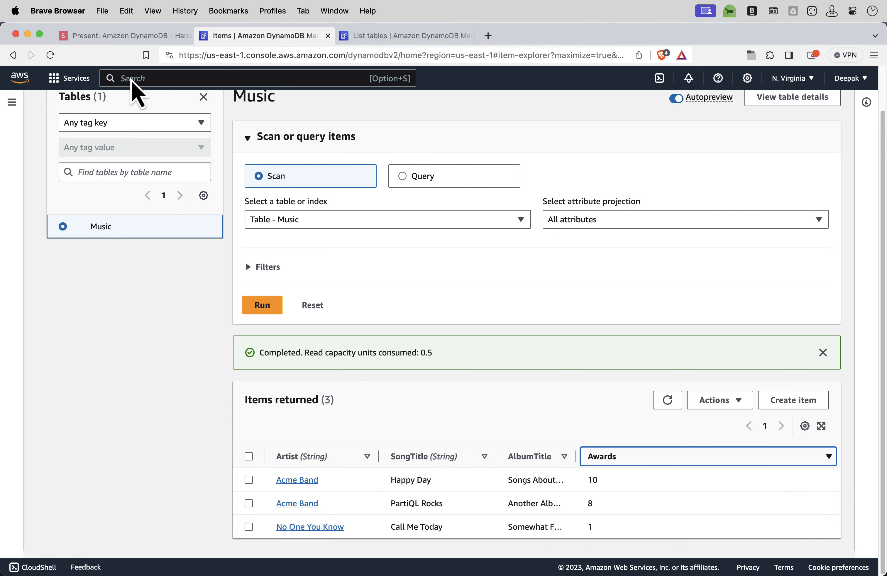
Go to the slide for Step 4: Update data in a table, play its narration and read the instructions
click(119, 39)
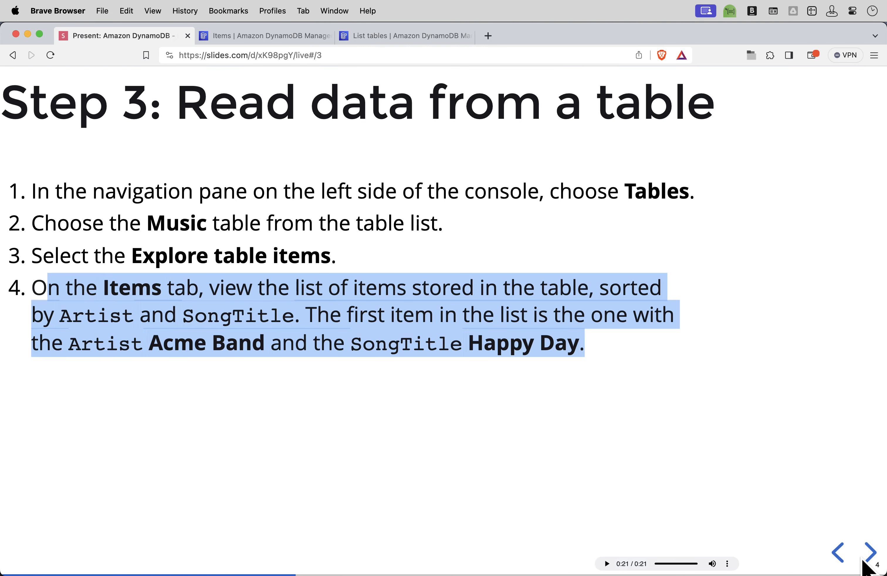
click(871, 553)
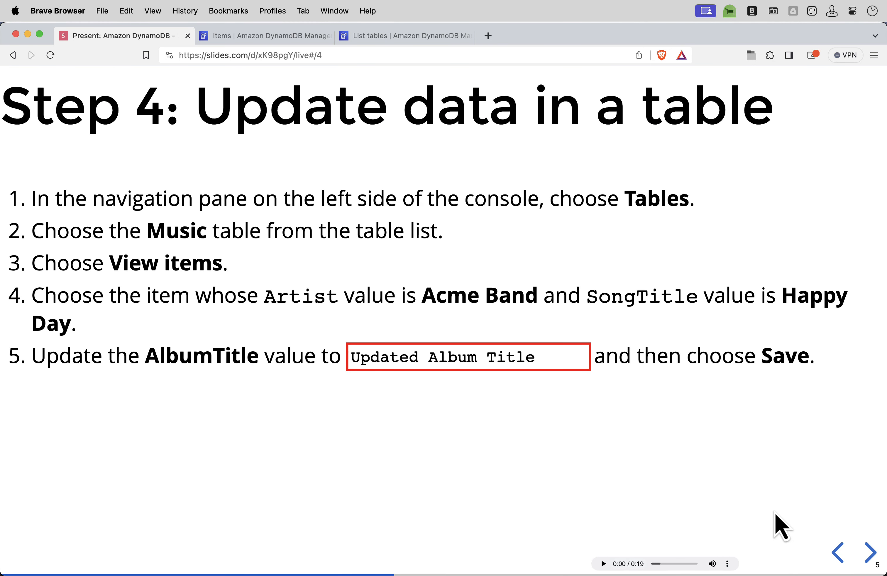
click(604, 563)
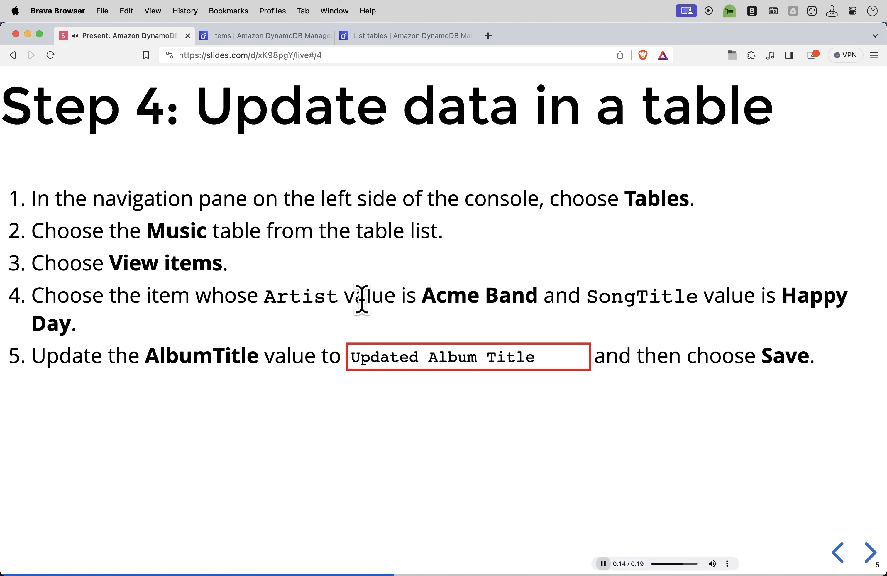
drag(269, 294, 849, 311)
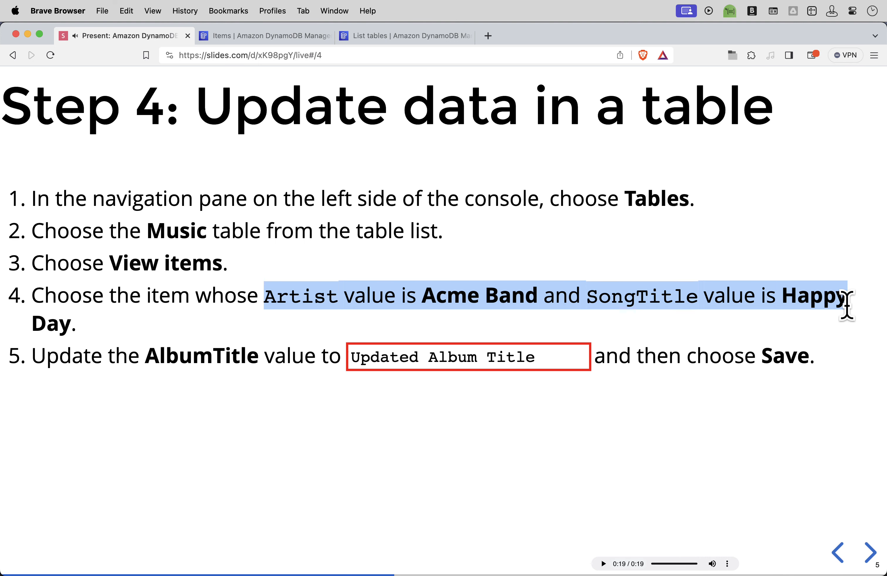
Go back to the DynamoDB console and reopen the Music table's items by way of the table list
click(259, 35)
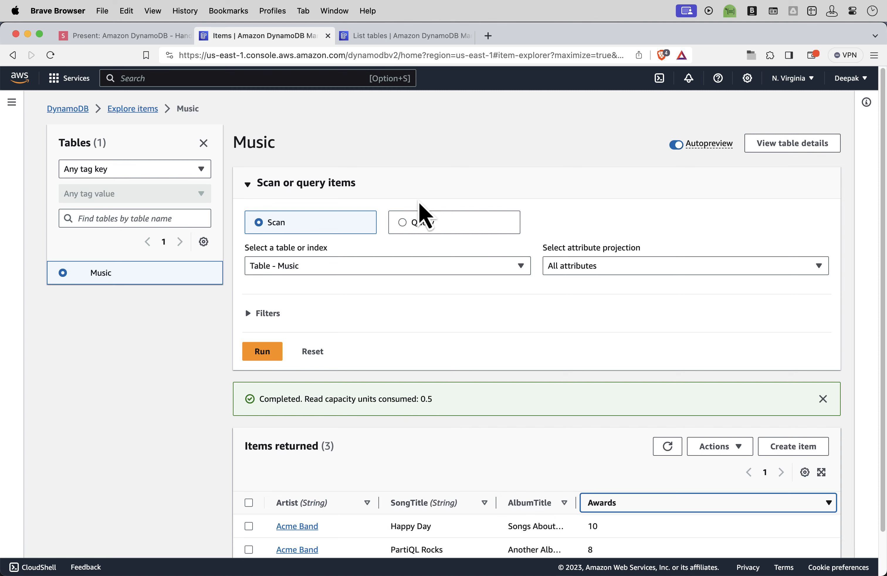
click(148, 109)
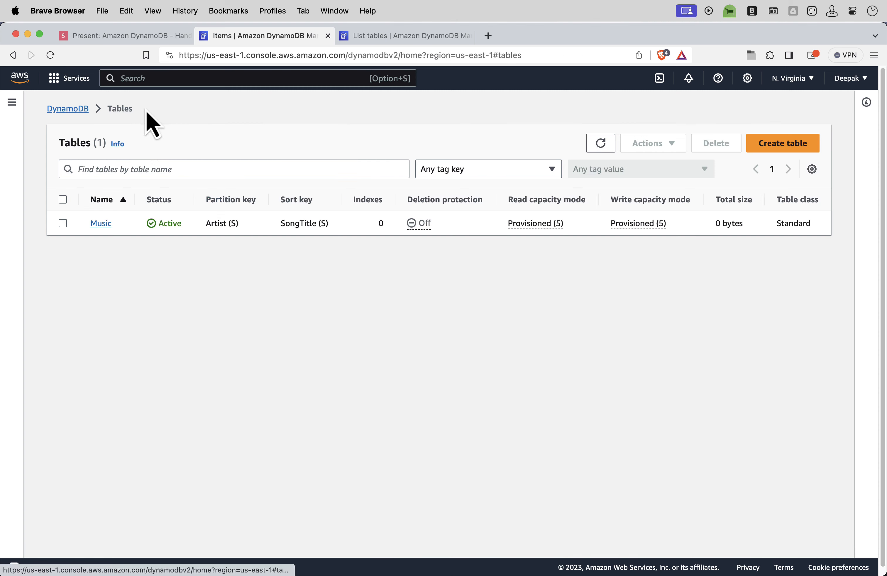
click(100, 224)
click(765, 148)
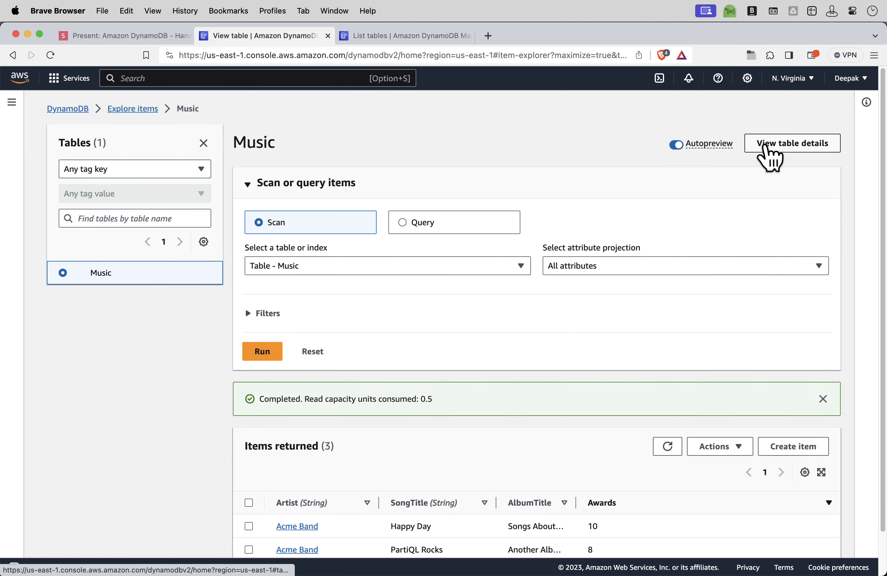
scroll(690, 262, down, 2)
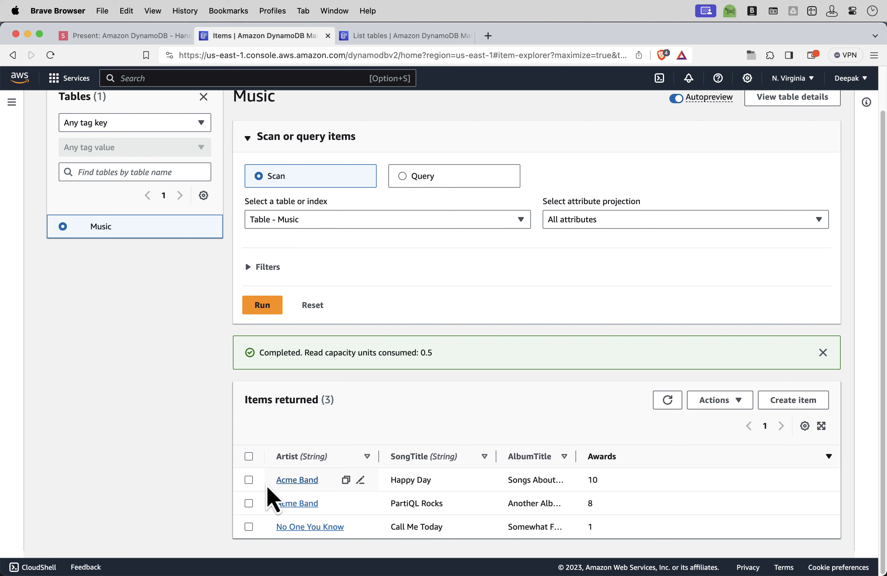
Edit the Acme Band item with the SongTitle Happy Day, setting its AlbumTitle to Updated Album Title
click(249, 481)
click(734, 402)
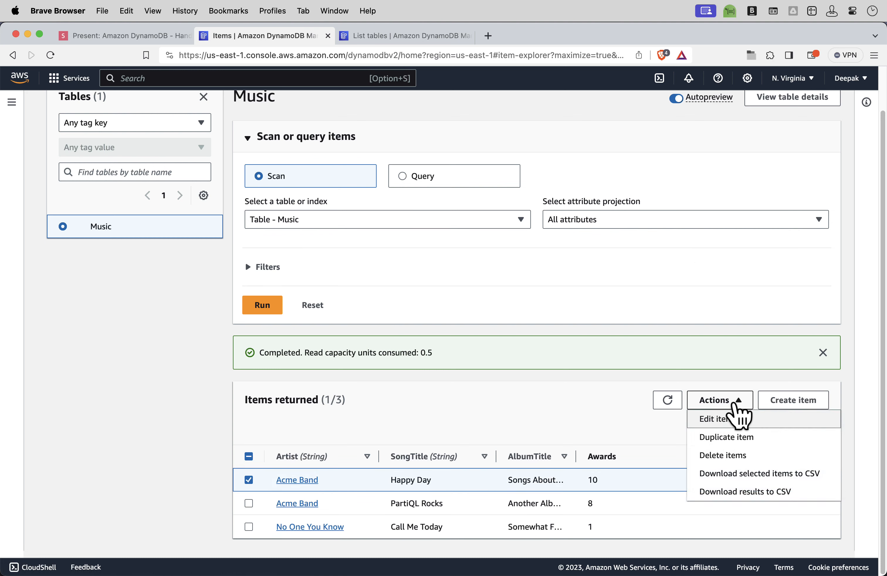
click(731, 421)
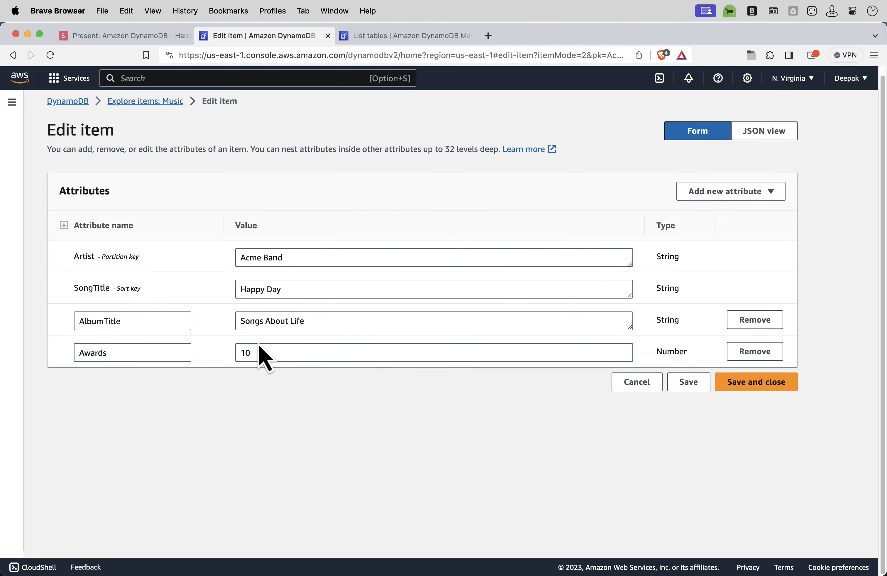
drag(332, 317, 239, 321)
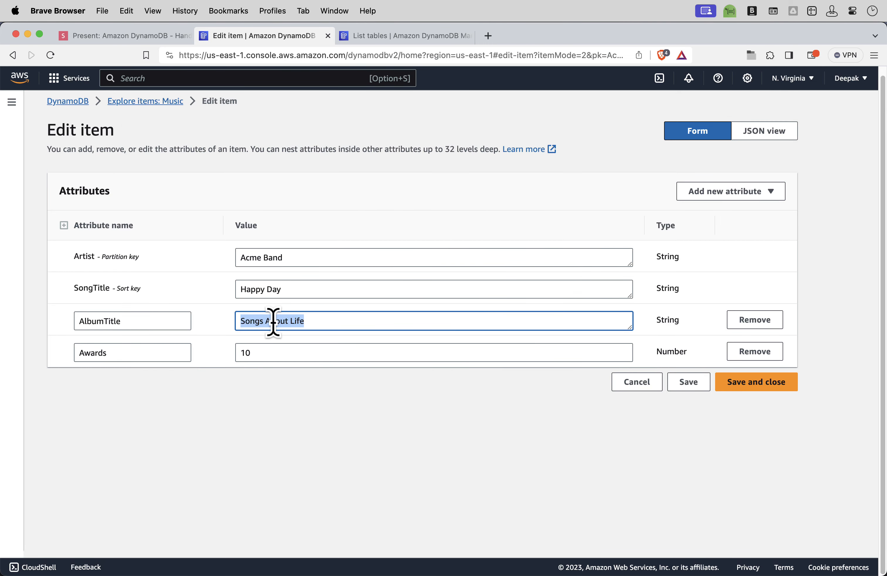
key(super+shift+v)
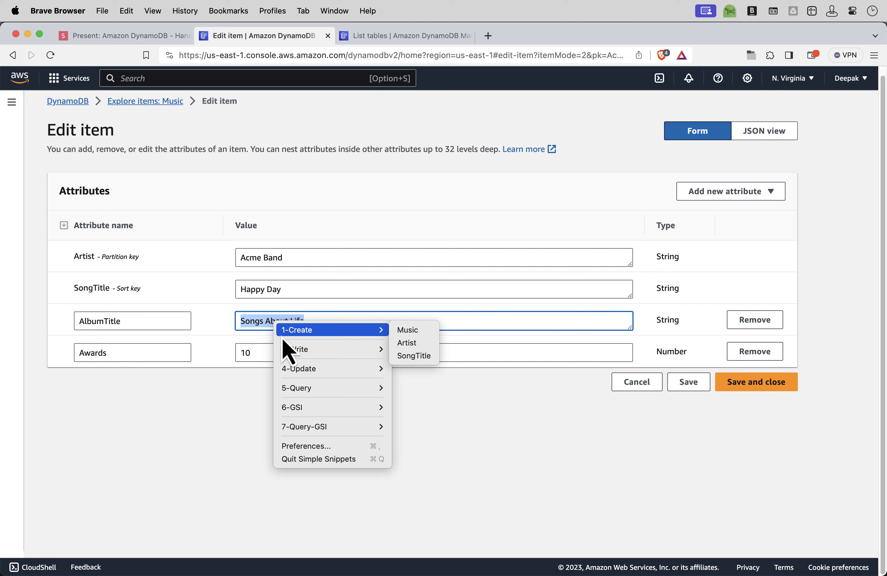
mouse_move(291, 370)
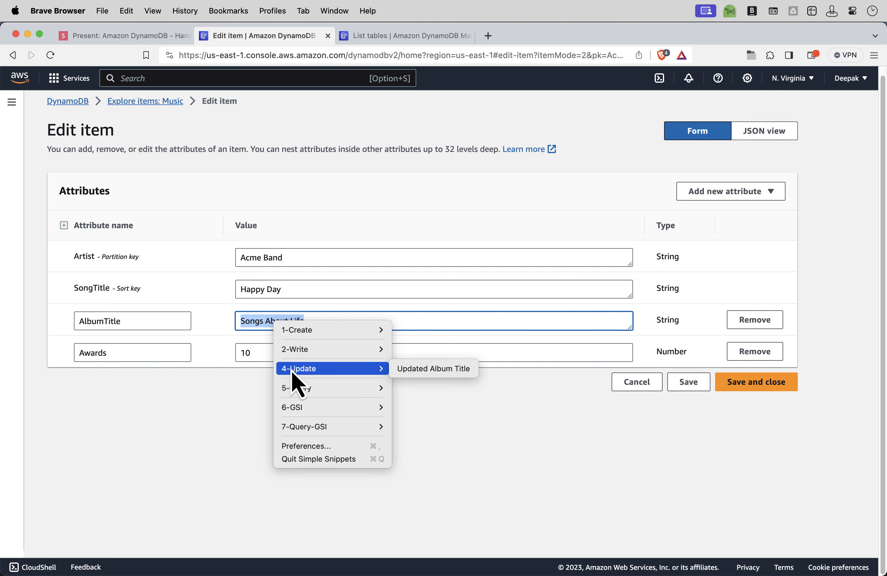
click(425, 371)
Check the edit against the Step 4 slide, then save and close the Happy Day item
click(145, 32)
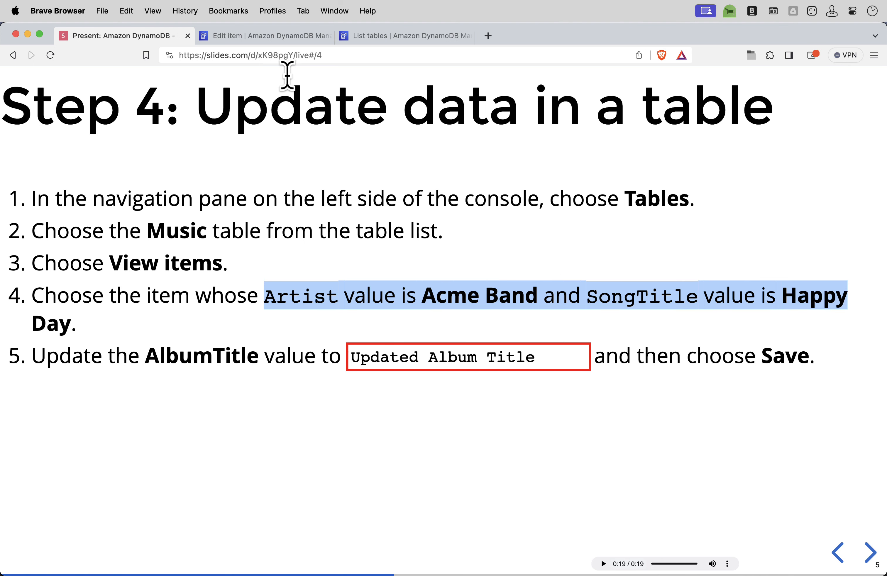
click(266, 38)
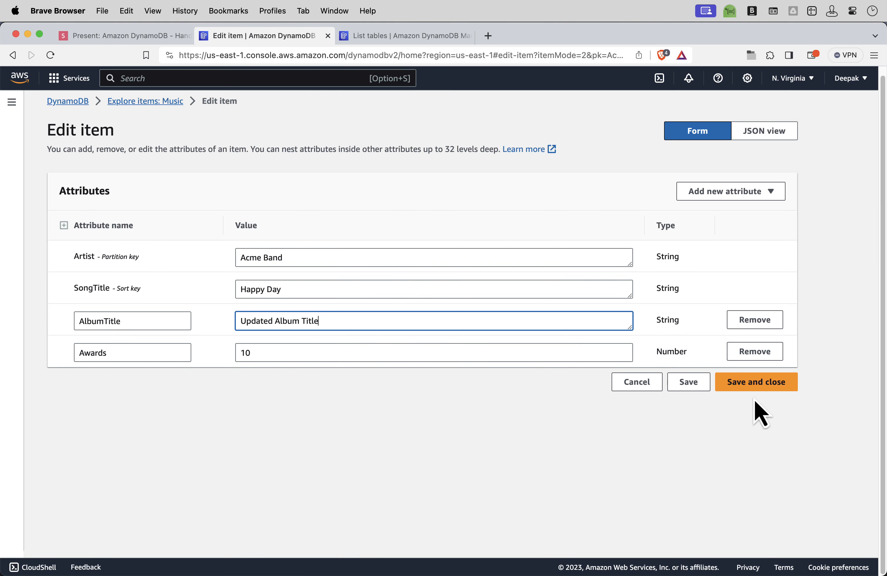
click(752, 384)
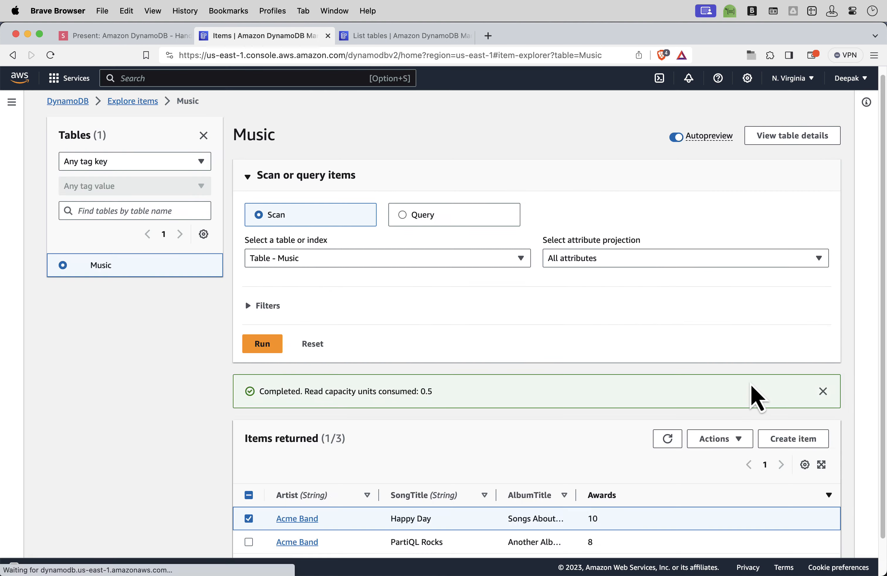
scroll(753, 389, down, 2)
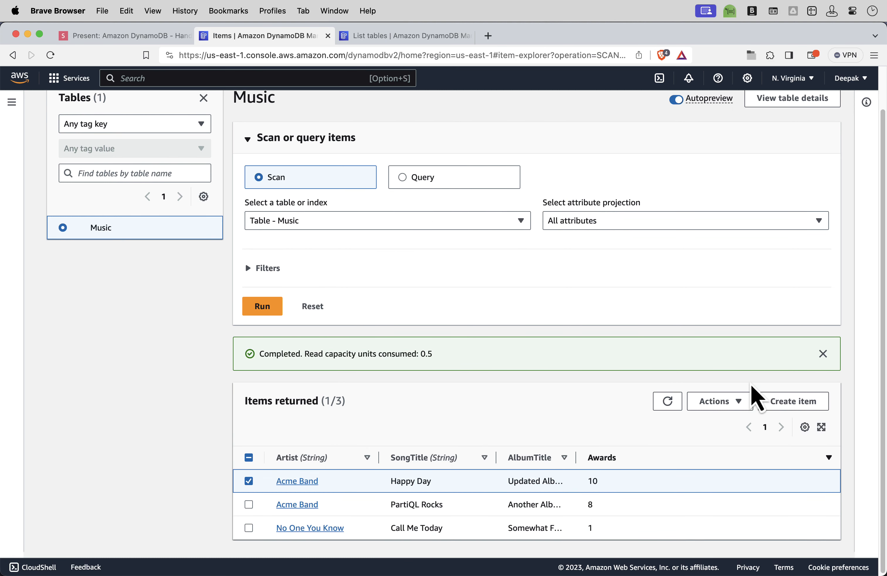
Outline the returned Music items with a rectangle, then clear it and widen the AlbumTitle column to read the full titles
key(ctrl+a)
drag(211, 429, 673, 547)
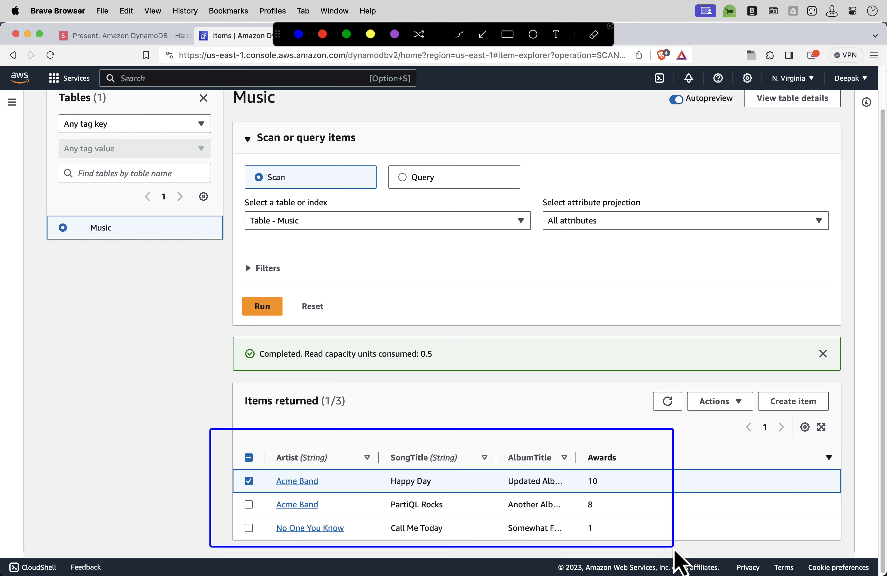
key(ctrl+a)
drag(576, 458, 701, 457)
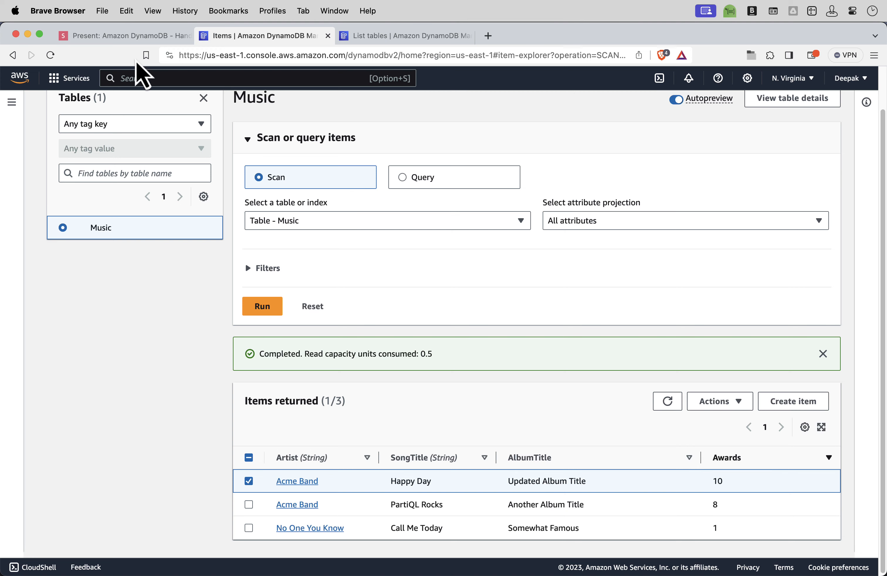
Go to the slide for Step 5: Query data in a table and follow its narrated instructions
click(136, 36)
click(871, 552)
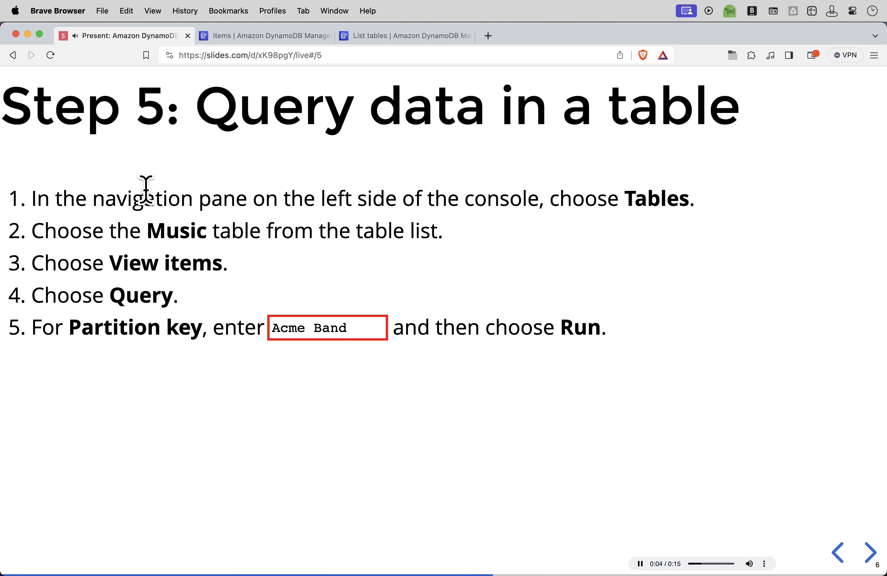
drag(145, 197, 697, 200)
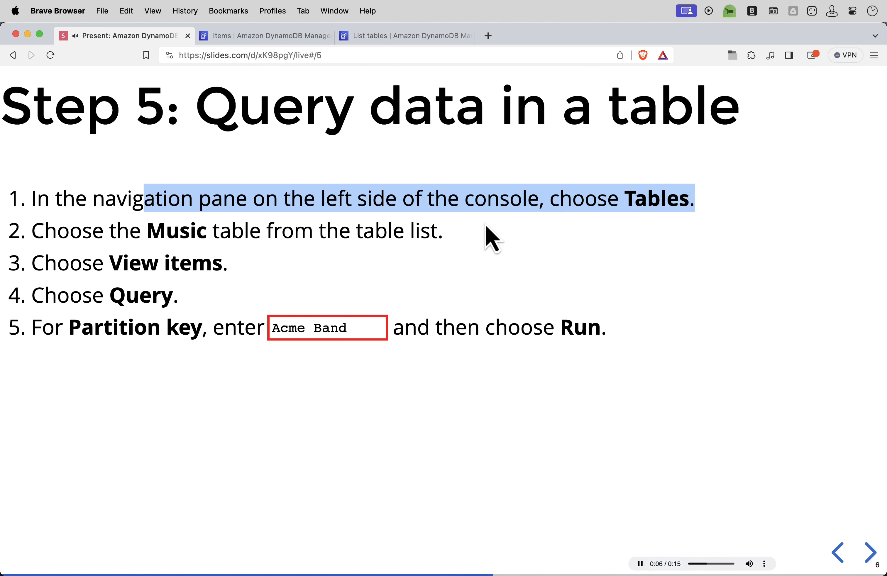
drag(70, 230, 476, 249)
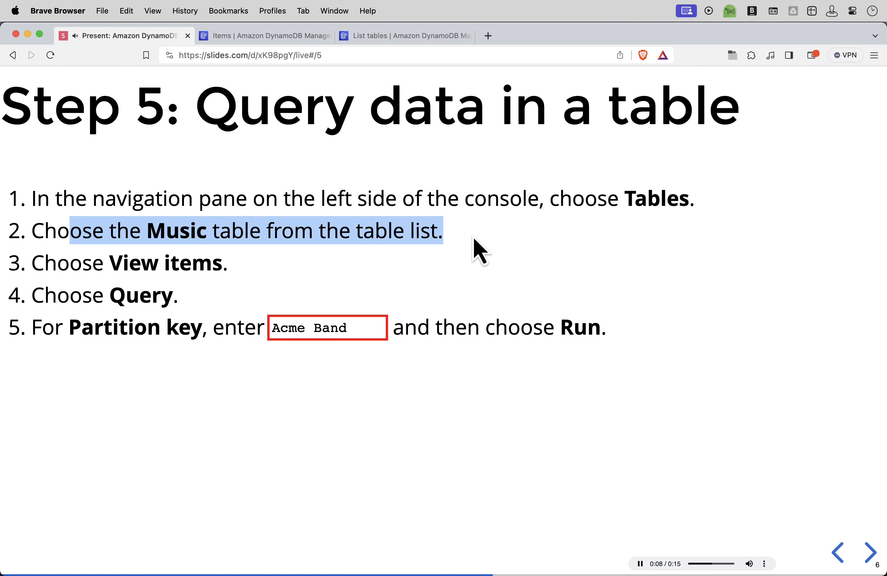
drag(69, 263, 234, 279)
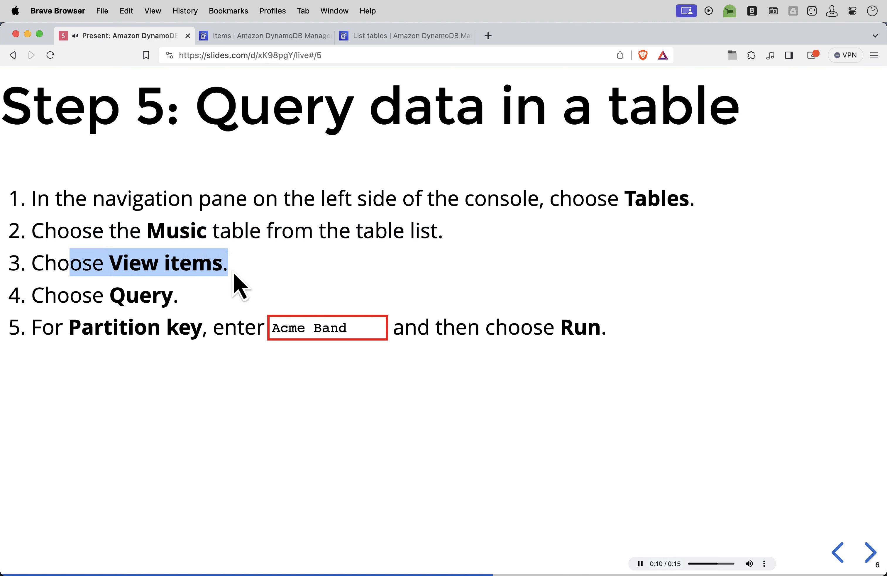
drag(45, 296, 173, 296)
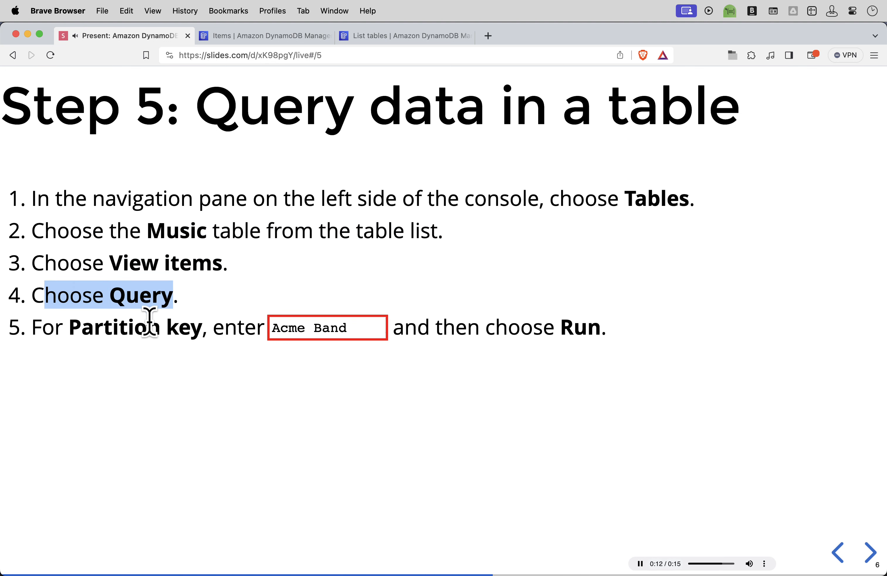
click(83, 329)
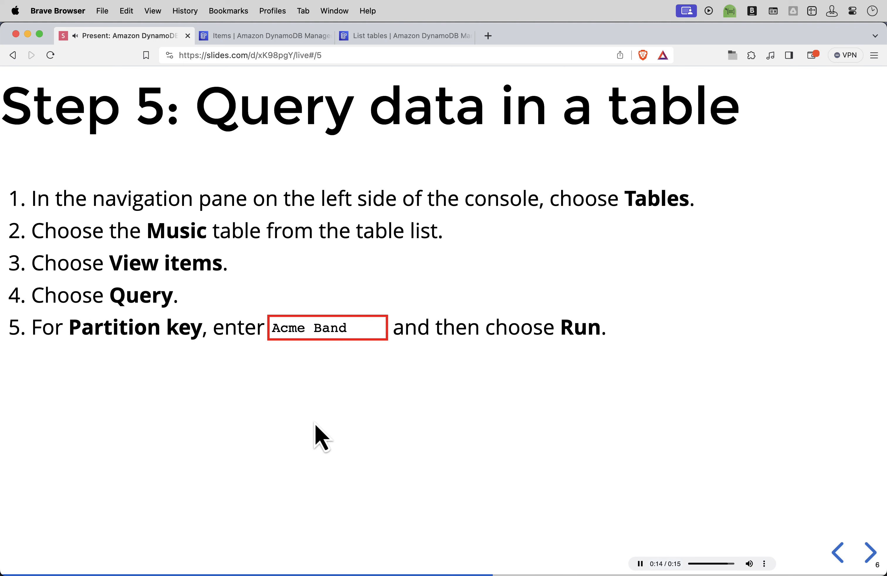
mouse_move(377, 333)
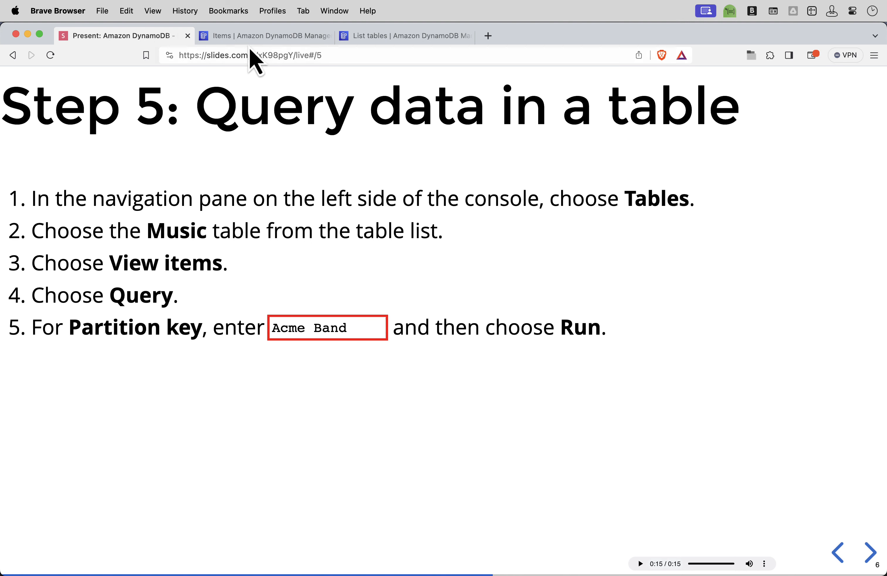
Return to the DynamoDB console and reopen the Music table's items by way of the table list
click(254, 38)
scroll(337, 161, up, 2)
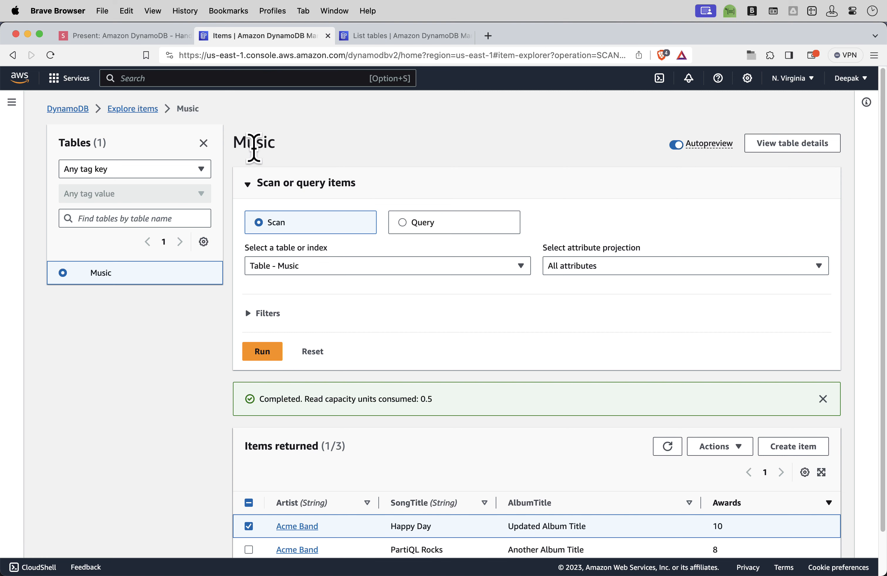
click(138, 109)
click(103, 223)
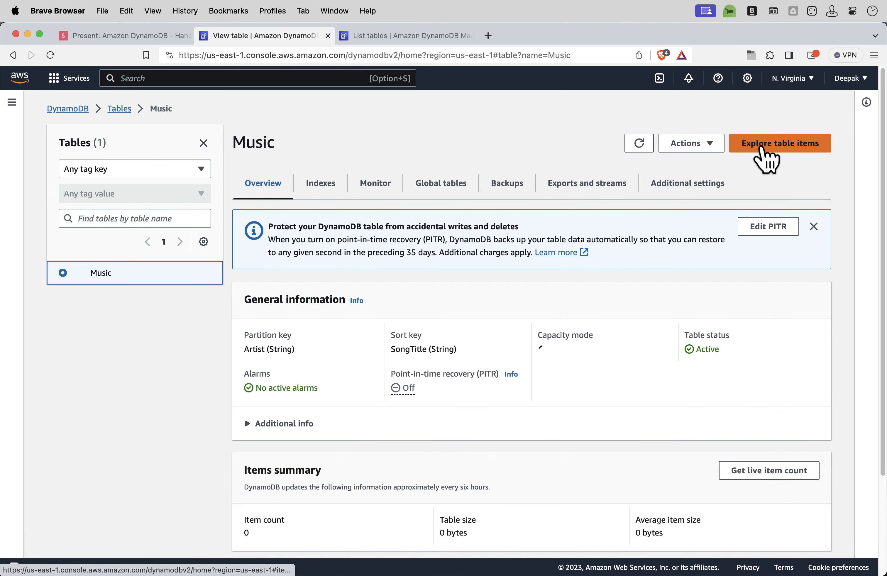
click(762, 150)
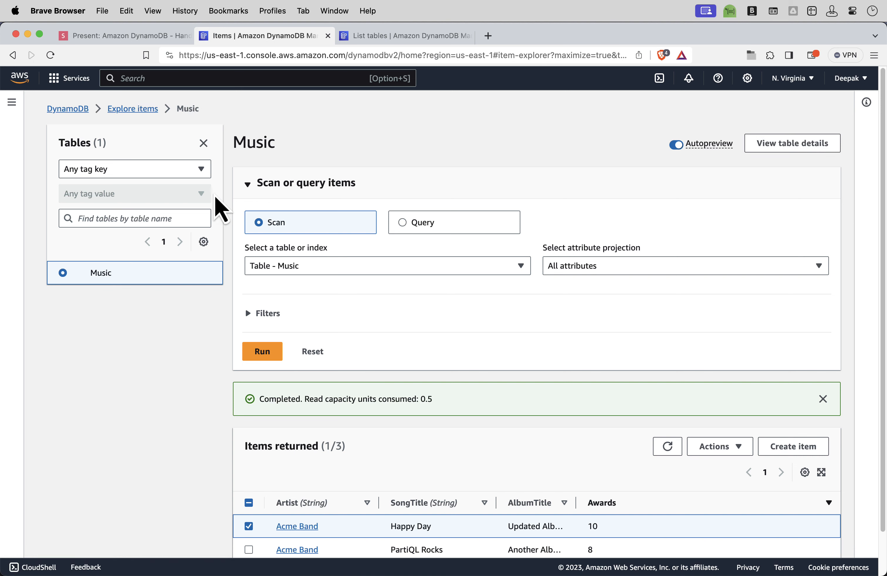
Collapse the table list and run a query on the Music table with the Artist partition key Acme Band
click(204, 143)
click(258, 230)
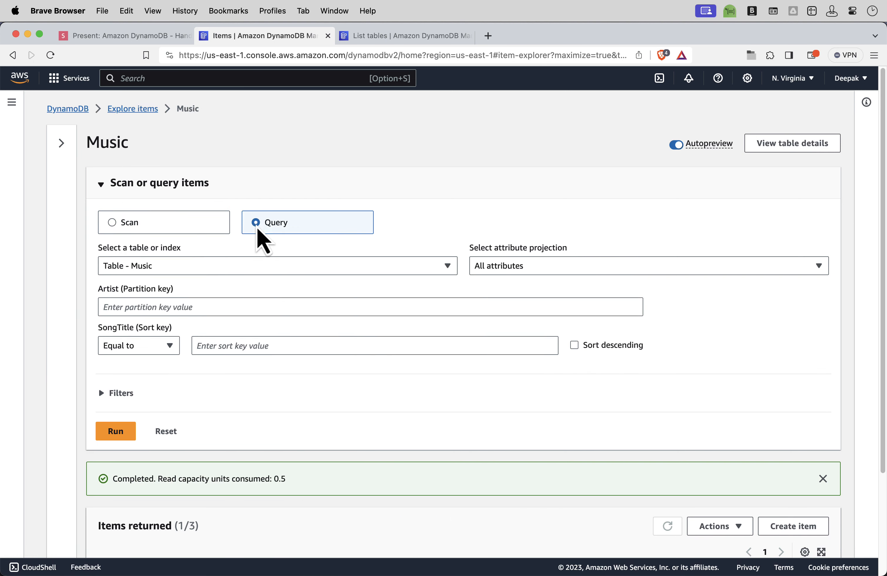
click(205, 306)
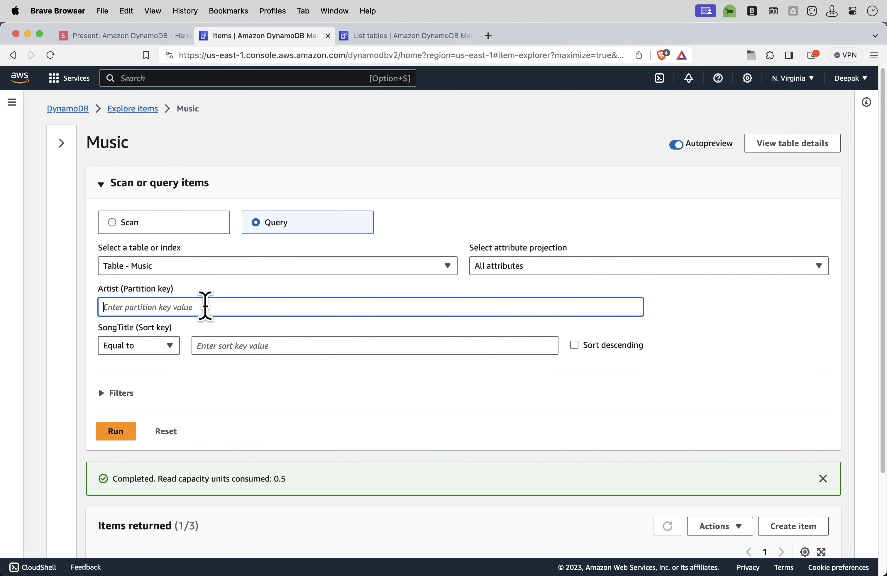
text(Acme Band)
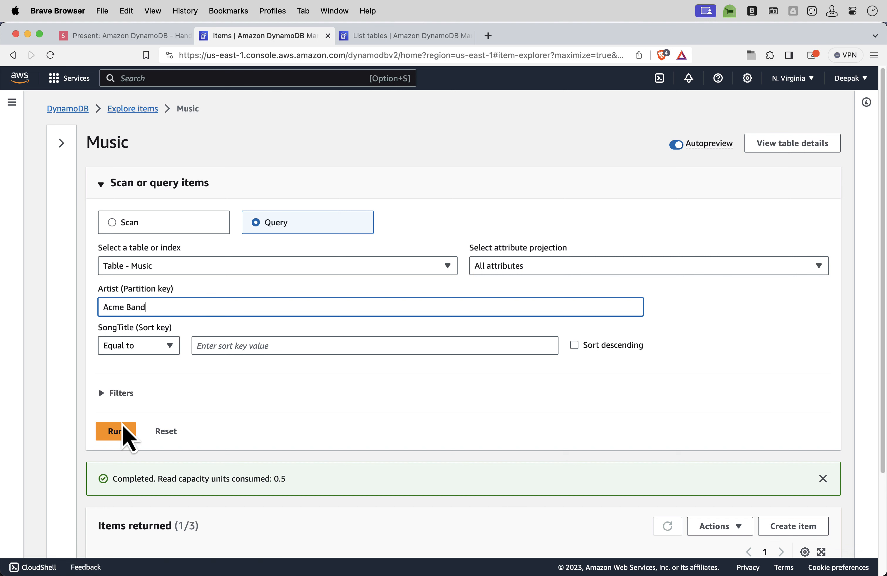
click(117, 434)
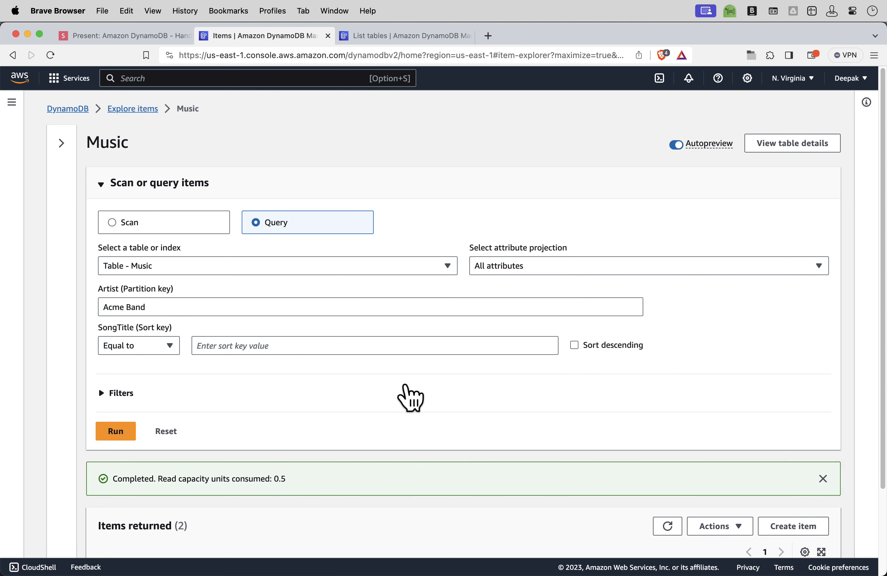
Widen the Artist, SongTitle and AlbumTitle columns of the query results and examine the returned items, outlining them temporarily with a rectangle
scroll(409, 396, down, 3)
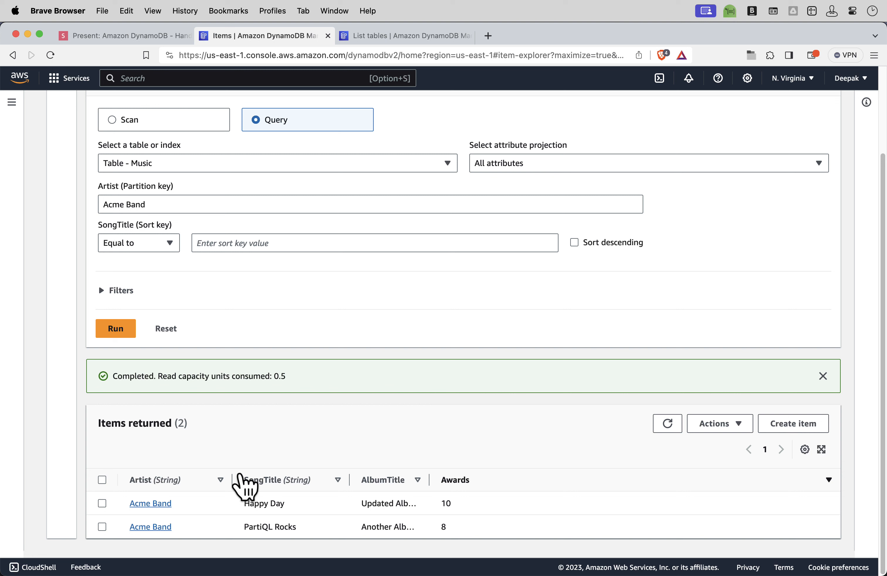
drag(234, 479, 286, 479)
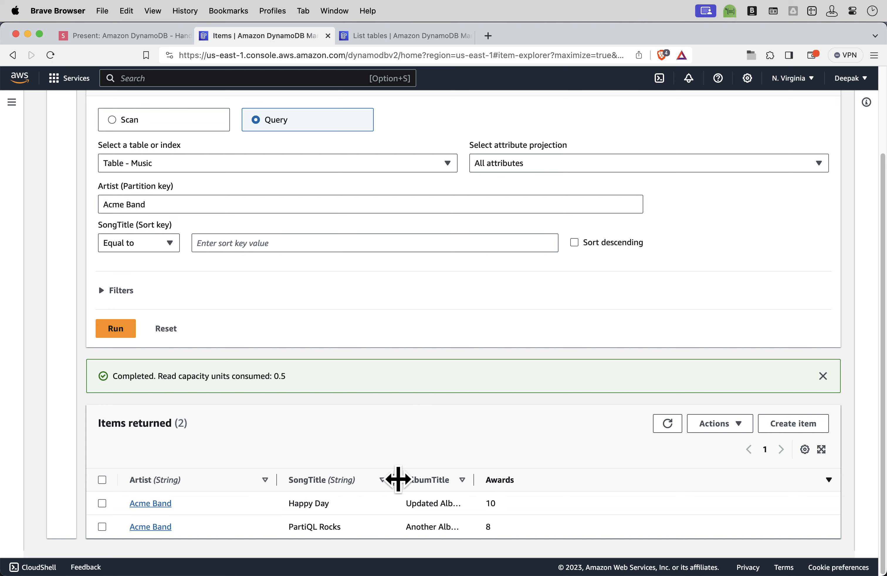
drag(398, 480, 453, 476)
drag(531, 480, 666, 472)
key(ctrl+a)
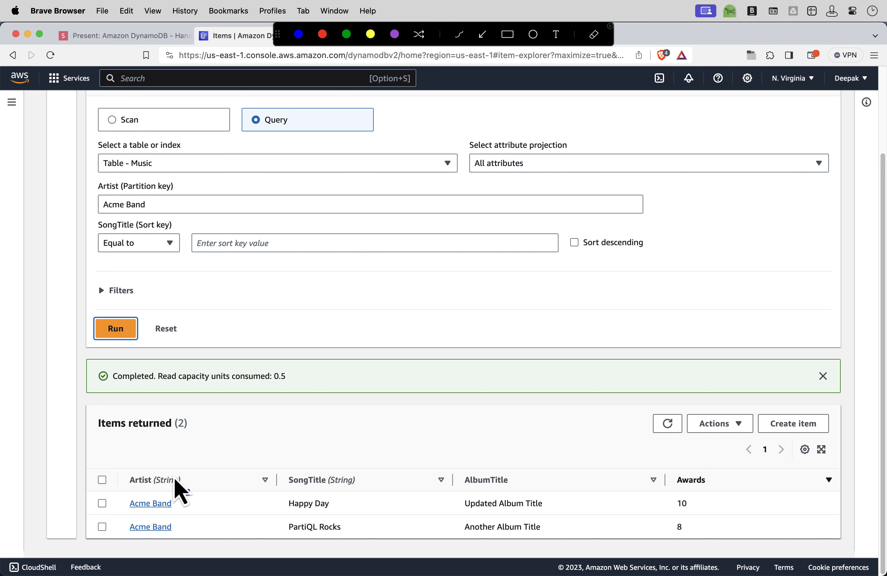
mouse_move(87, 451)
mouse_down()
mouse_move(328, 522)
mouse_move(737, 546)
mouse_up()
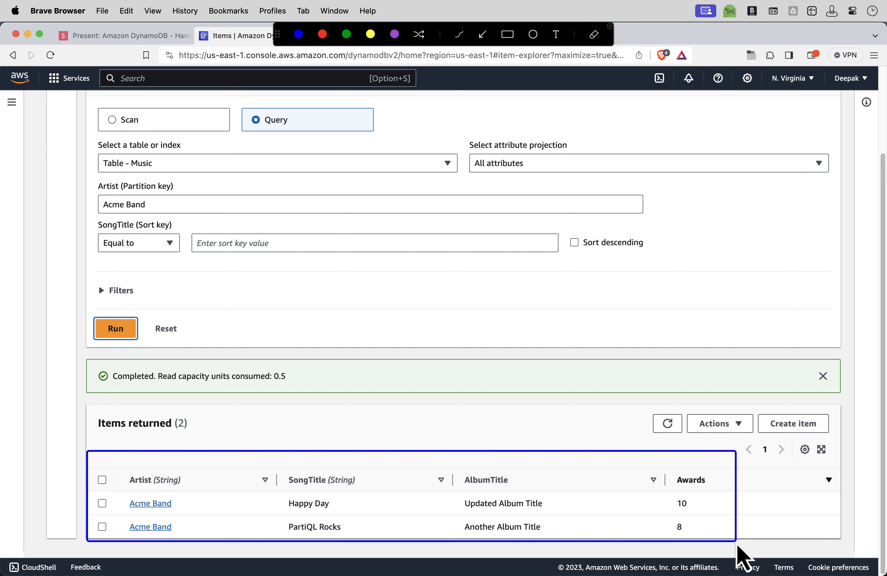
key(Escape)
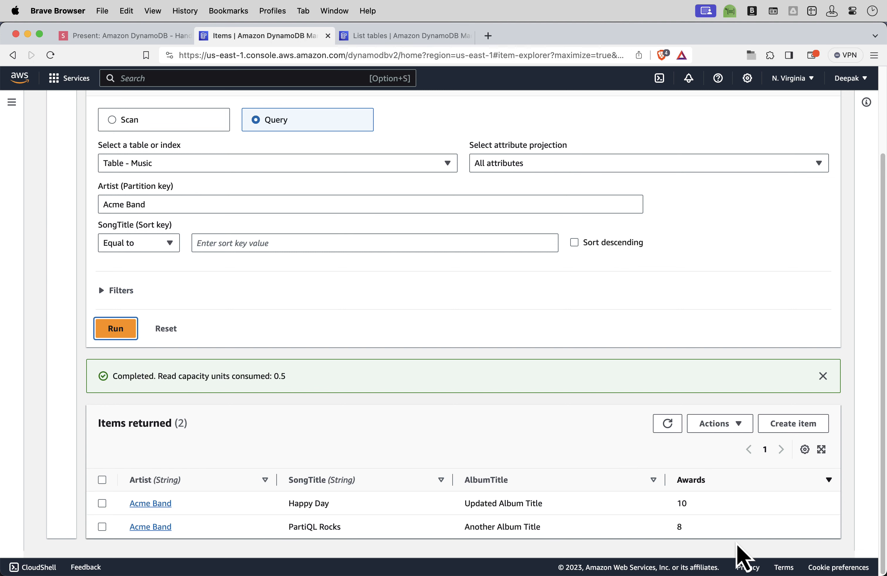
Go to the slide for Step 6: Create a global secondary index and follow its narrated instructions
click(146, 35)
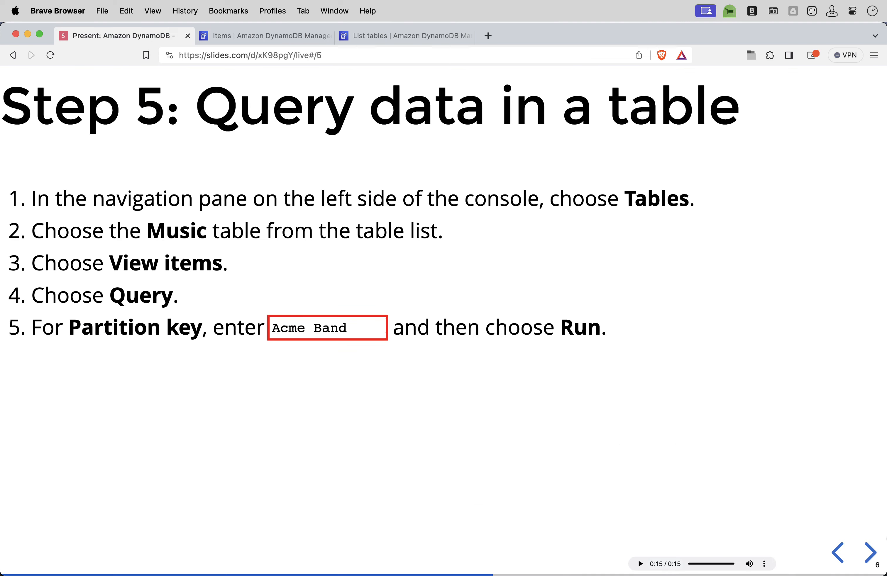
click(870, 559)
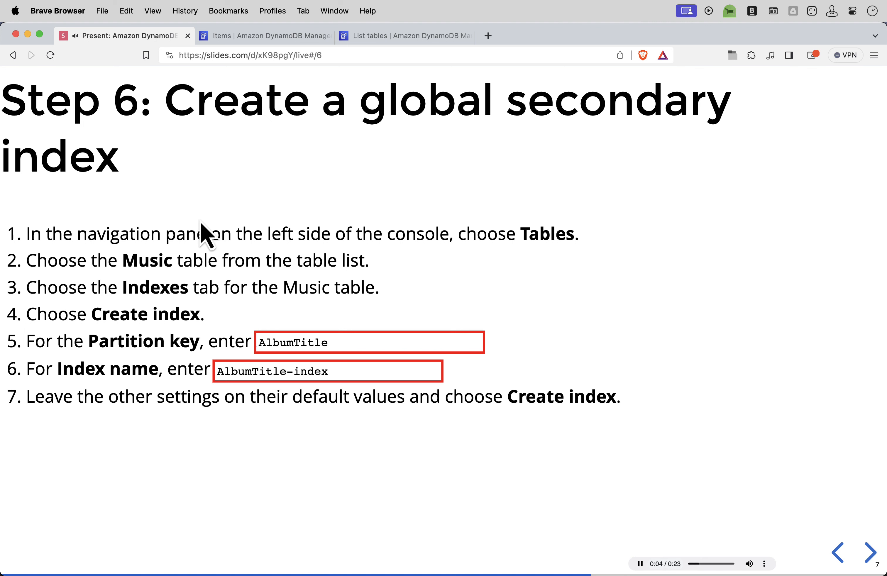
drag(512, 244, 568, 228)
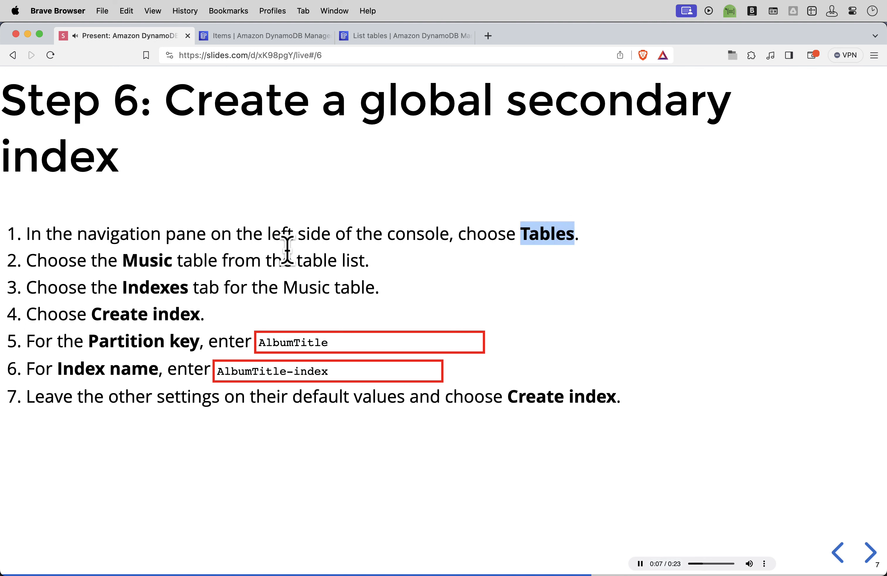
click(151, 259)
double_click(151, 258)
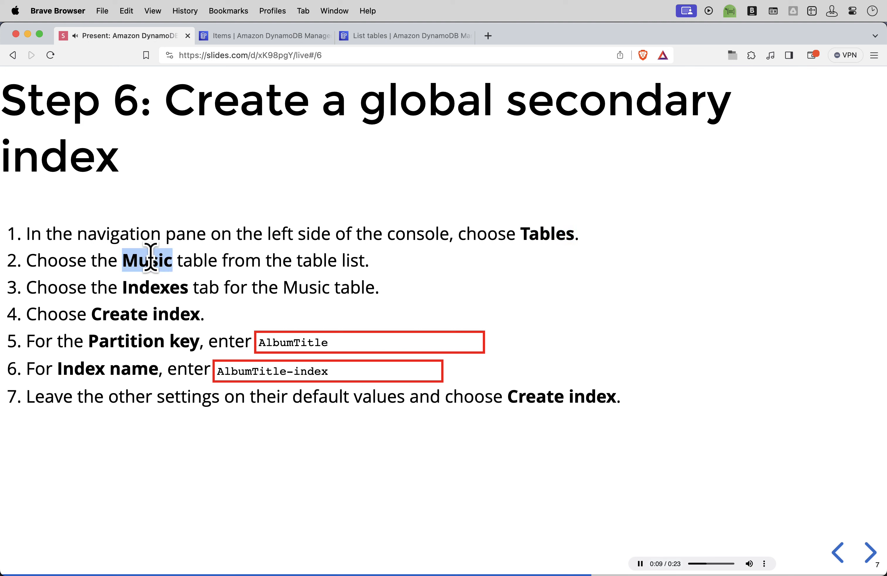
double_click(158, 288)
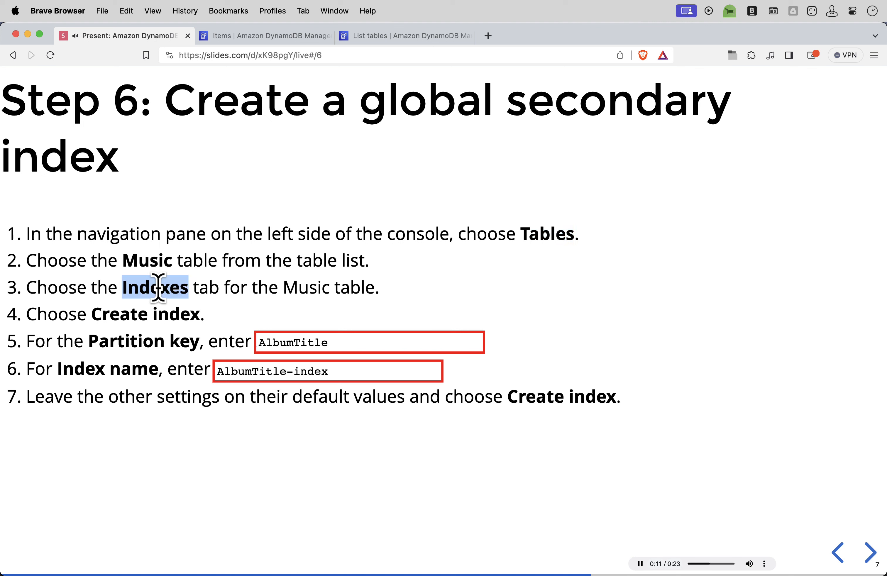
drag(88, 315, 202, 318)
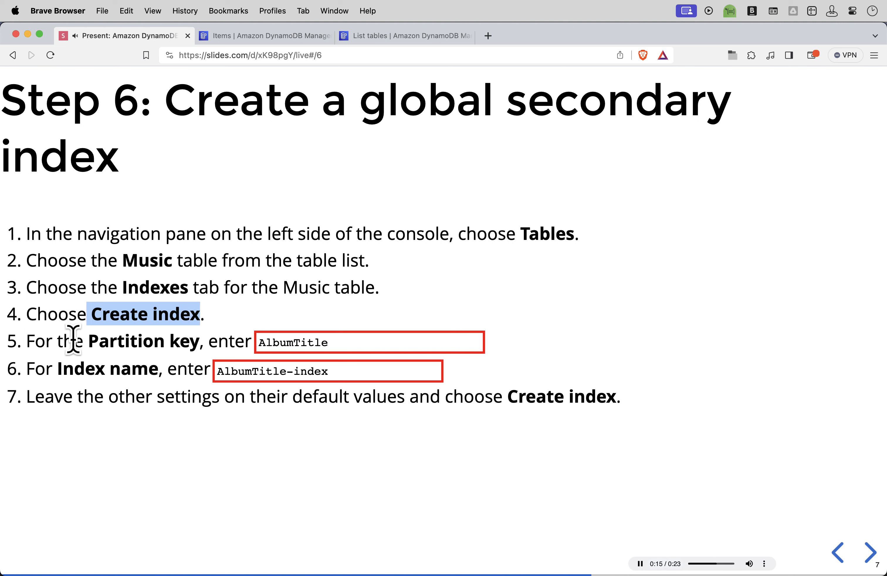
drag(74, 342, 237, 343)
drag(74, 369, 187, 369)
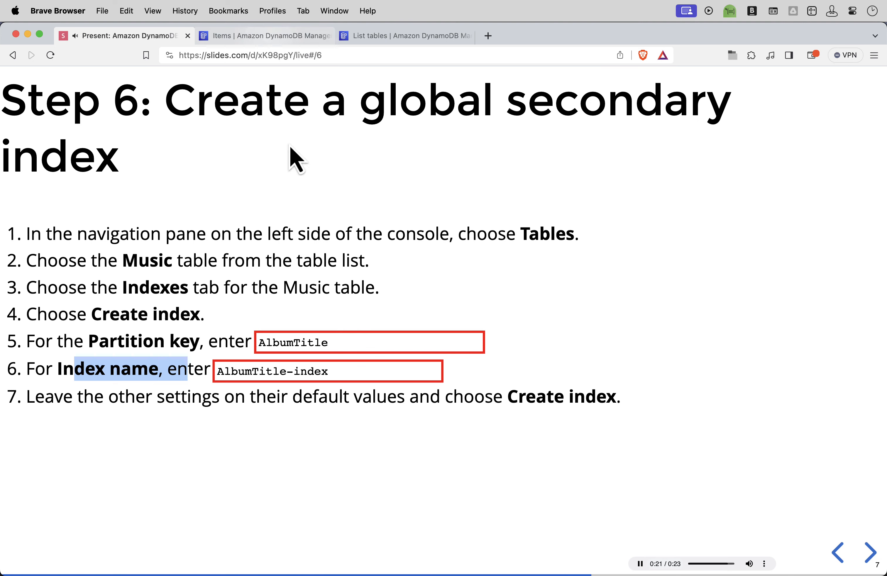
click(307, 217)
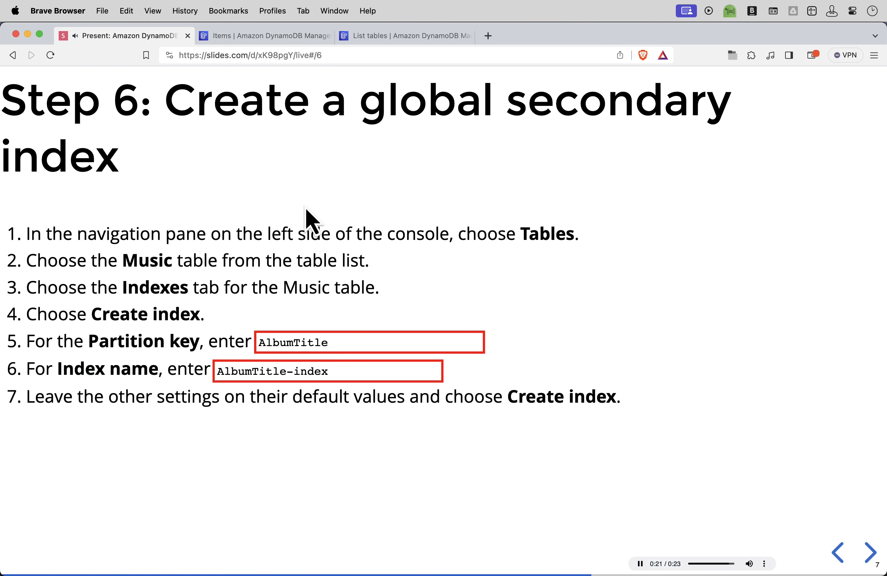
Return to the DynamoDB console, open the Music table's indexes from the table list and start creating a global secondary index
click(250, 40)
scroll(417, 287, up, 3)
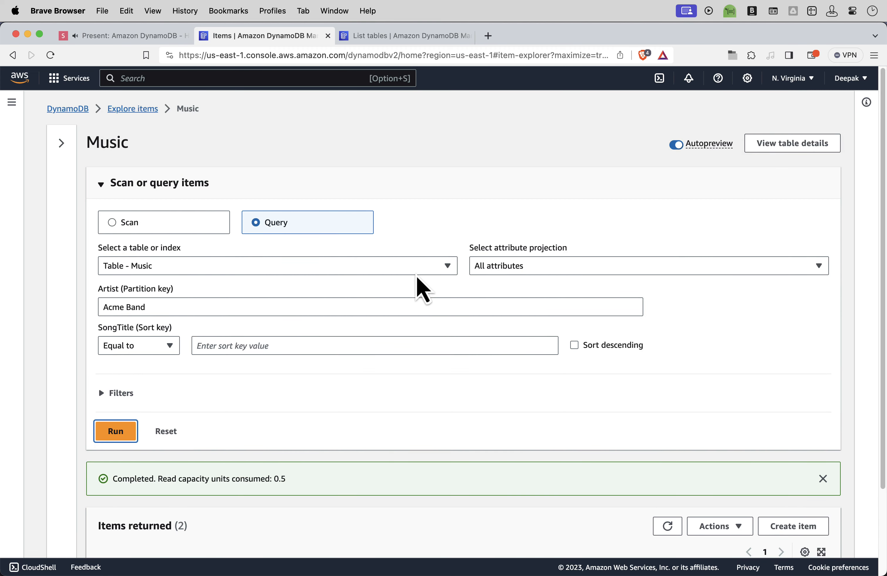
click(145, 109)
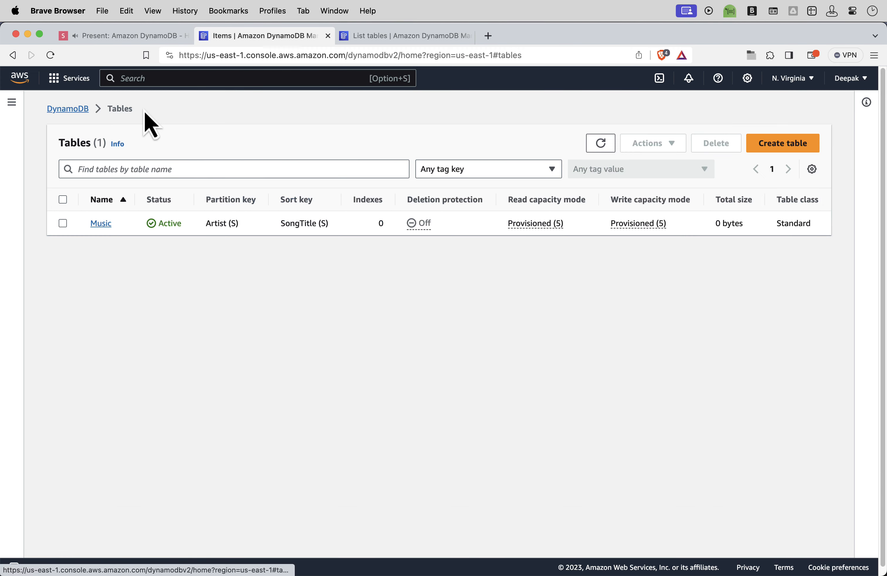
click(106, 225)
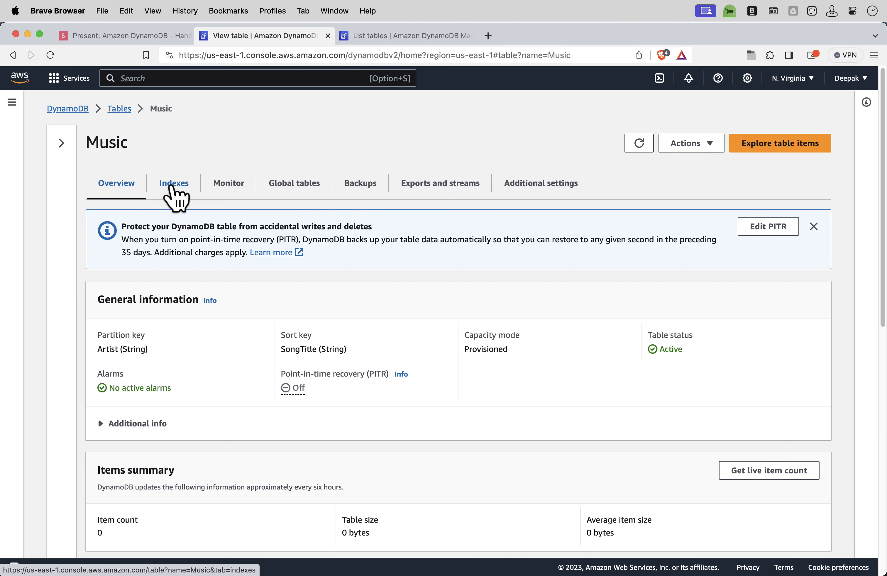
click(173, 185)
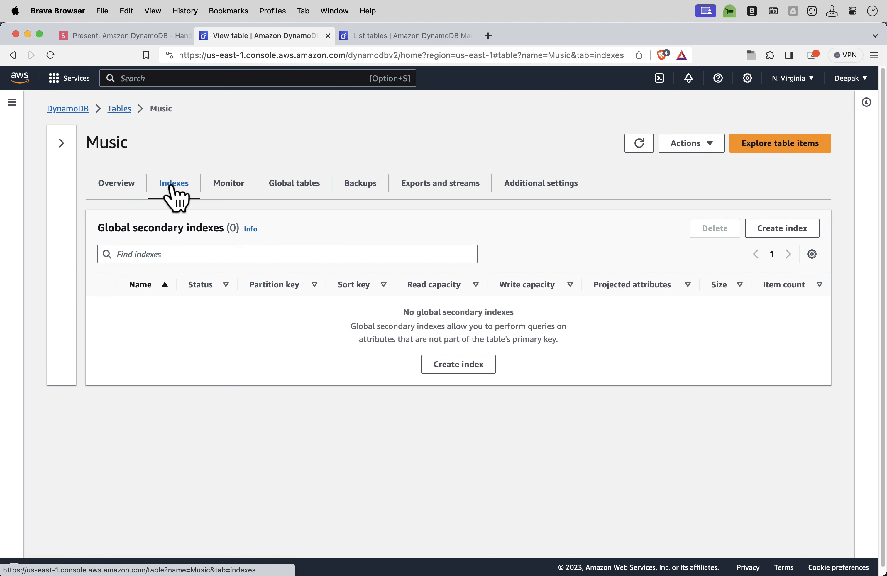
click(456, 366)
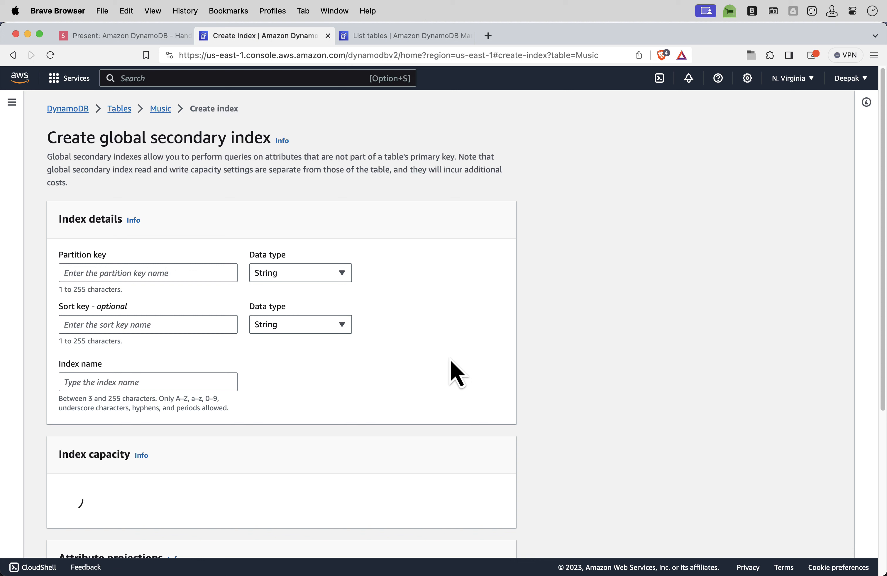
Fill in the index details from the 6-GSI snippets with partition key AlbumTitle and index name AlbumTitle-index
click(102, 273)
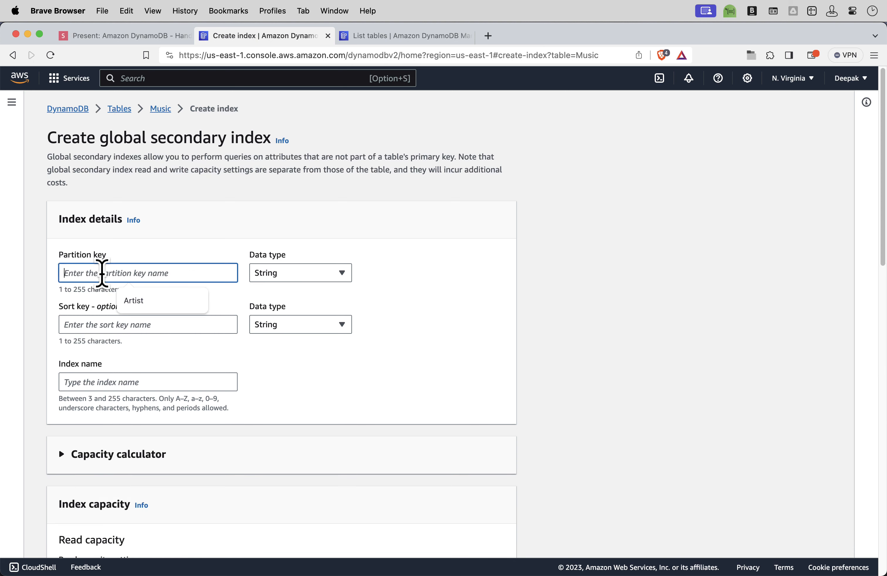
key(shift+super+v)
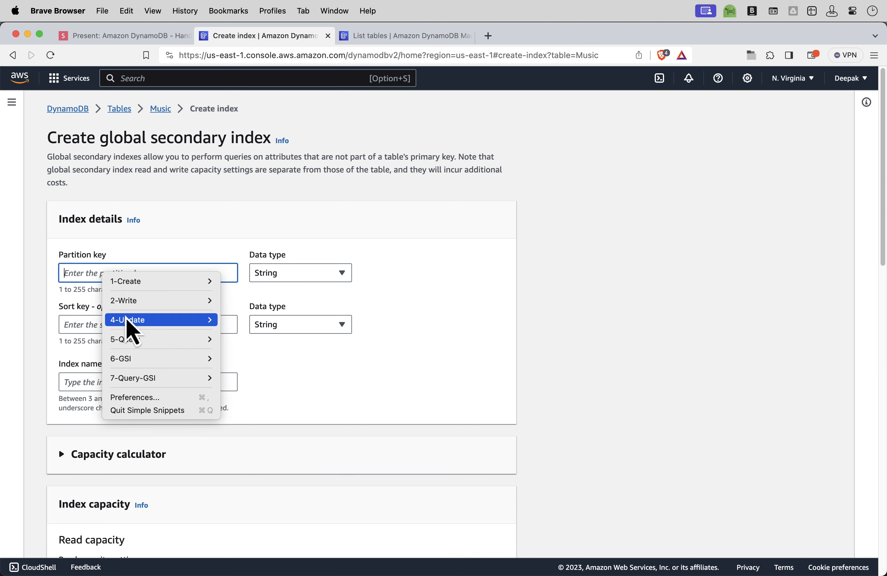
mouse_move(130, 359)
click(236, 361)
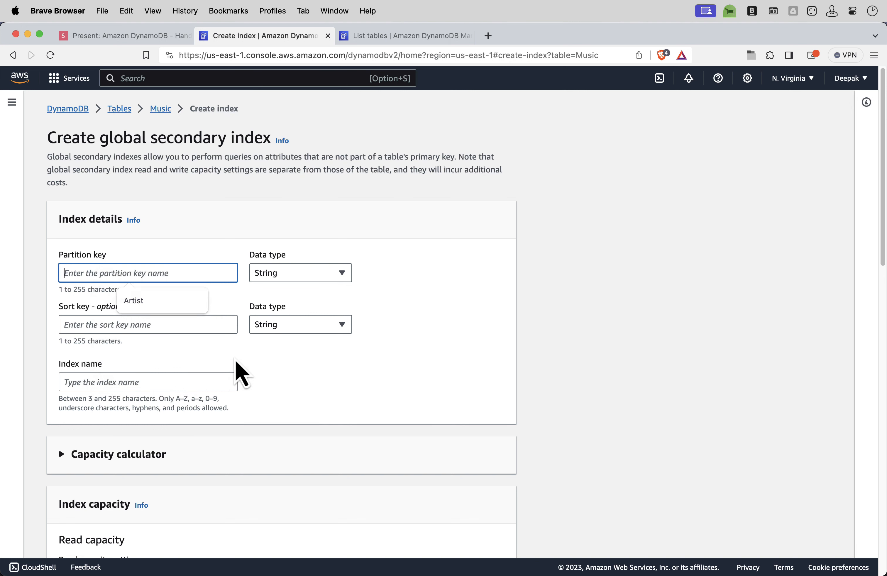
click(62, 383)
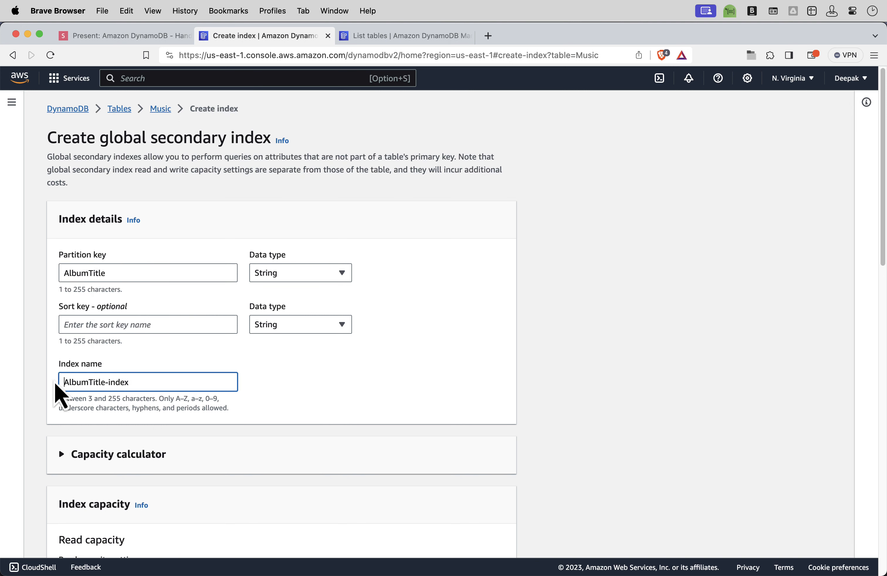
Outline the partition key and index name fields temporarily with rectangles, and remove the stray 1 from the index name
text(1)
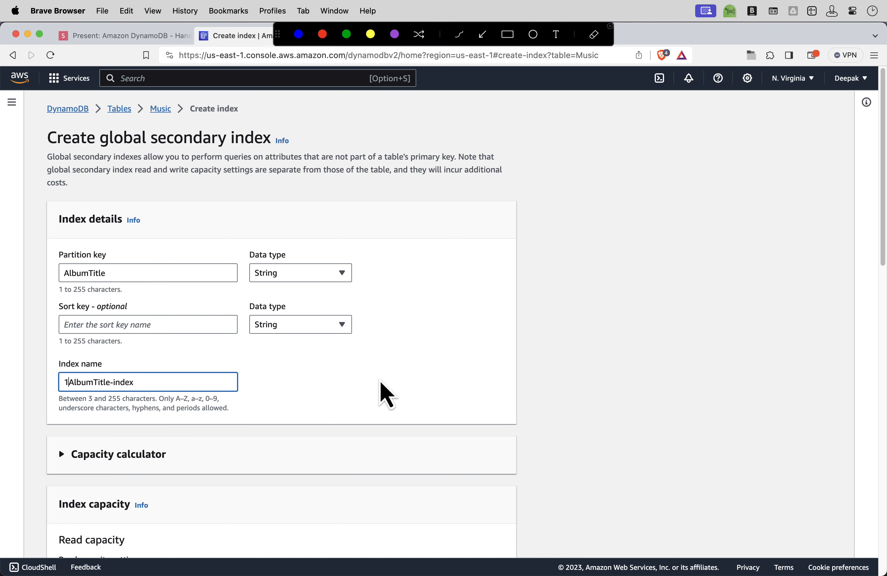
drag(51, 241, 260, 292)
mouse_move(42, 350)
mouse_down()
mouse_move(255, 415)
mouse_move(299, 417)
mouse_up()
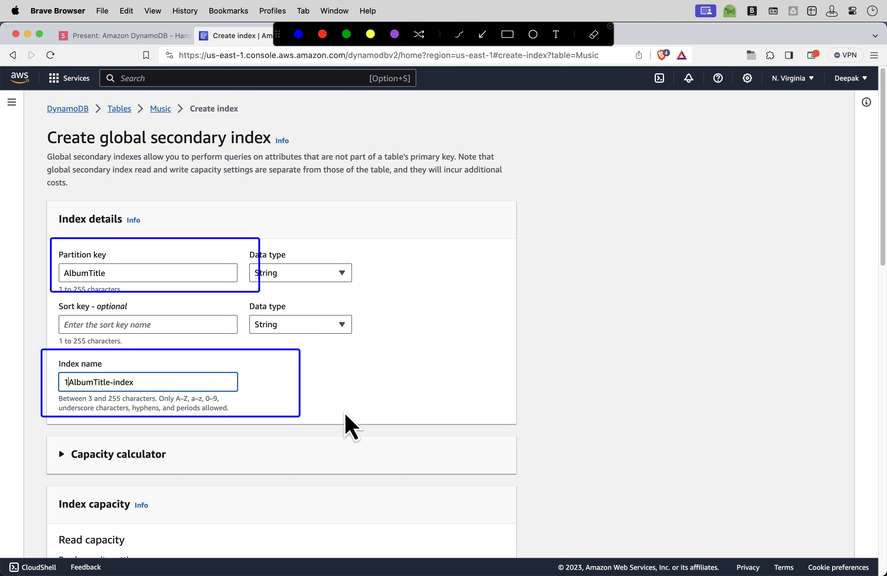
key(Escape)
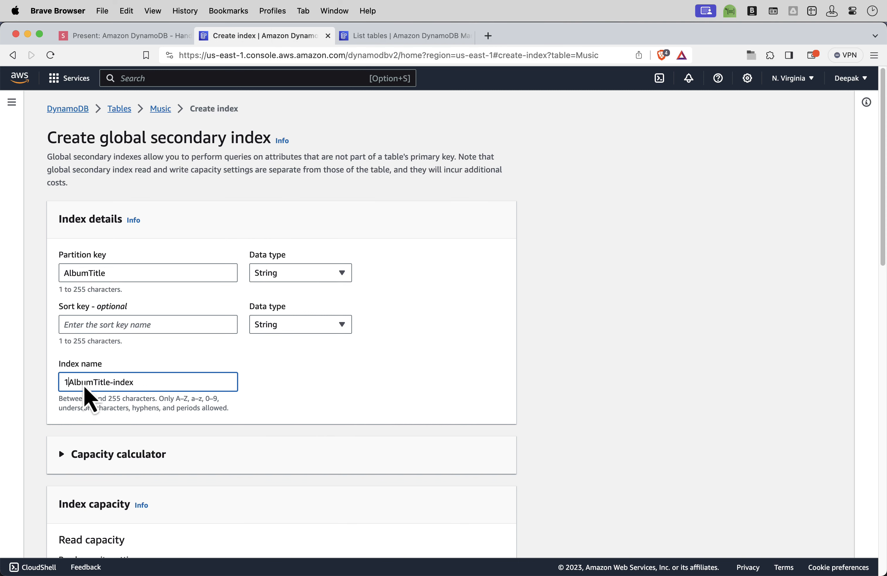
key(BackSpace)
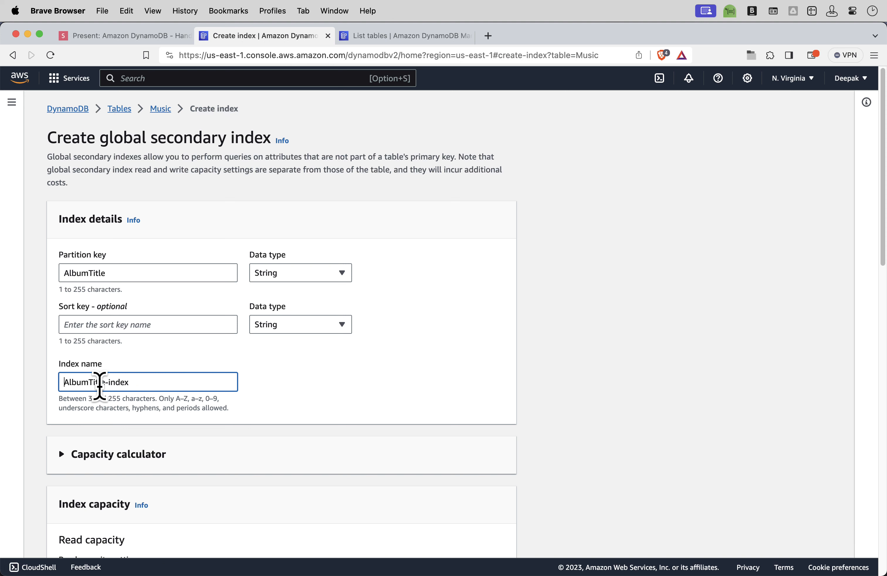
click(353, 383)
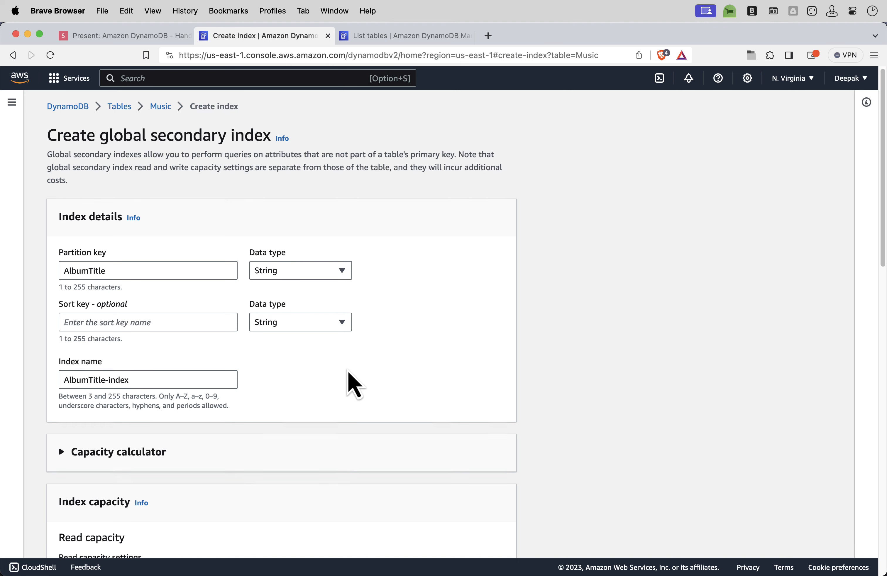
Expand the capacity calculator and create the index with the default capacity settings and all attributes projected
scroll(165, 391, down, 3)
click(159, 378)
scroll(327, 380, down, 10)
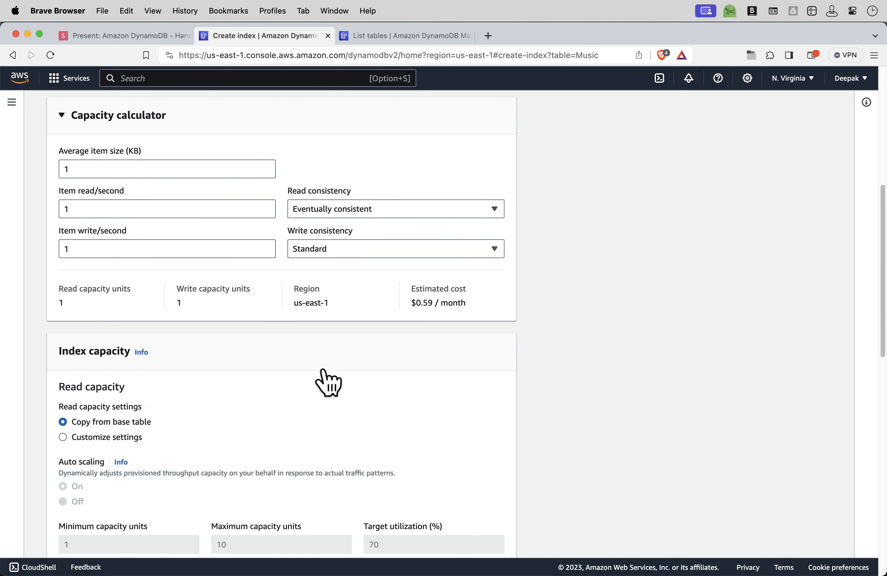
scroll(210, 336, down, 5)
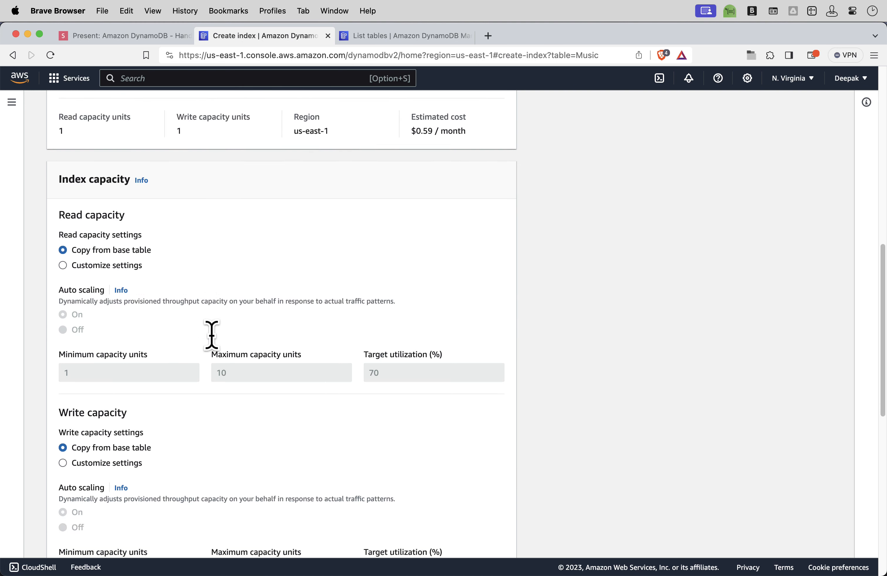
scroll(238, 373, down, 5)
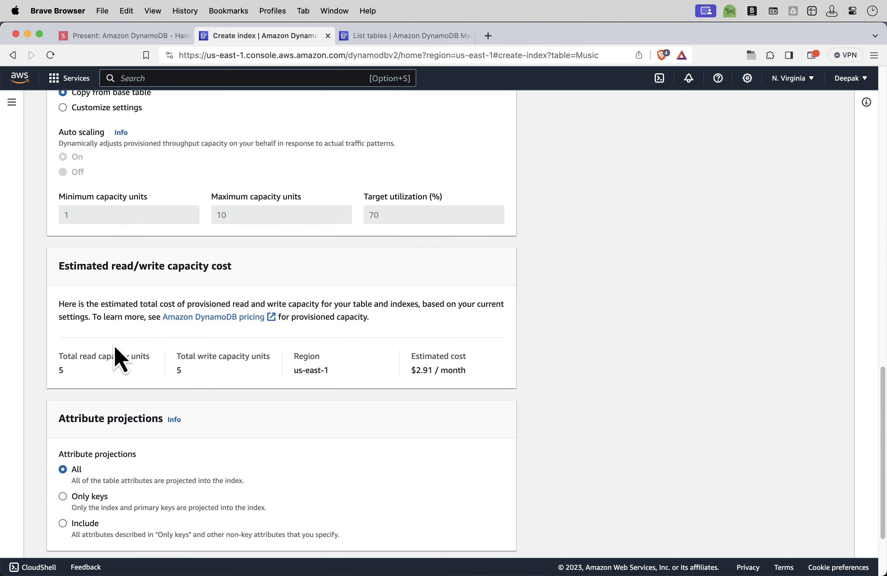
scroll(236, 375, down, 2)
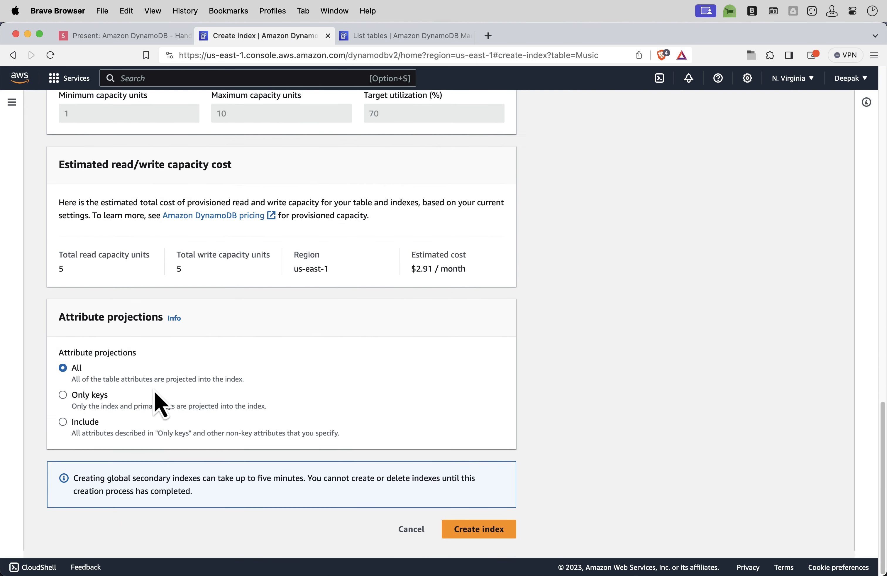
click(467, 531)
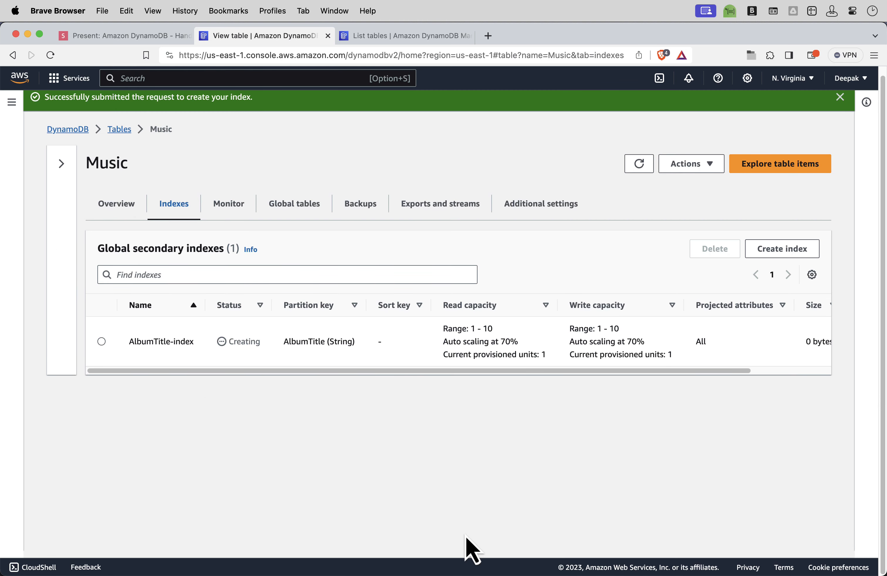
Refresh the Music table's indexes and examine the status and details of AlbumTitle-index, outlining them temporarily with rectangles
click(641, 165)
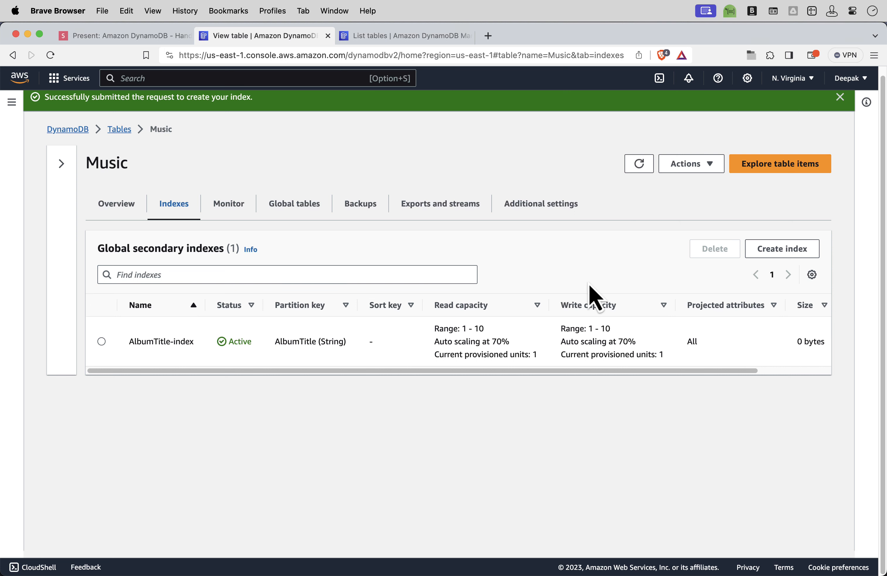
key(ctrl+shift+a)
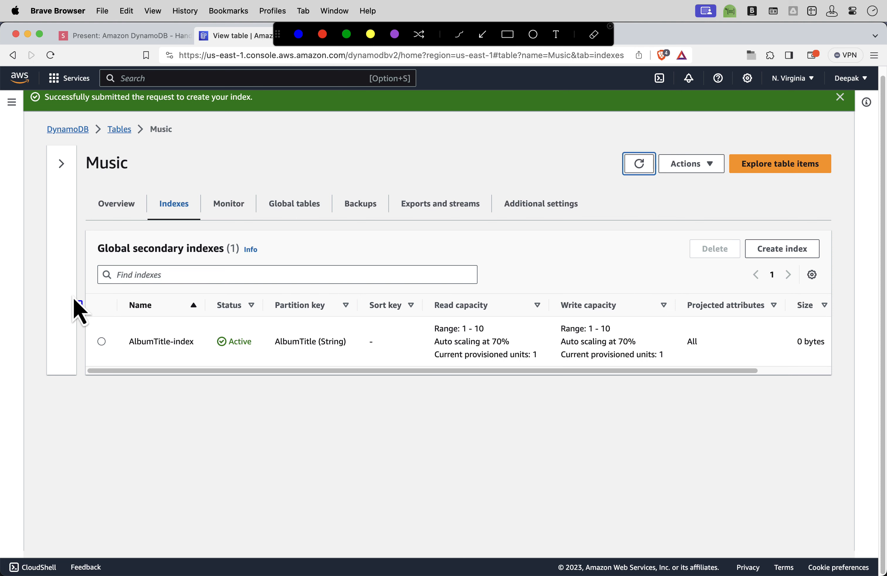
mouse_move(74, 303)
mouse_down()
mouse_move(162, 341)
mouse_move(458, 376)
mouse_move(676, 388)
mouse_up()
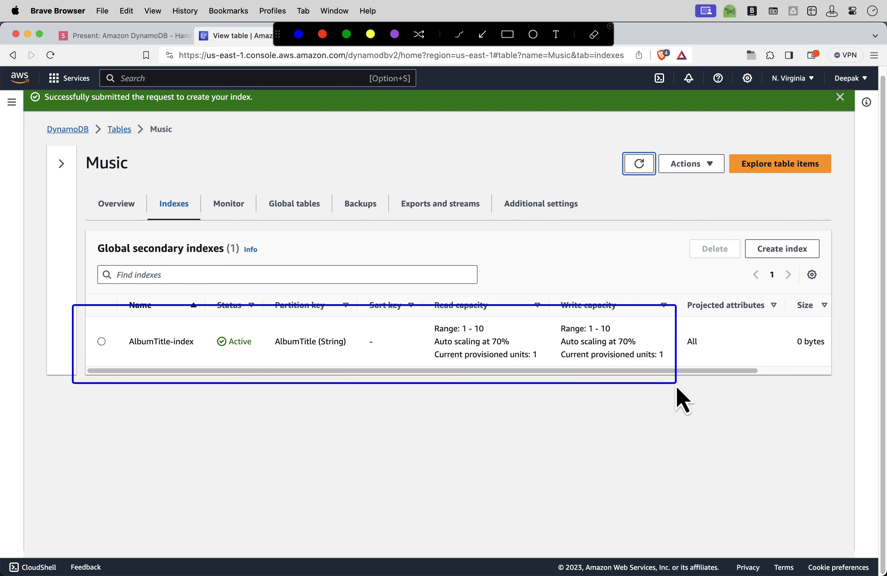
key(ctrl+shift+a)
key(ctrl+shift+a)
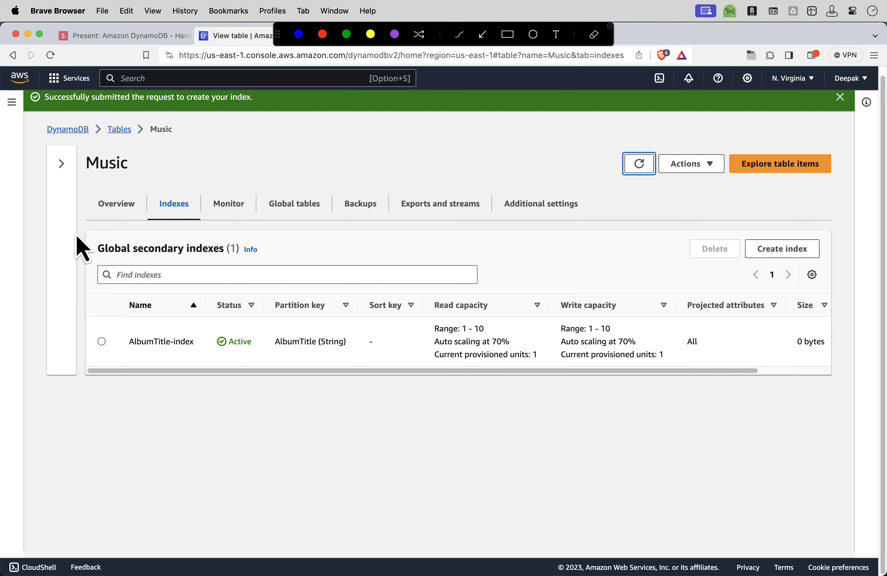
mouse_move(74, 226)
mouse_down()
mouse_move(362, 354)
mouse_move(383, 380)
mouse_up()
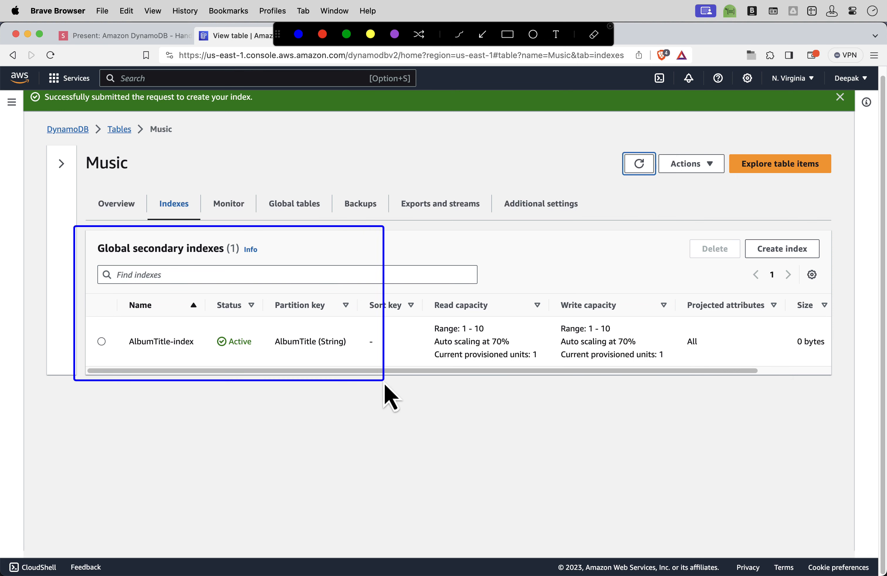
key(ctrl+shift+a)
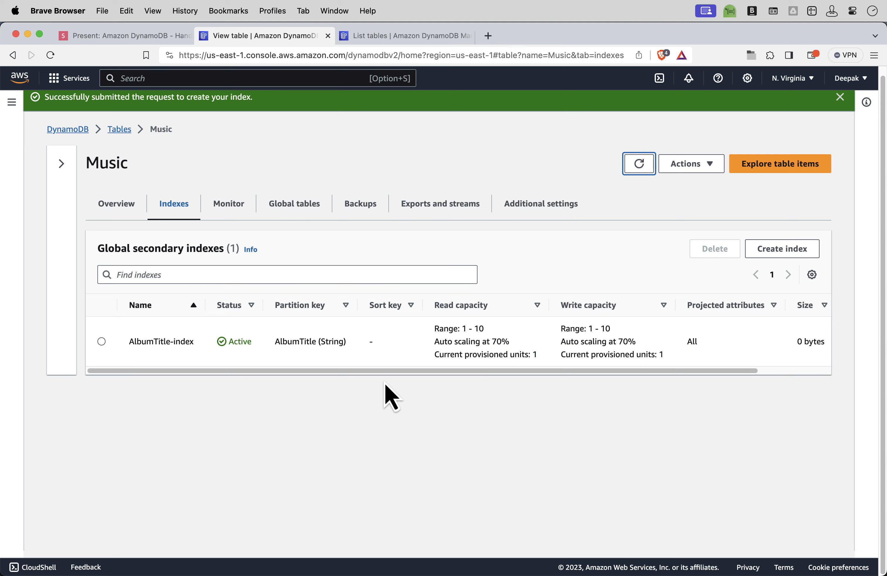
Go to the slide for Step 7: Query the global secondary index and follow its narrated instructions, highlighting the key words
click(115, 41)
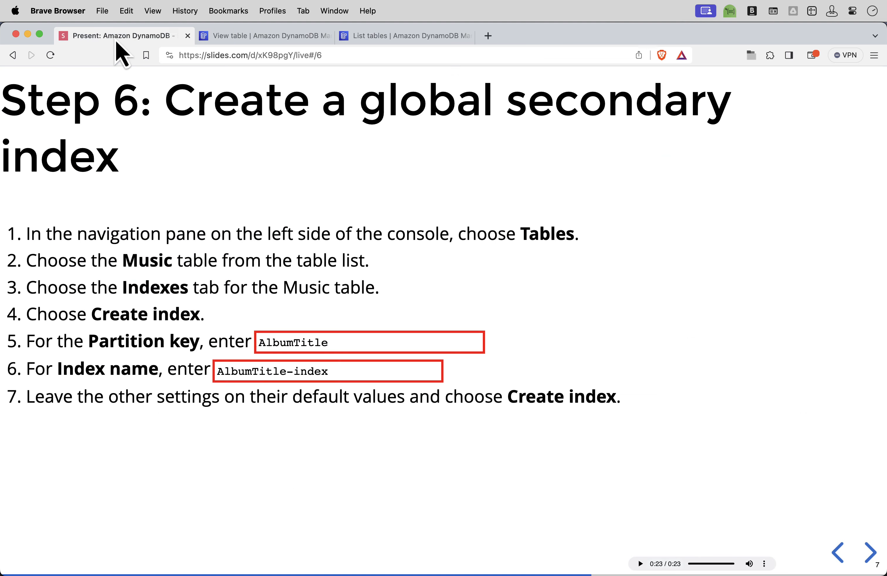
click(871, 553)
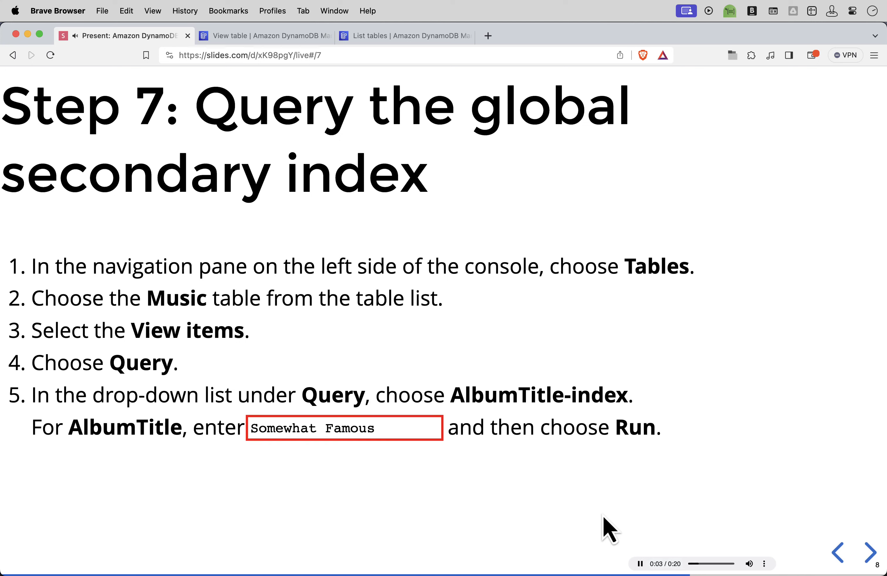
drag(163, 267, 608, 286)
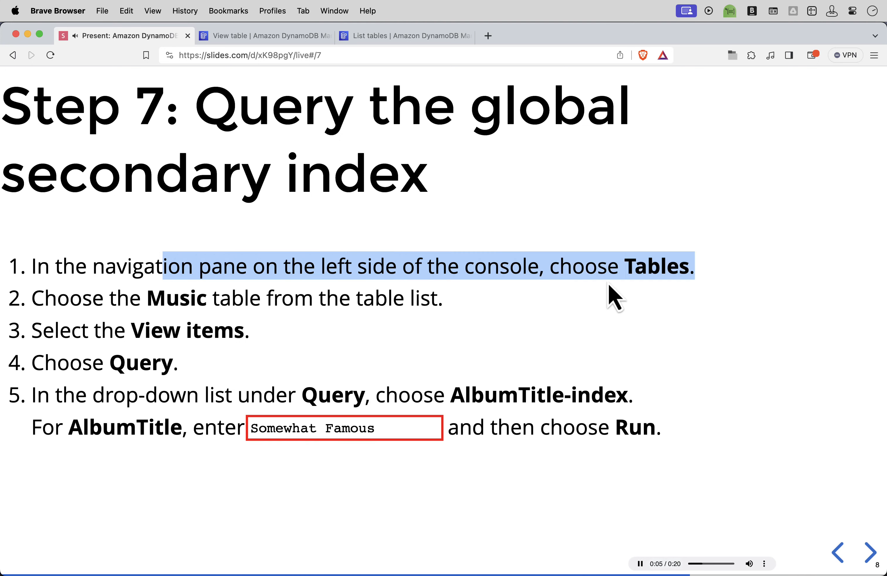
click(88, 299)
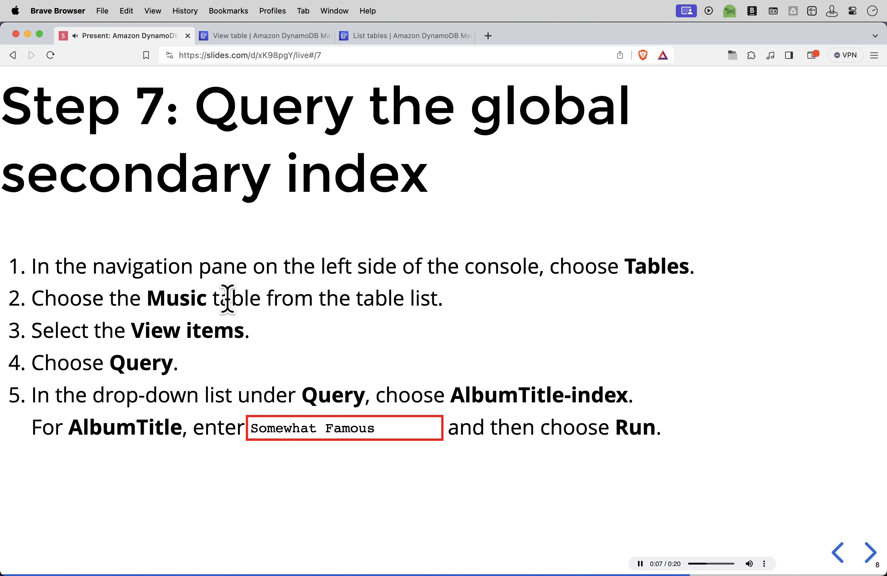
double_click(152, 299)
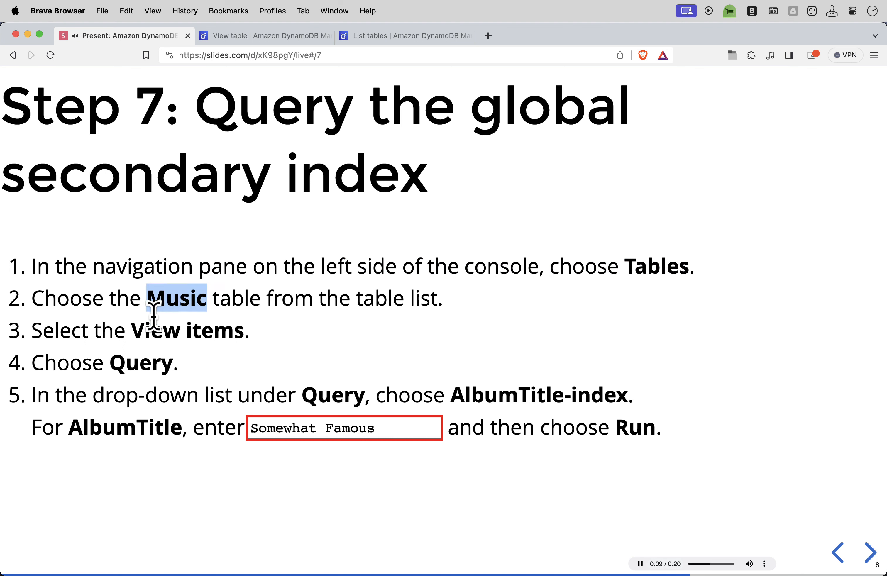
double_click(149, 324)
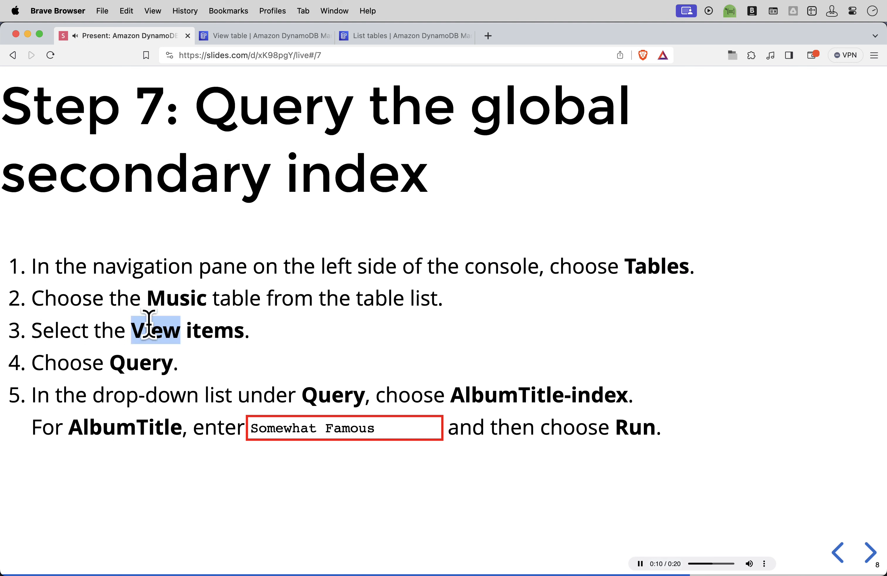
double_click(140, 361)
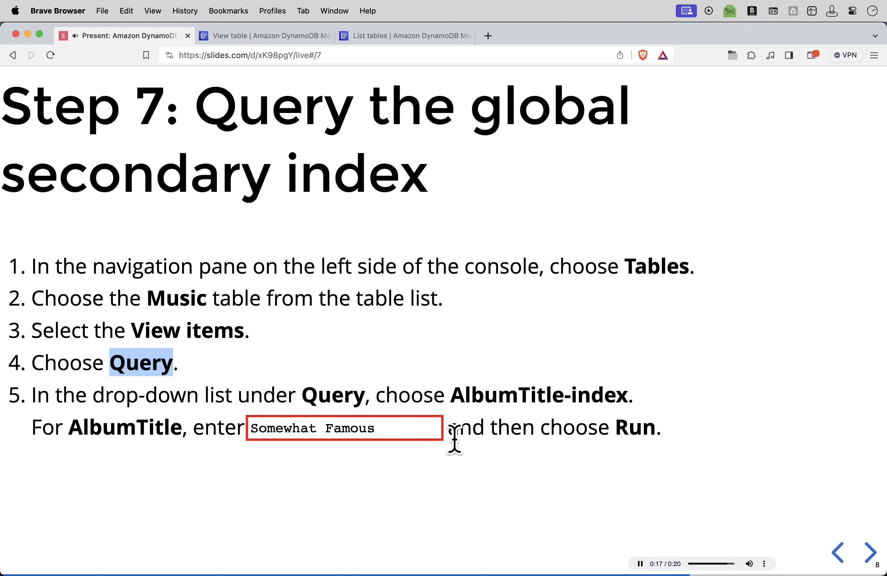
click(376, 391)
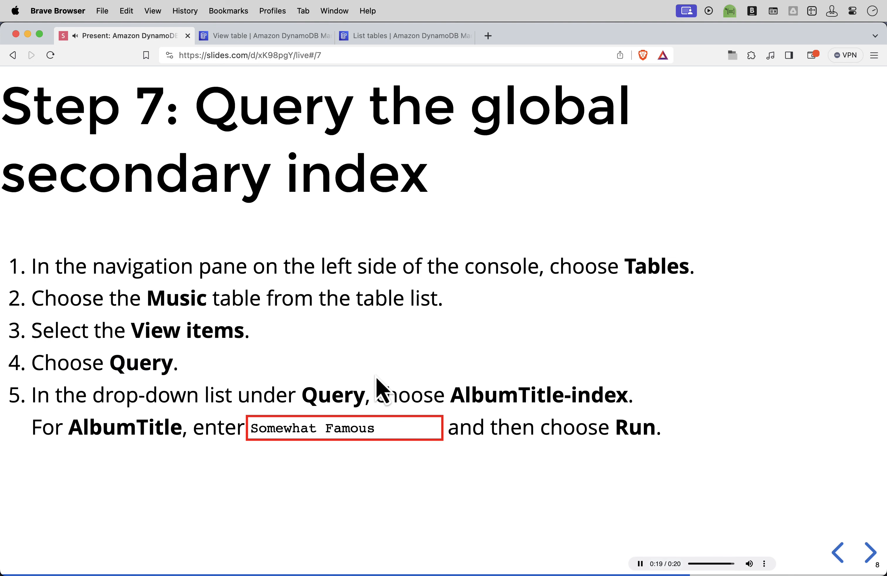
Return to the AWS console and open the item explorer for the Music table from the tables list
click(256, 42)
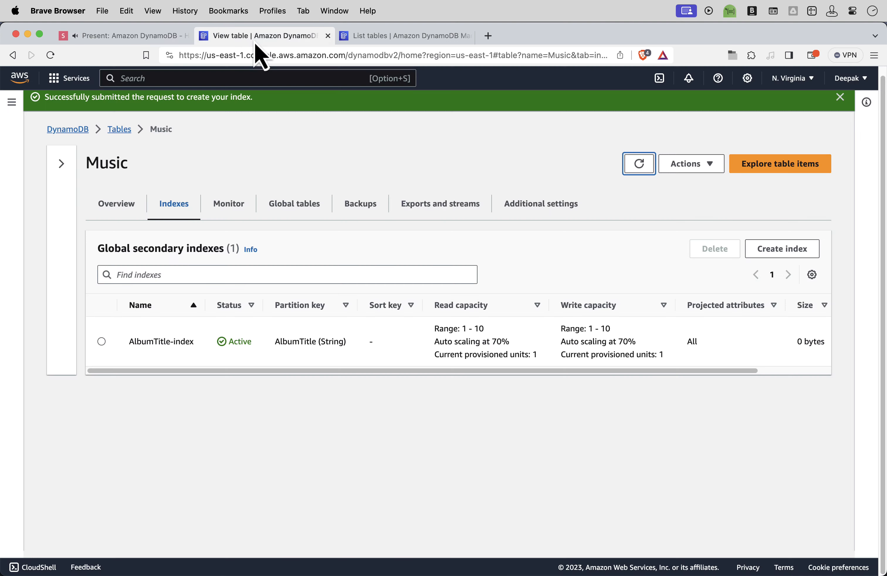
click(120, 129)
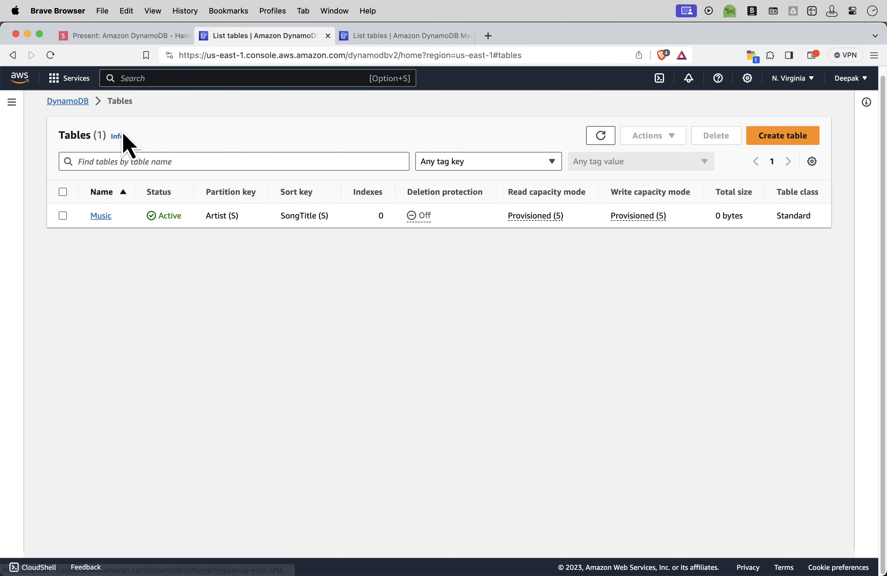
click(100, 217)
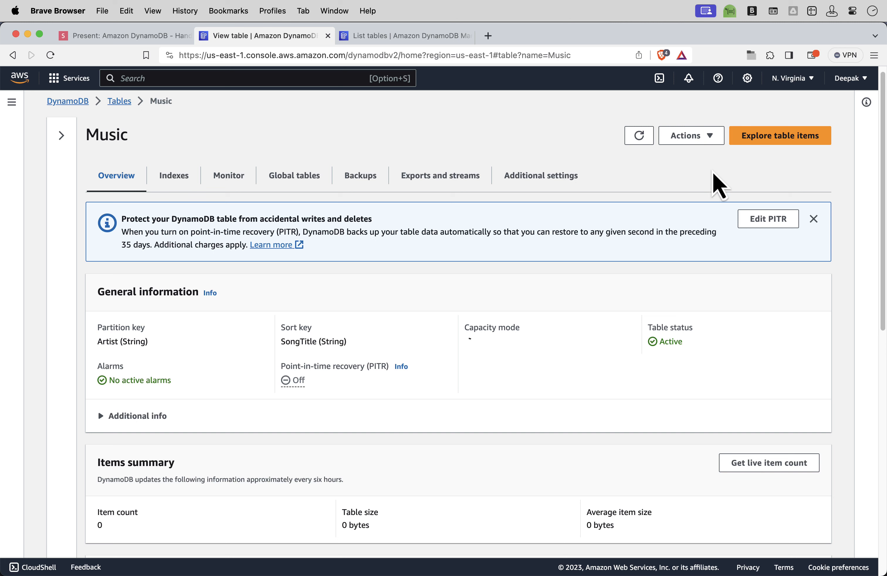
click(761, 147)
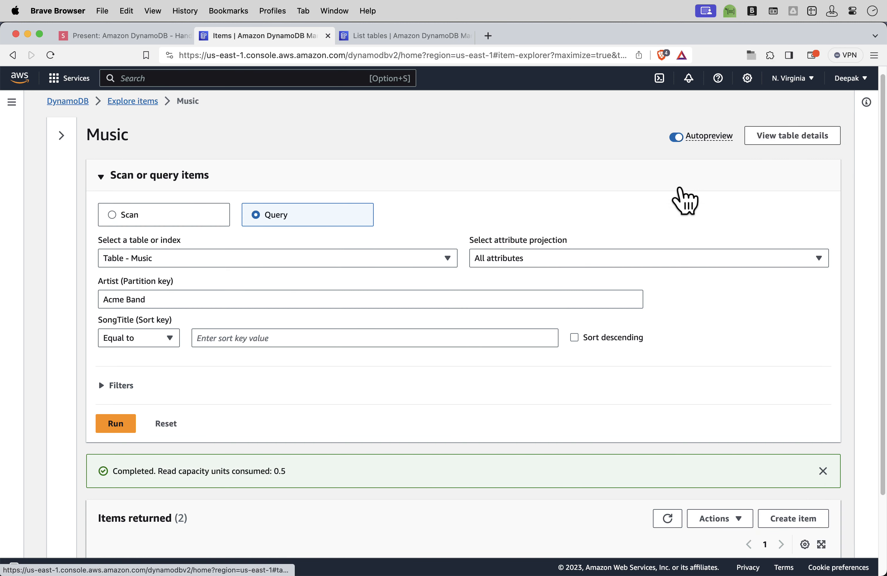
Check the available table and index choices, reload the item explorer to refresh them, and collapse the side navigation
click(230, 260)
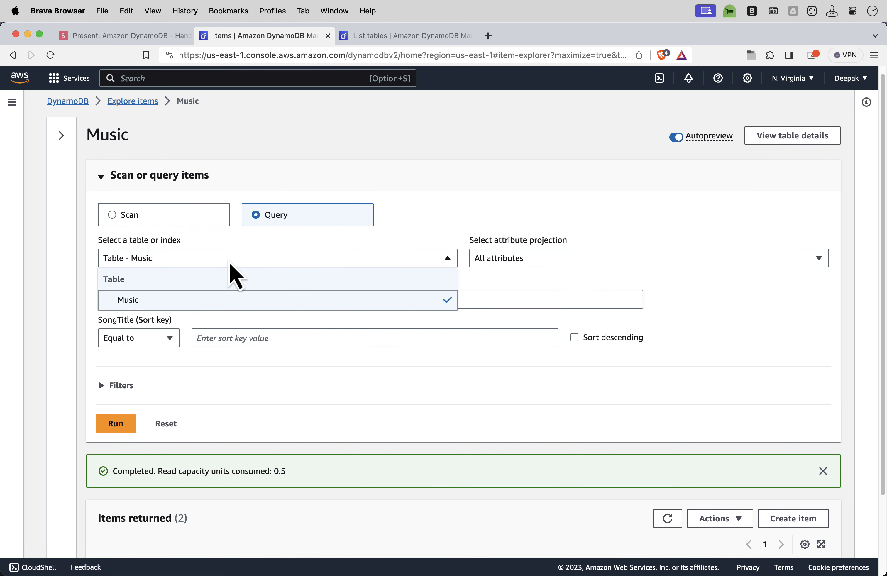
click(230, 260)
click(51, 55)
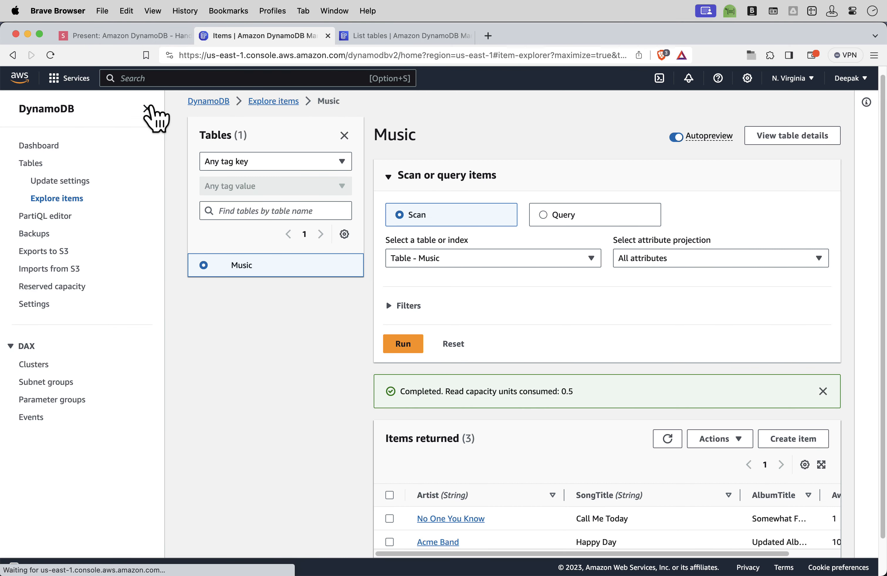
click(147, 109)
click(204, 136)
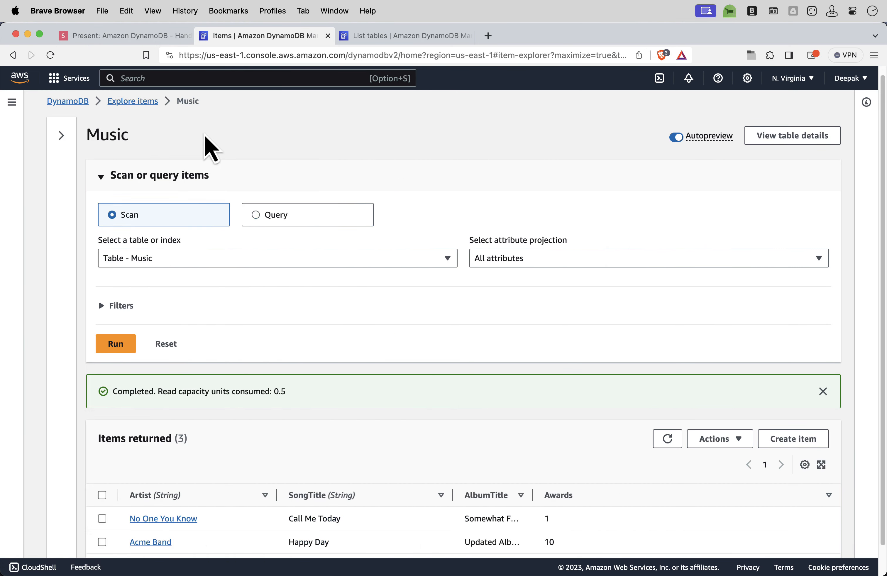
Switch from Scan to Query and choose AlbumTitle-index as the index to query
click(265, 223)
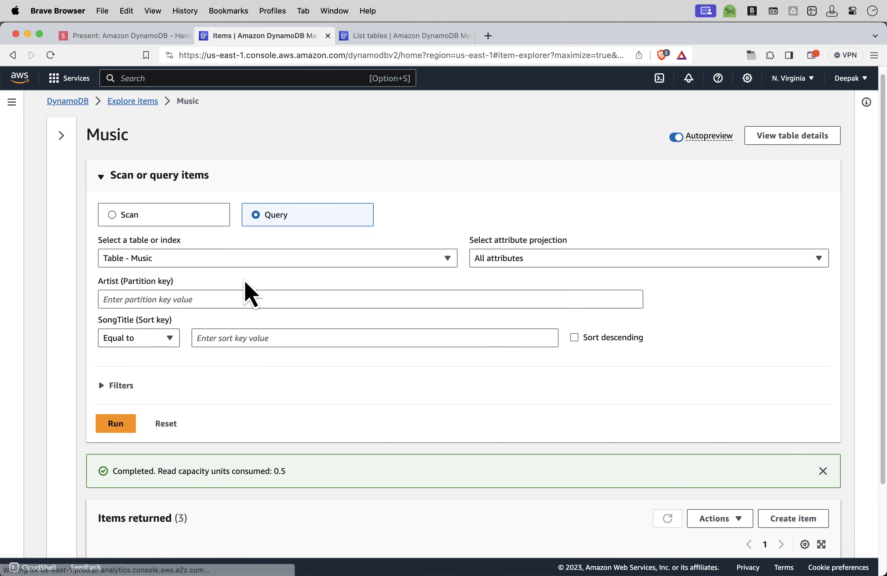
click(251, 263)
click(221, 339)
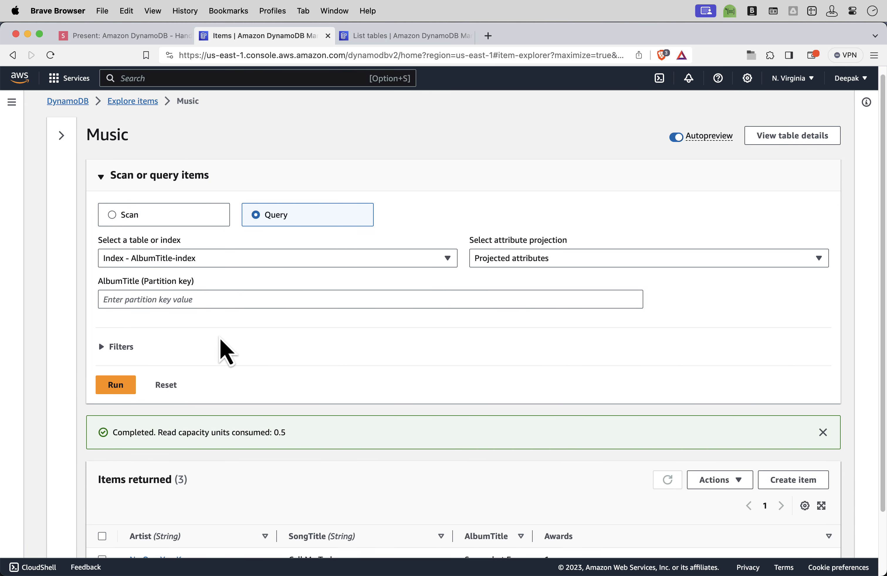
Highlight the AlbumTitle partition key label and outline its field temporarily with a blue rectangle
click(183, 300)
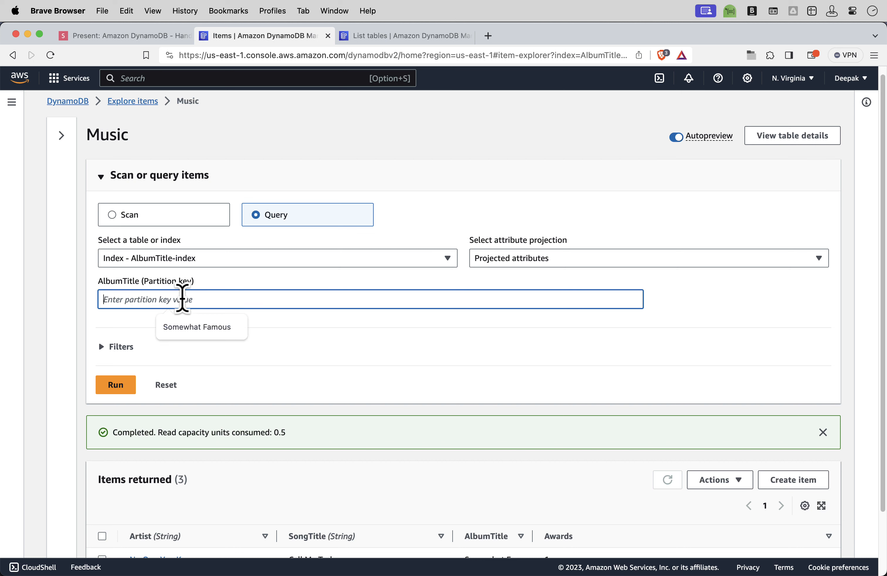
drag(98, 281, 203, 288)
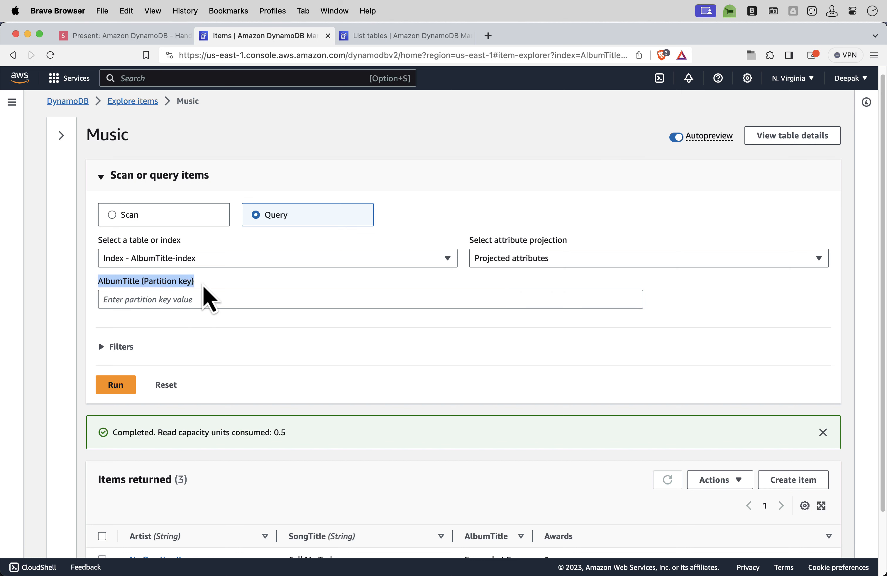
key(alt+shift+a)
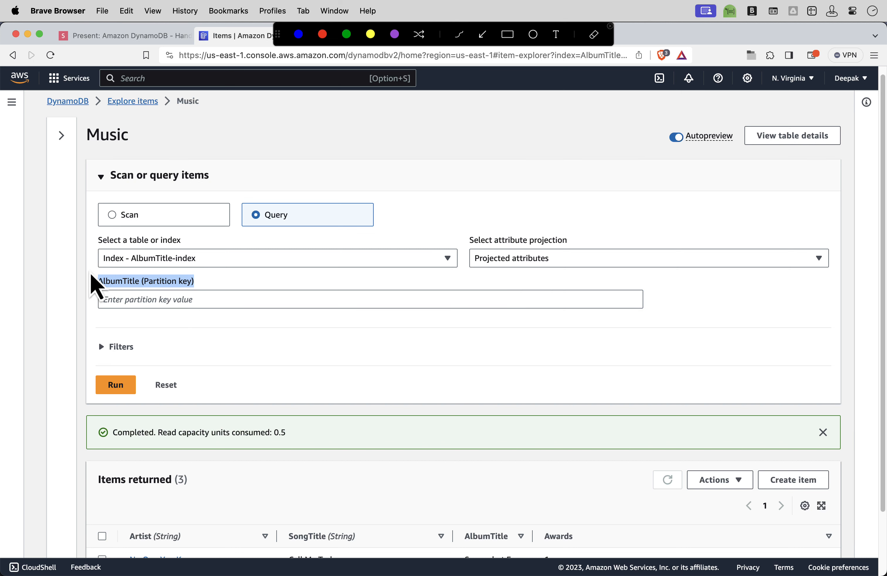
drag(80, 265, 220, 315)
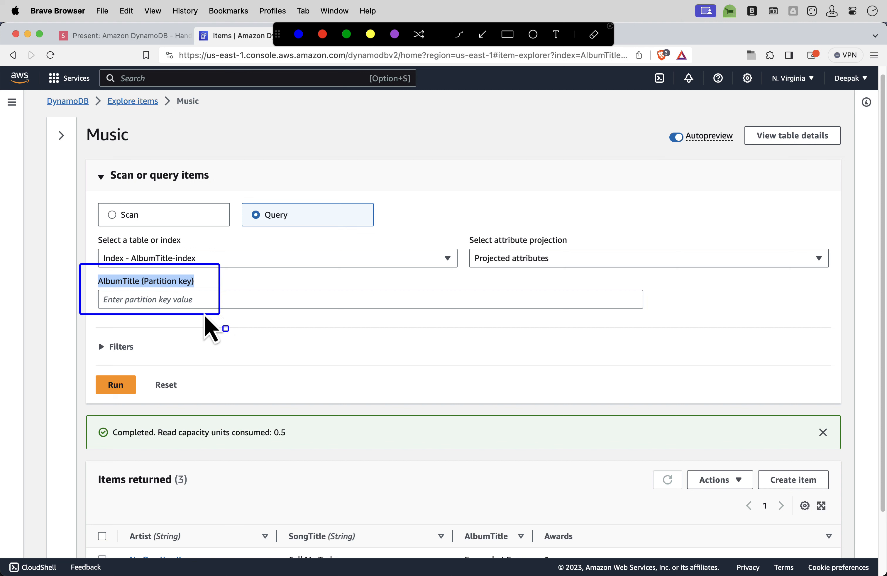
key(Escape)
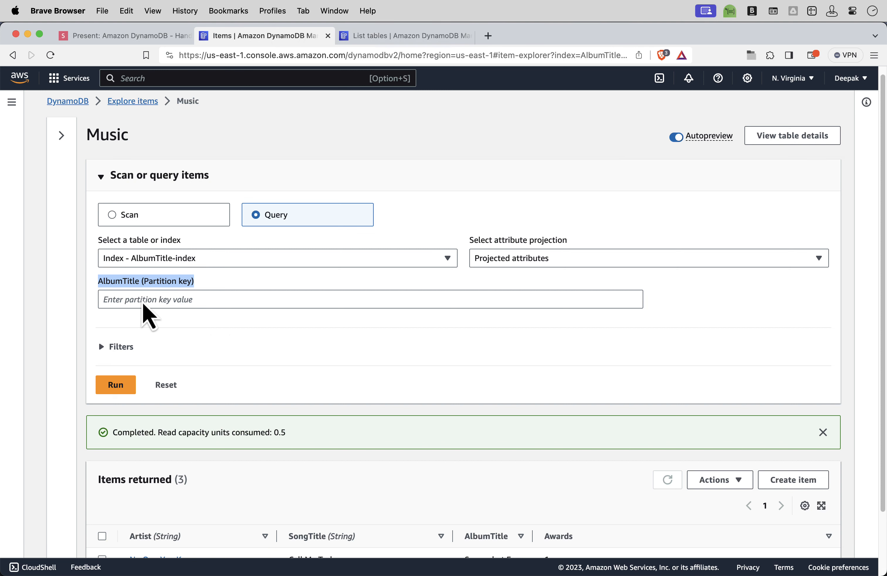
Insert the saved snippet Somewhat Famous as the AlbumTitle partition key value and run the query
click(139, 299)
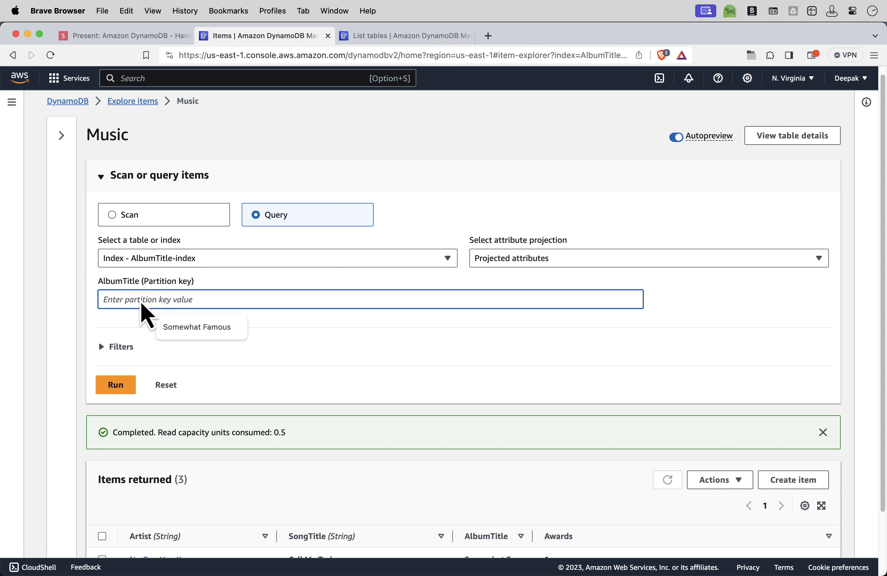
key(super+shift+b)
mouse_move(185, 404)
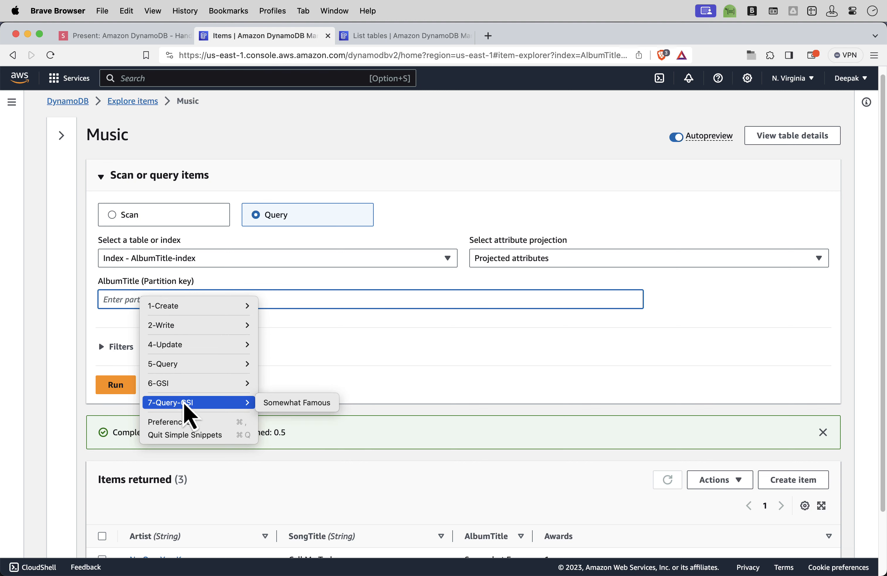
click(274, 404)
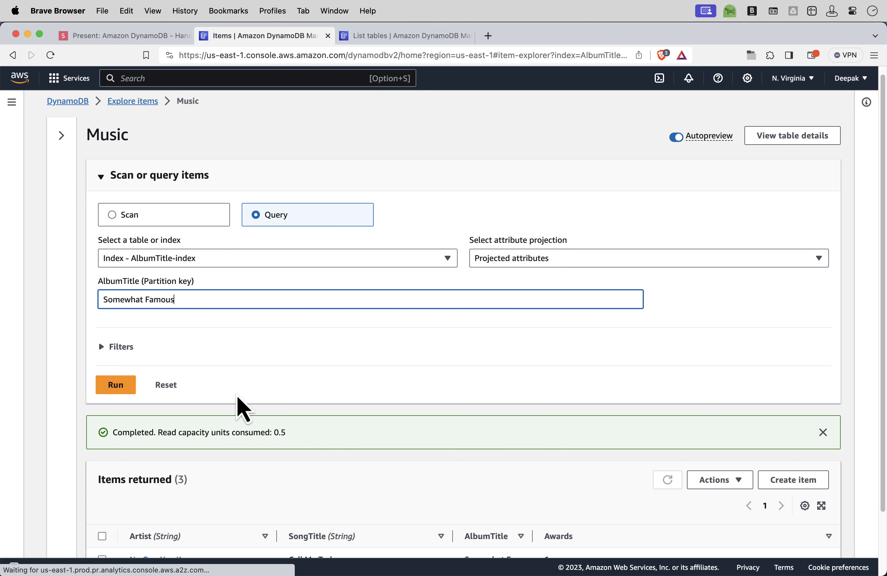
click(112, 389)
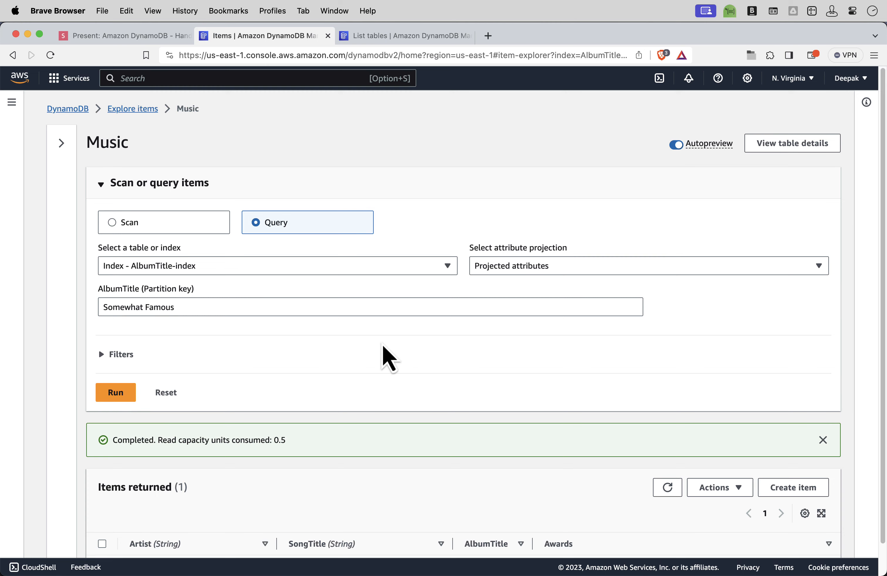
Widen the AlbumTitle column in the returned items and outline the results temporarily with a blue rectangle
scroll(384, 357, down, 2)
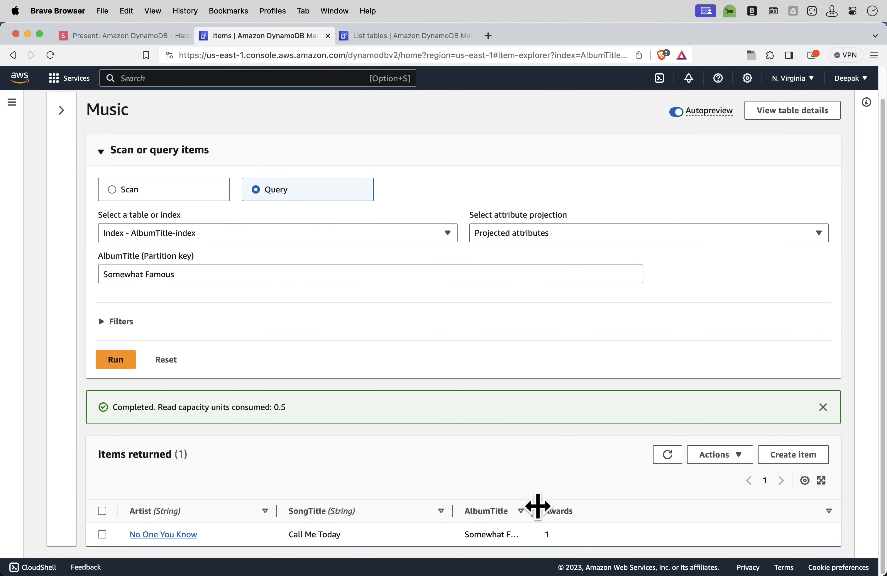
drag(535, 508, 629, 503)
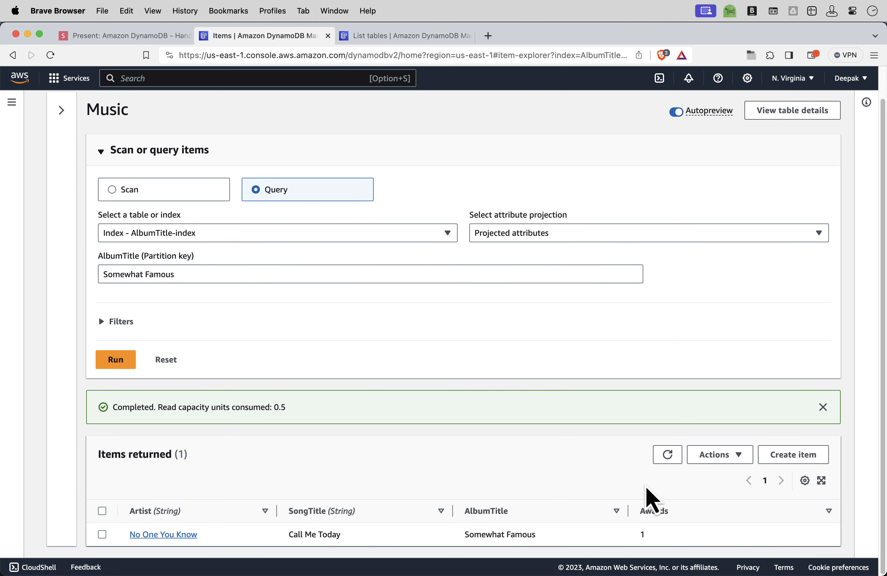
key(ctrl+a)
mouse_move(81, 482)
mouse_down()
mouse_move(277, 556)
mouse_move(696, 555)
mouse_up()
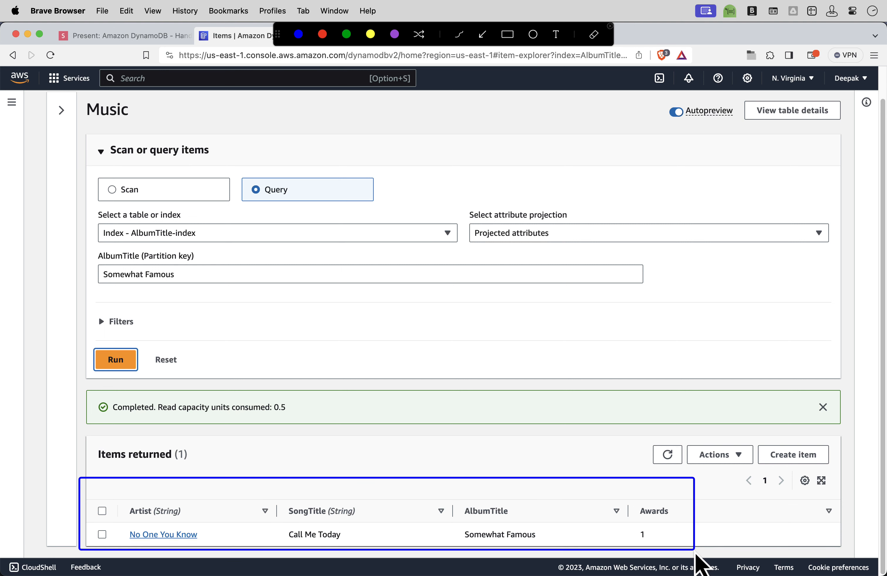
key(Escape)
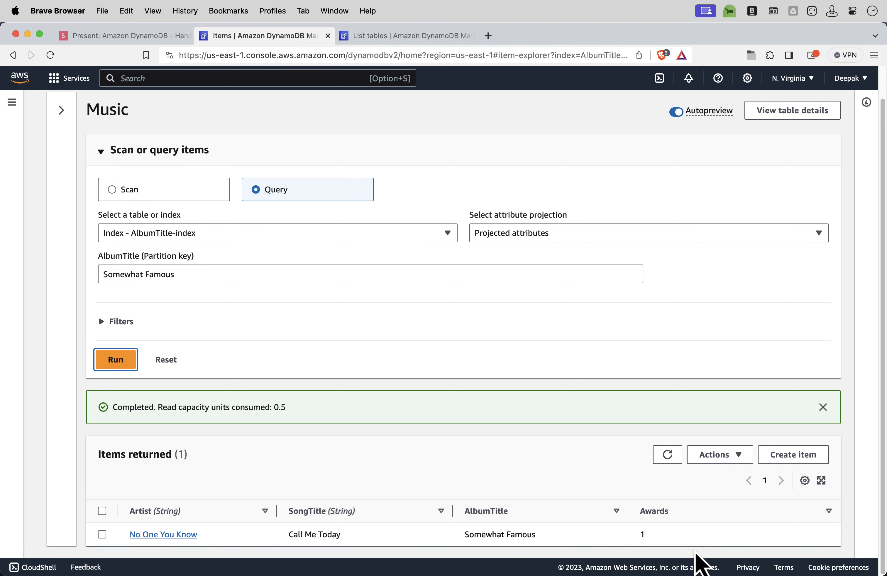
Go to the slide for Step 8: clean up resources, and open the Music table's indexes in the AWS console
click(140, 41)
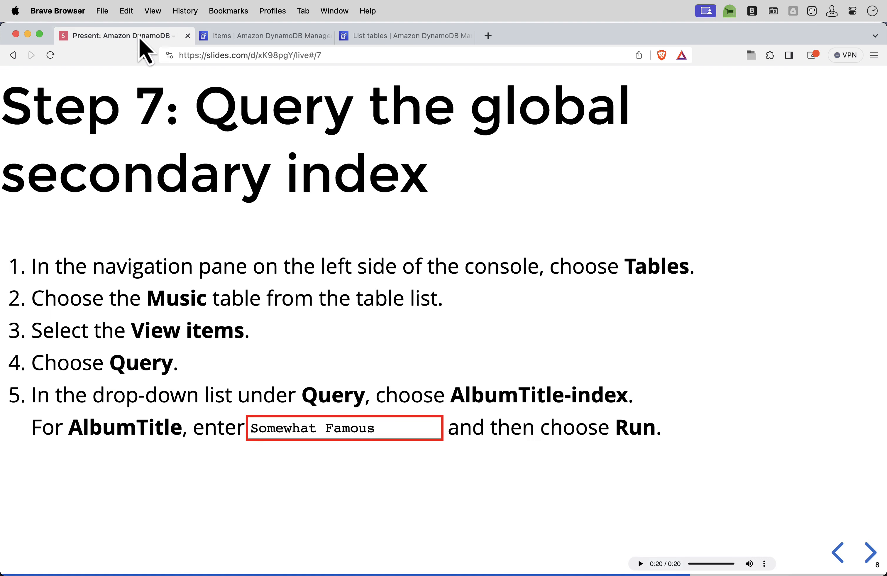
click(872, 554)
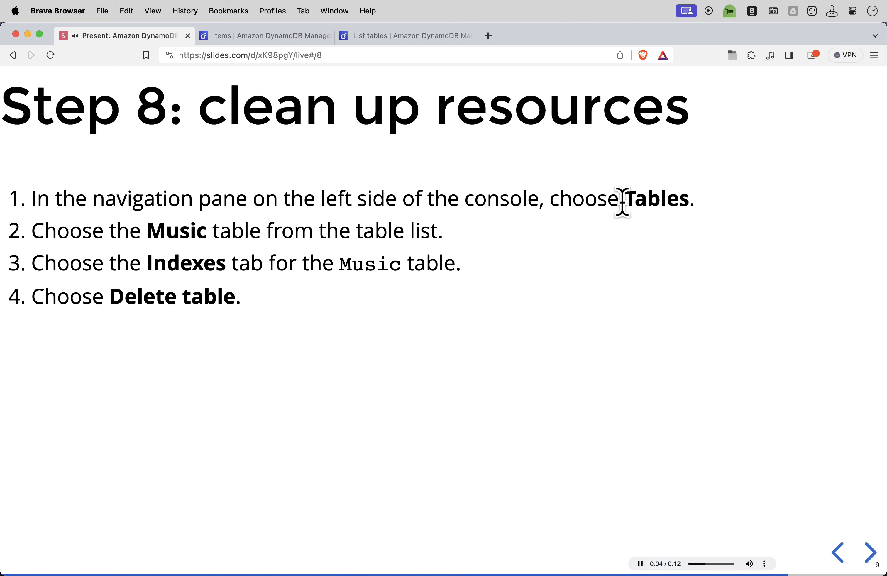
click(259, 37)
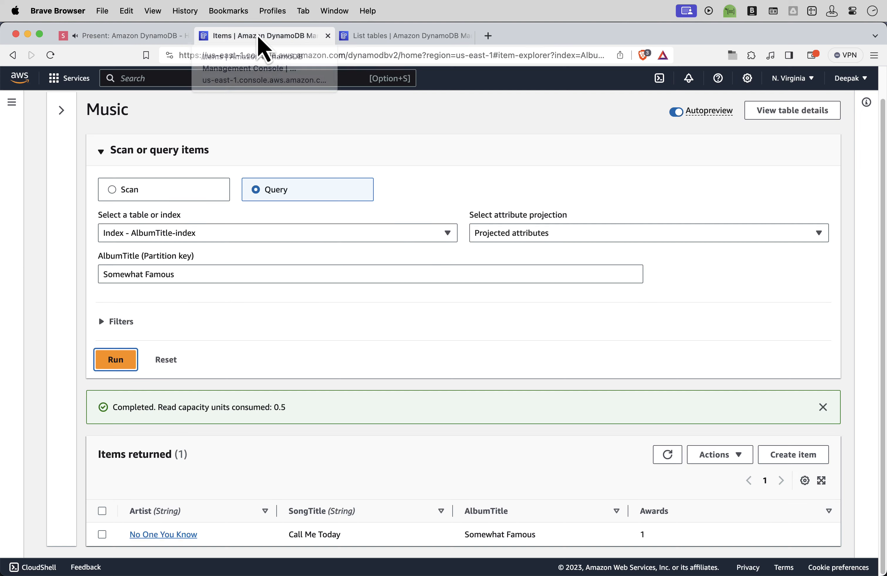
scroll(391, 198, up, 2)
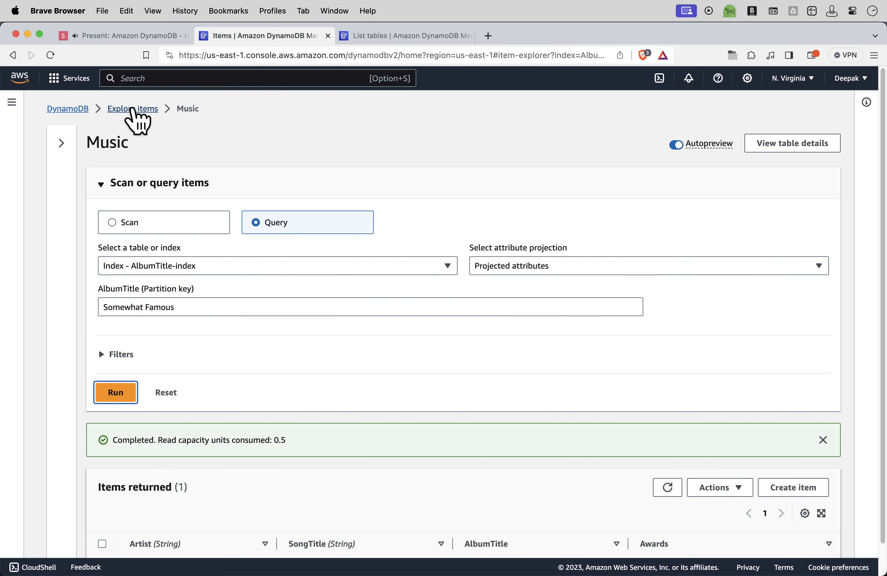
click(136, 119)
click(98, 223)
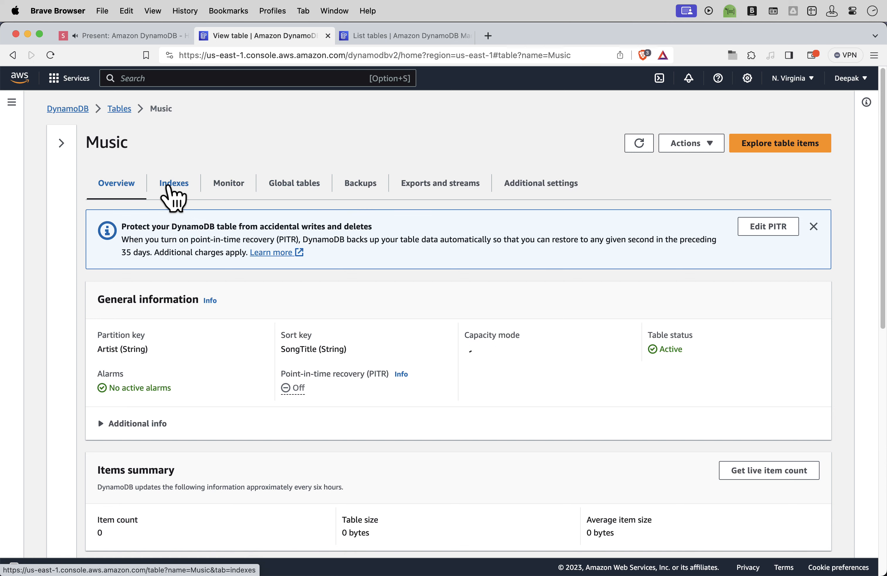
click(172, 197)
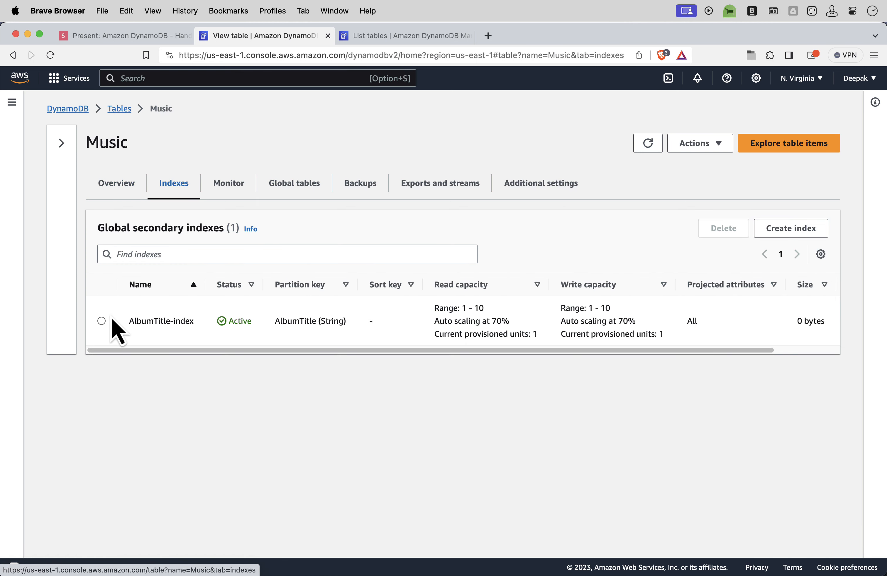
Delete the AlbumTitle-index global secondary index, entering delete as the confirmation text
click(100, 322)
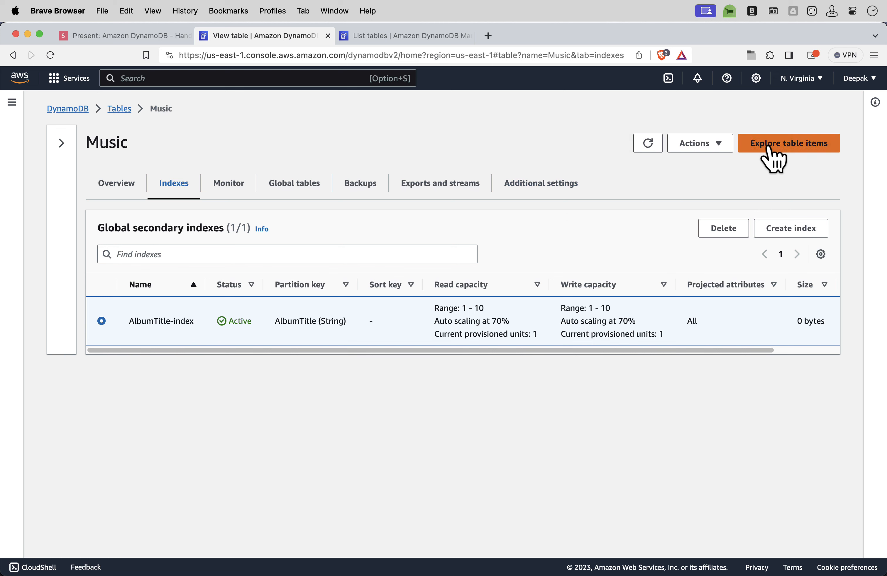
click(724, 232)
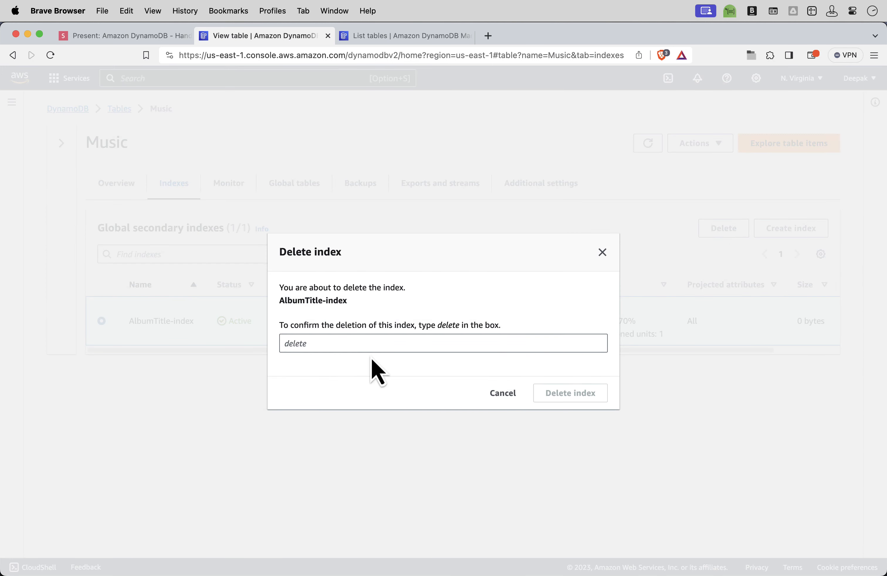
click(352, 347)
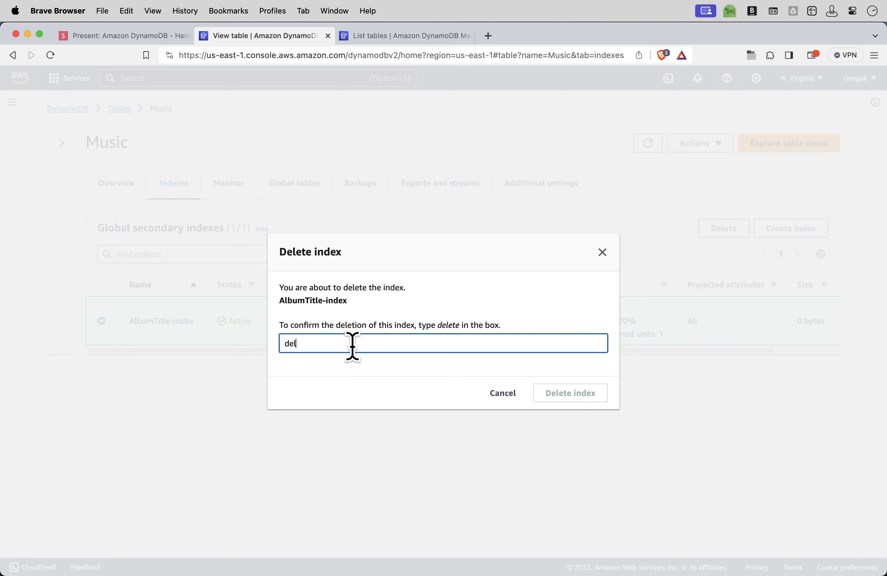
text(delete)
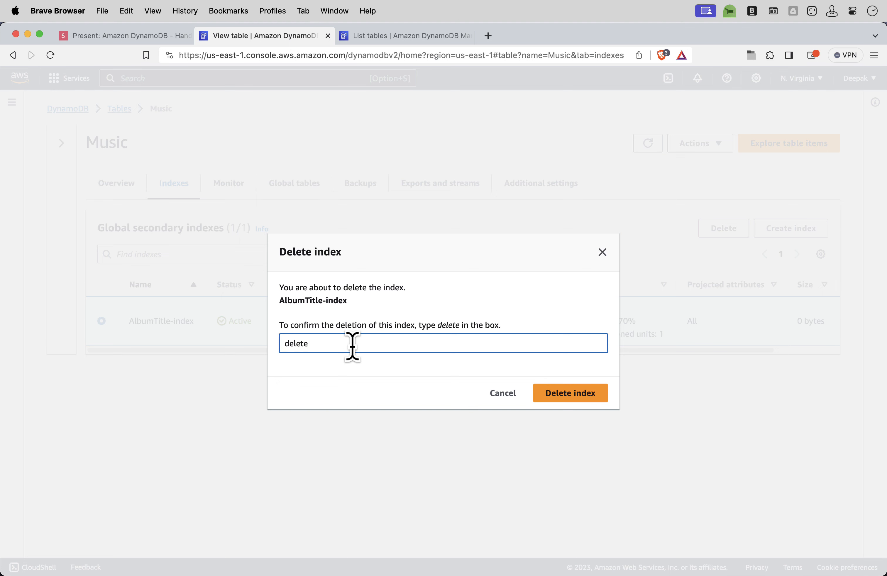
click(571, 394)
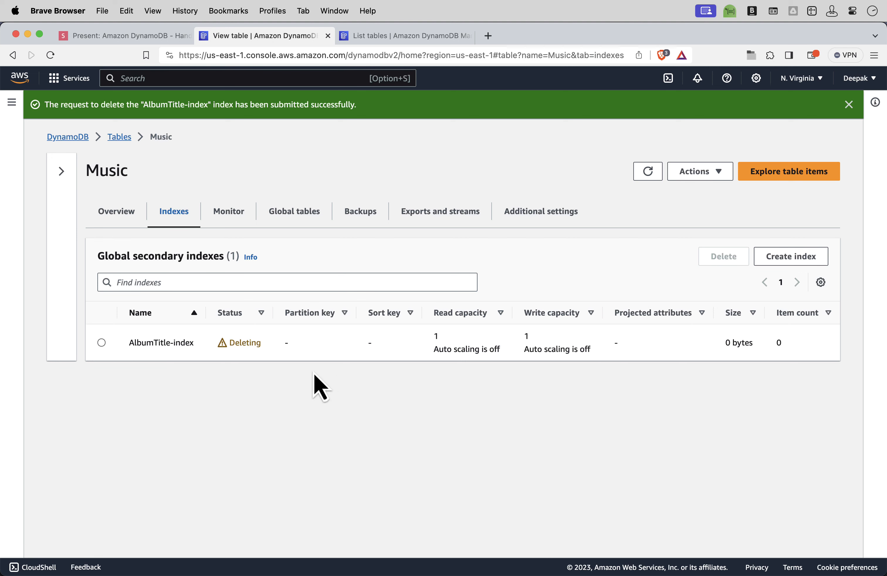
Delete the Music table with its CloudWatch alarms and without an on-demand backup, entering confirm as the confirmation text
click(119, 137)
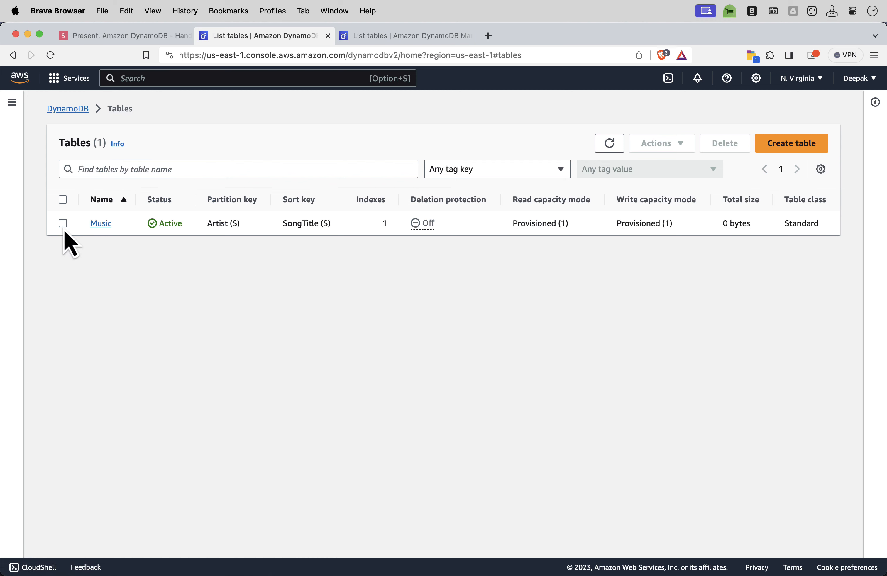
click(63, 229)
click(734, 146)
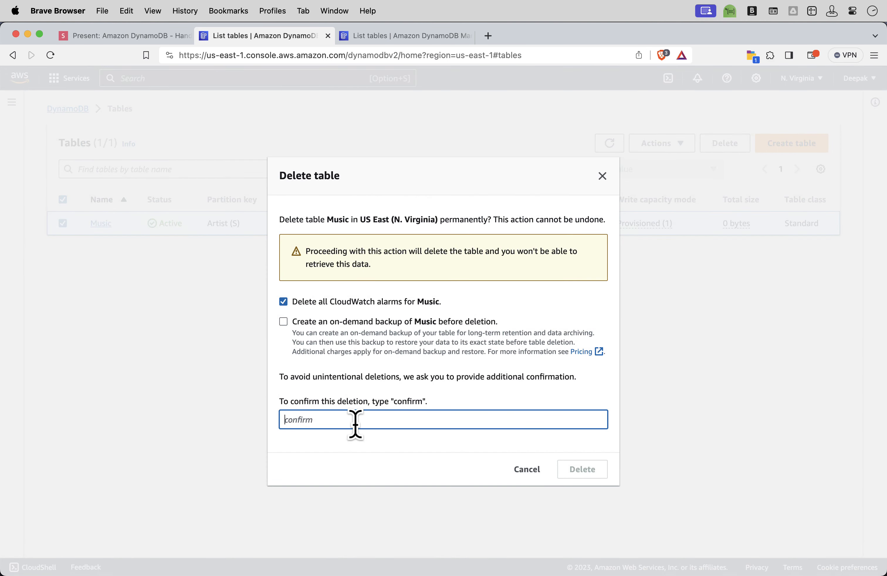
text(confirm)
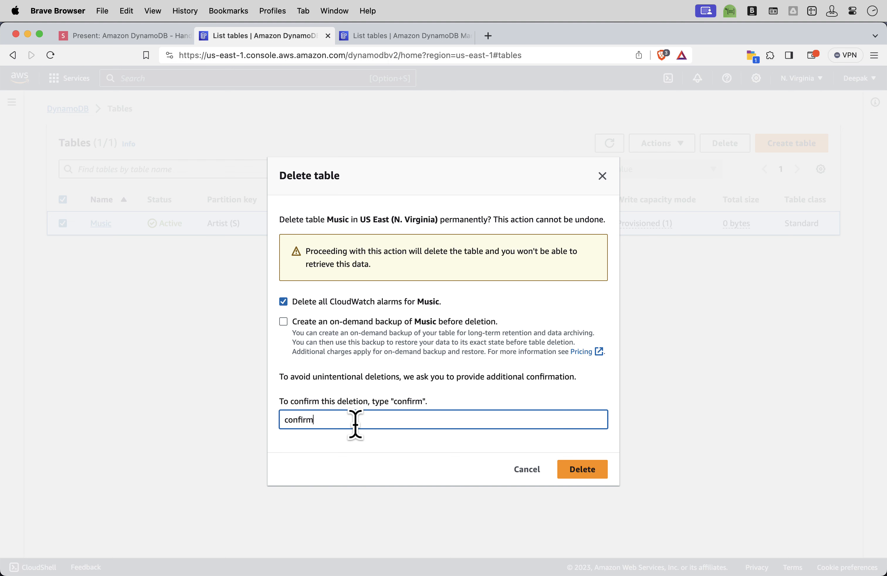
click(584, 470)
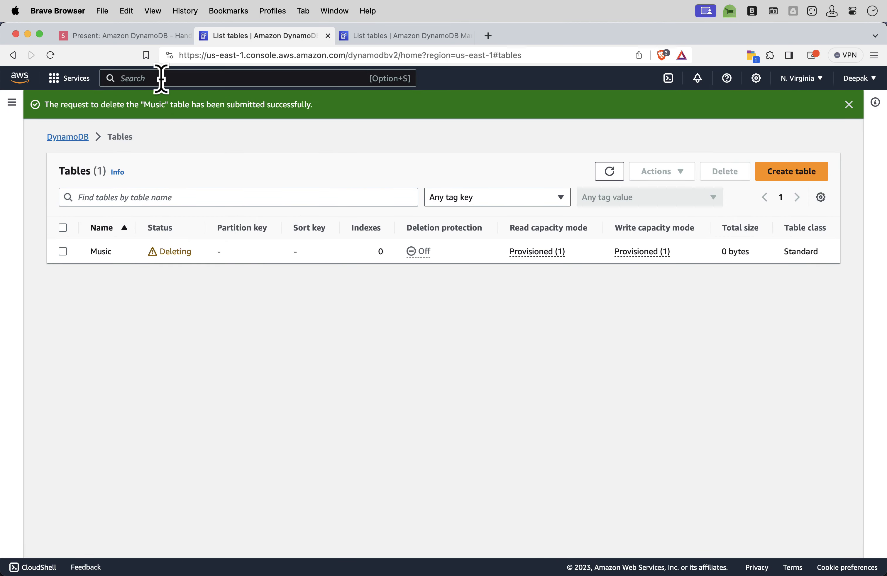
Return to the slides and advance to the closing Thanks For Watching slide
click(147, 34)
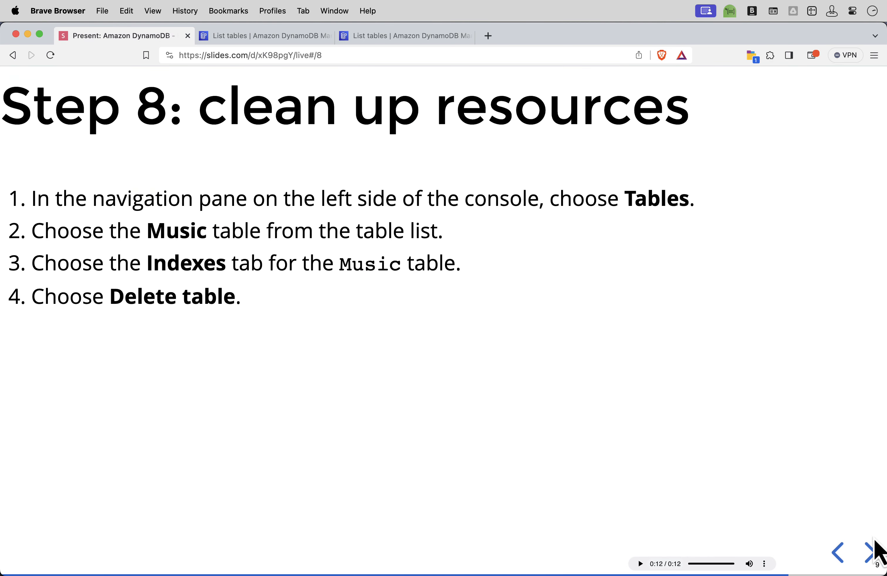
click(870, 553)
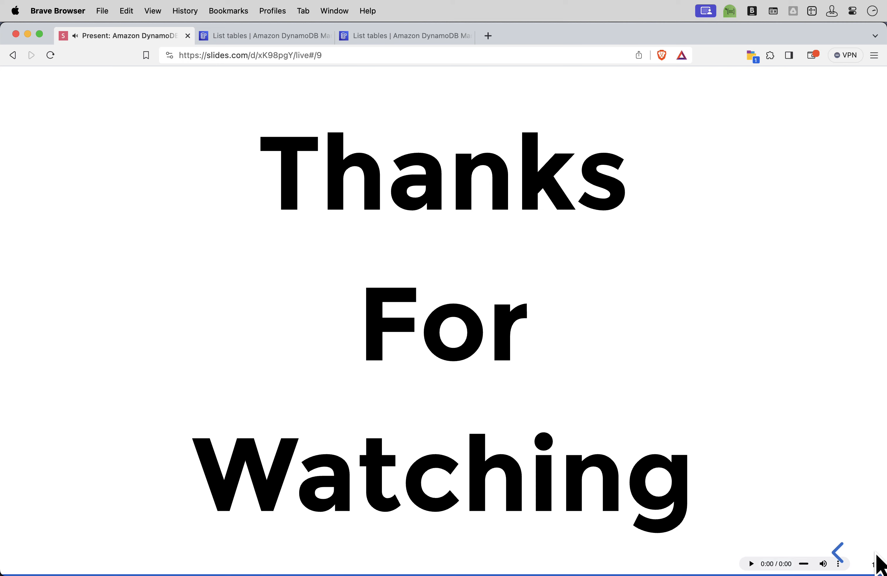